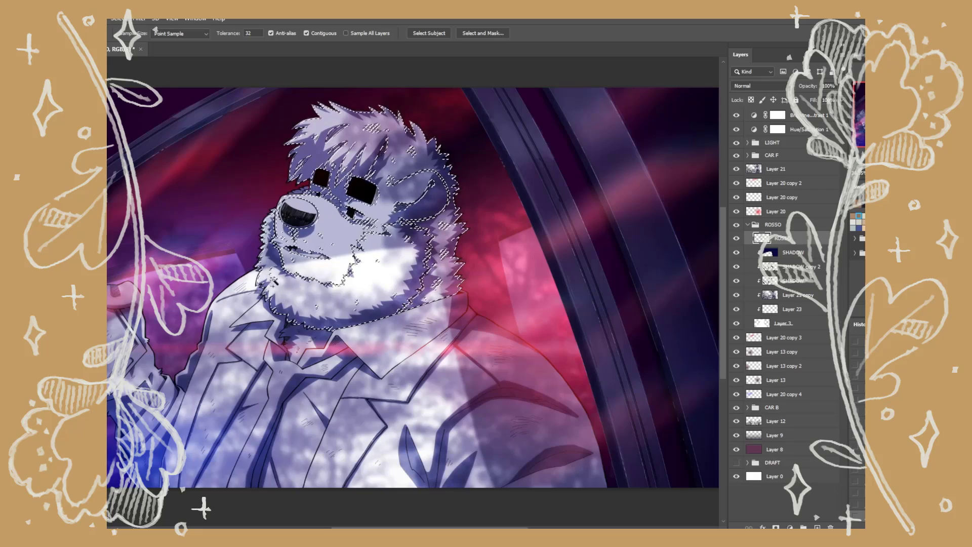
Extend the head selection to the neck and hand, then lasso around the head and hand to include the leftover gaps
{"action": "left_click", "coordinate": [306, 341], "text": "shift"}
{"action": "left_click", "coordinate": [143, 395], "text": "shift"}
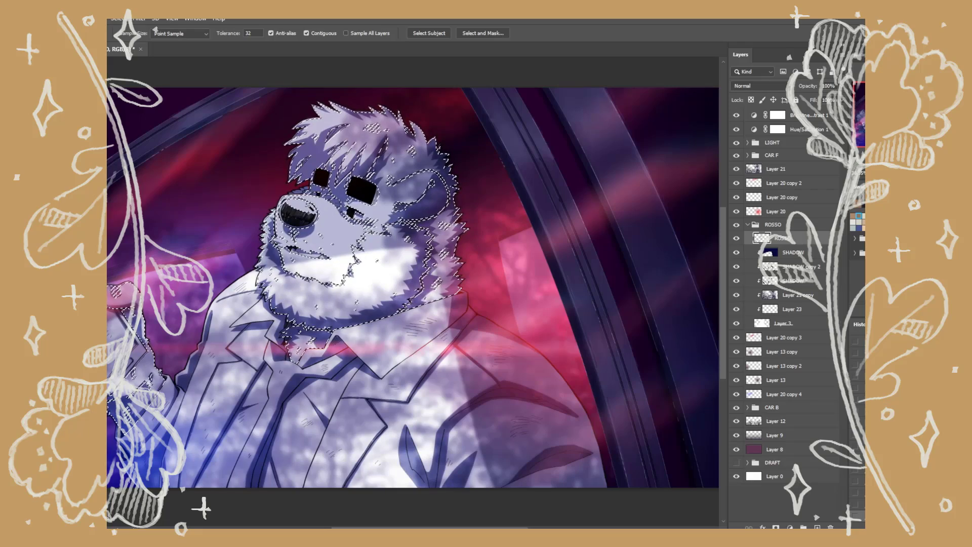
{"action": "key", "text": "l"}
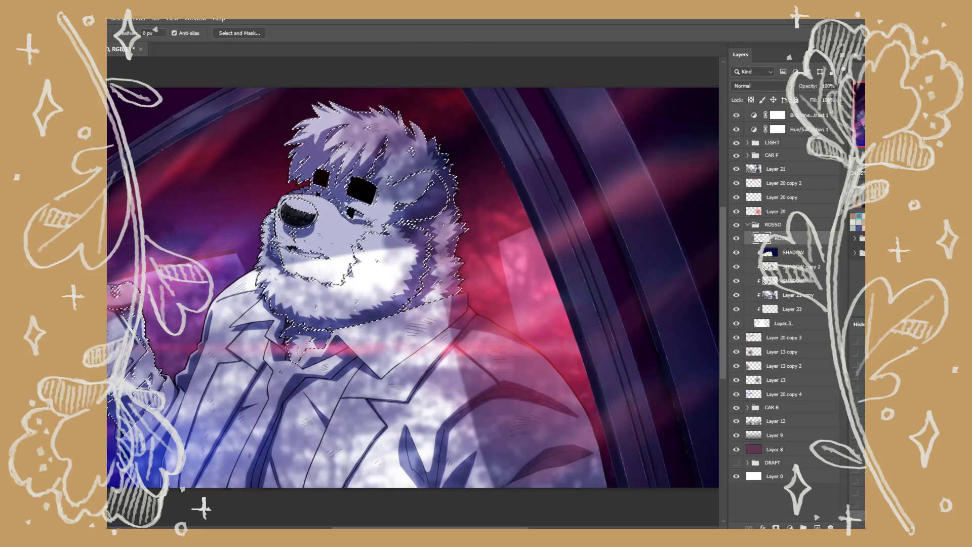
{"action": "mouse_move", "coordinate": [243, 266]}
{"action": "left_mouse_down"}
{"action": "mouse_move", "coordinate": [369, 88]}
{"action": "mouse_move", "coordinate": [453, 289]}
{"action": "mouse_move", "coordinate": [414, 316]}
{"action": "mouse_move", "coordinate": [341, 328]}
{"action": "left_mouse_up"}
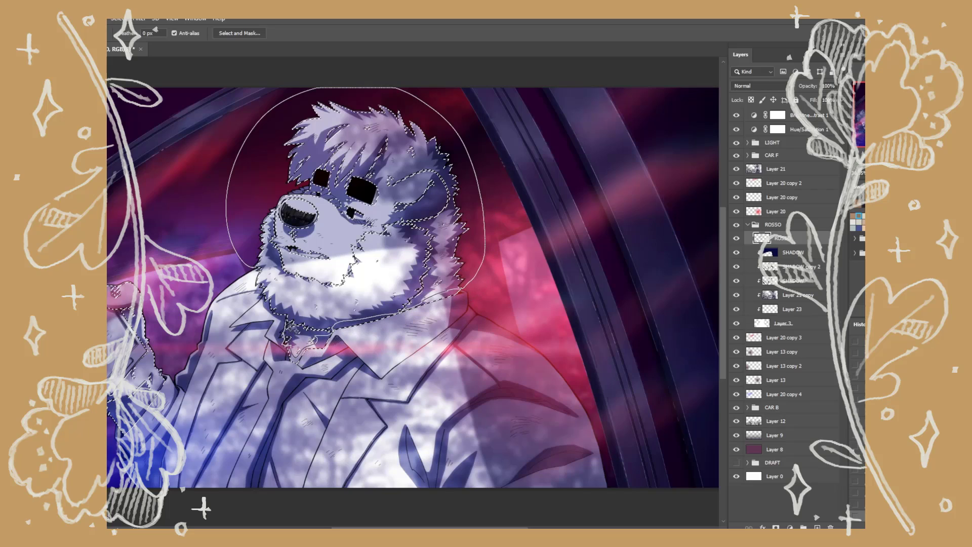
{"action": "left_click_drag", "start_coordinate": [342, 328], "coordinate": [255, 271]}
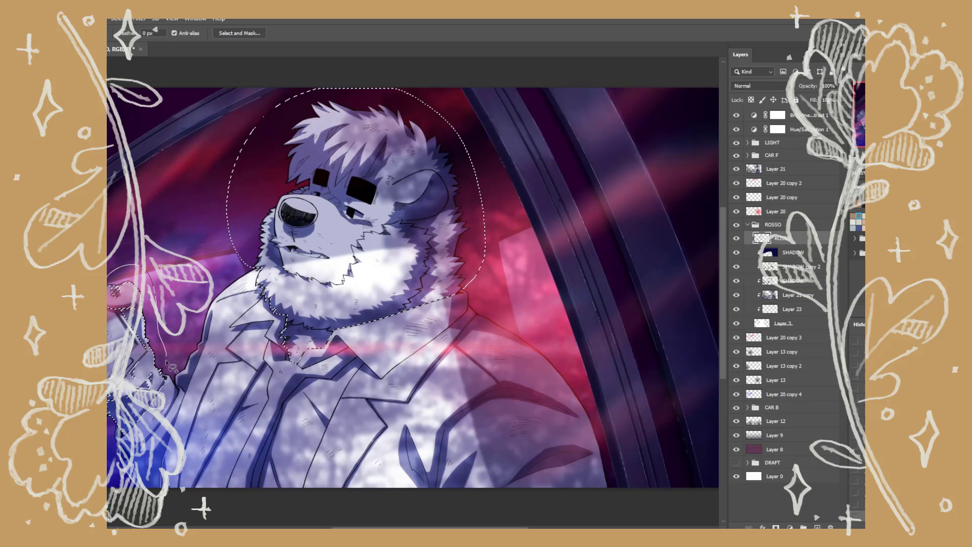
{"action": "mouse_move", "coordinate": [127, 399]}
{"action": "left_mouse_down"}
{"action": "mouse_move", "coordinate": [138, 364]}
{"action": "mouse_move", "coordinate": [109, 293]}
{"action": "left_mouse_up"}
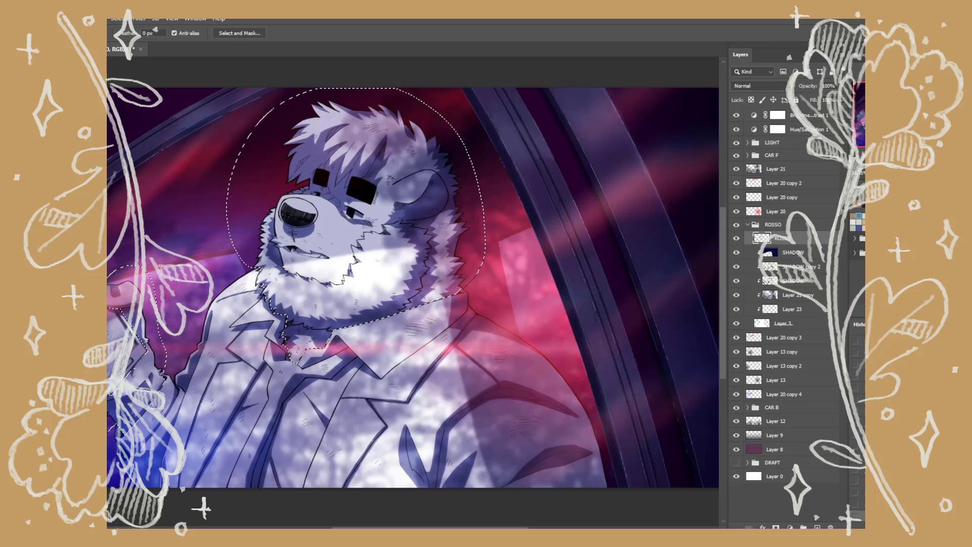
Fill the selected head, neck and hand areas with brown on Layer 23 and clear the selection
{"action": "left_click", "coordinate": [791, 309]}
{"action": "key", "text": "g"}
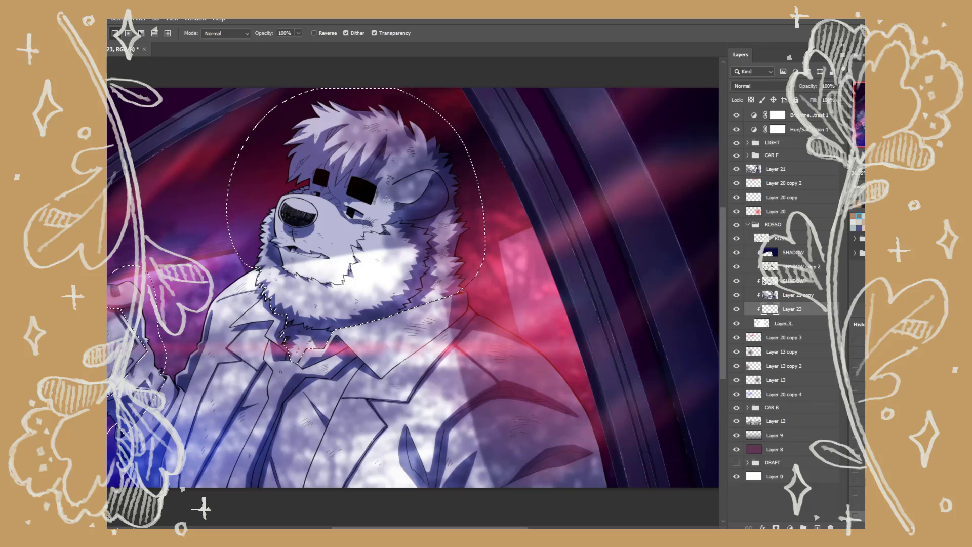
{"action": "key", "text": "shift+g"}
{"action": "left_click", "coordinate": [387, 247]}
{"action": "key", "text": "ctrl+d"}
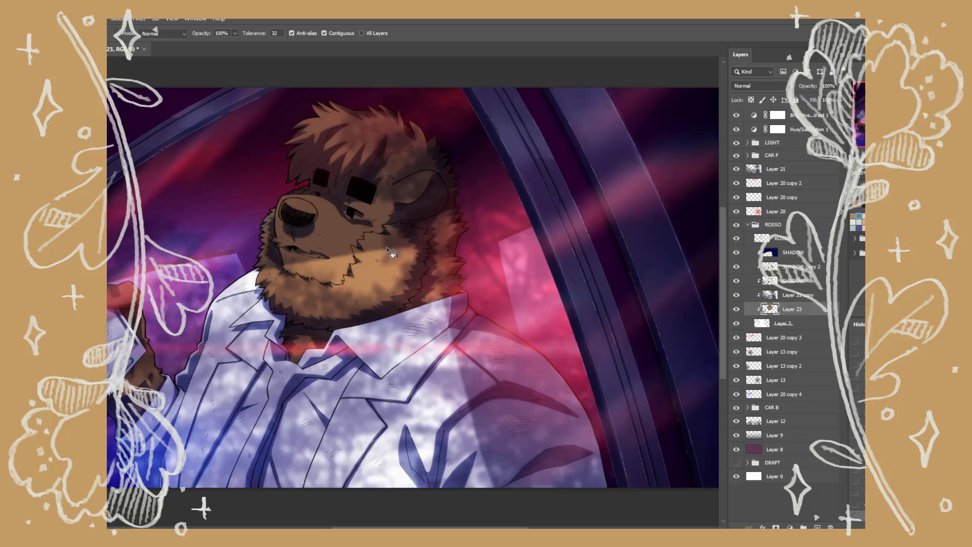
Brush brown into the unfilled slivers where the head and neck fur meets the shirt collar
{"action": "key", "text": "space"}
{"action": "left_click_drag", "start_coordinate": [490, 174], "coordinate": [537, 177]}
{"action": "left_click_drag", "start_coordinate": [434, 354], "coordinate": [633, 289]}
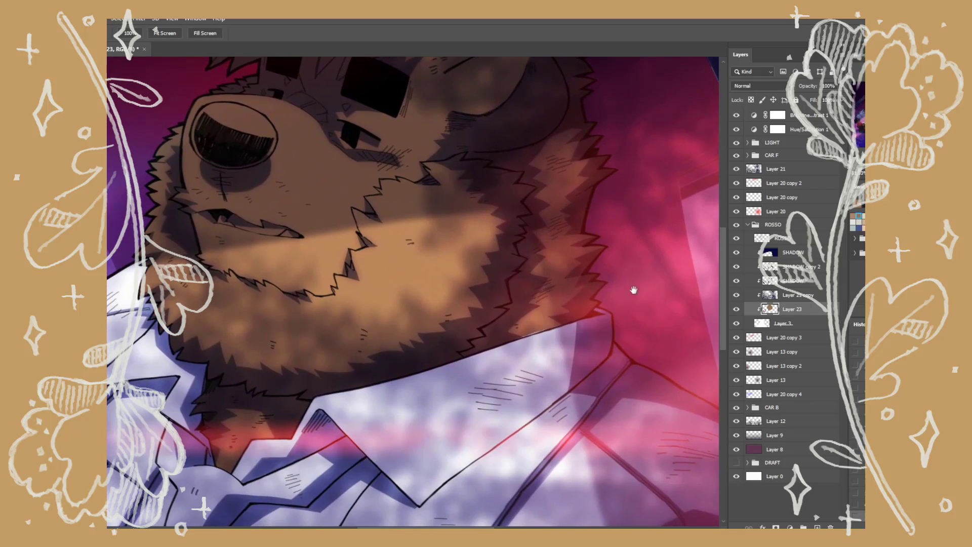
{"action": "left_click_drag", "start_coordinate": [612, 337], "coordinate": [659, 379]}
{"action": "key", "text": "b"}
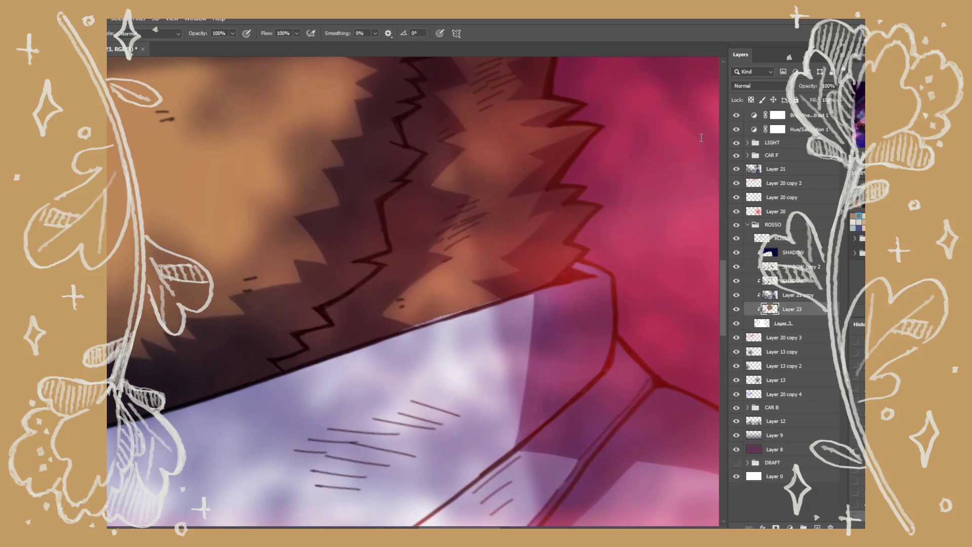
{"action": "left_click_drag", "start_coordinate": [499, 303], "coordinate": [427, 323]}
{"action": "left_click_drag", "start_coordinate": [336, 358], "coordinate": [598, 306]}
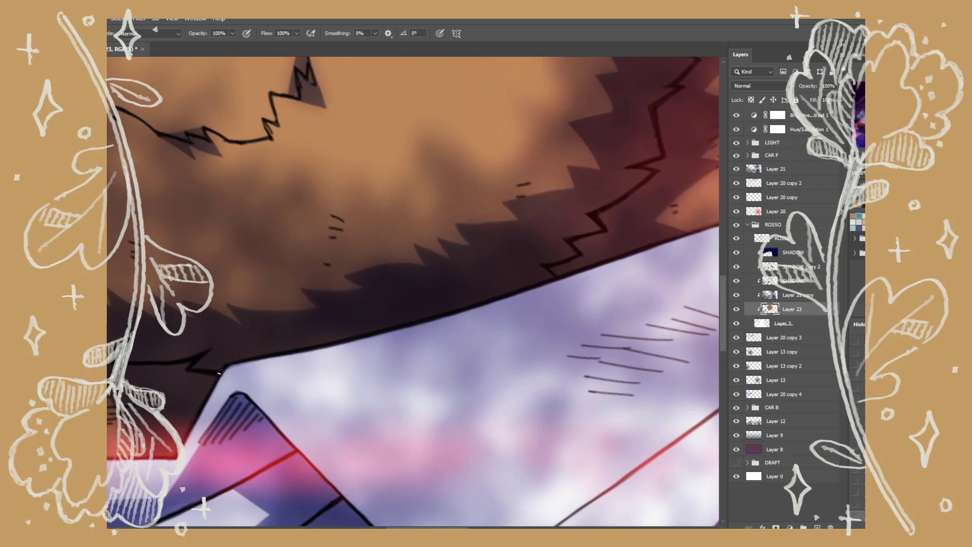
{"action": "left_click_drag", "start_coordinate": [260, 442], "coordinate": [611, 314]}
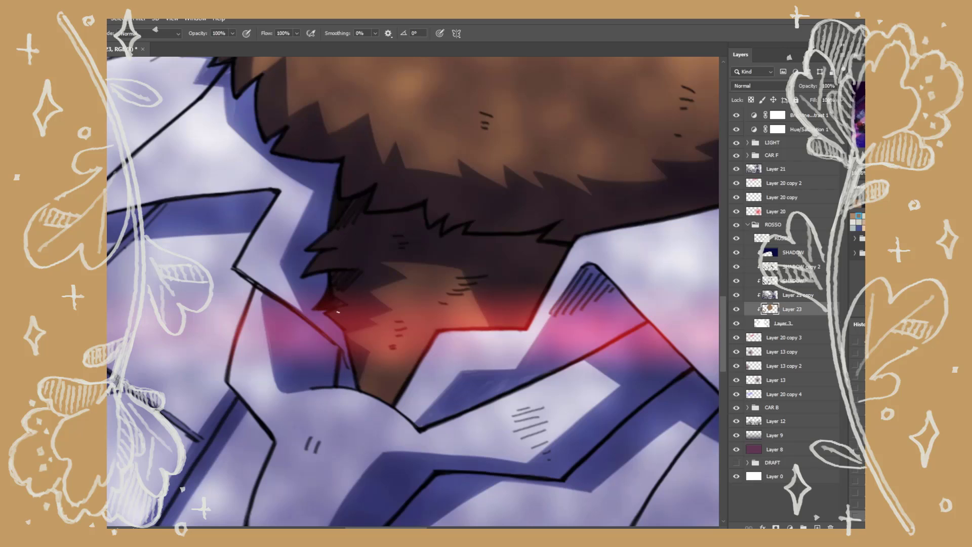
{"action": "left_click_drag", "start_coordinate": [378, 326], "coordinate": [500, 455]}
{"action": "key", "text": "b"}
Add a new clipped layer above Layer 23 and make the line art layer in the ROSSO group active
{"action": "key", "text": "space"}
{"action": "left_click_drag", "start_coordinate": [658, 126], "coordinate": [511, 278]}
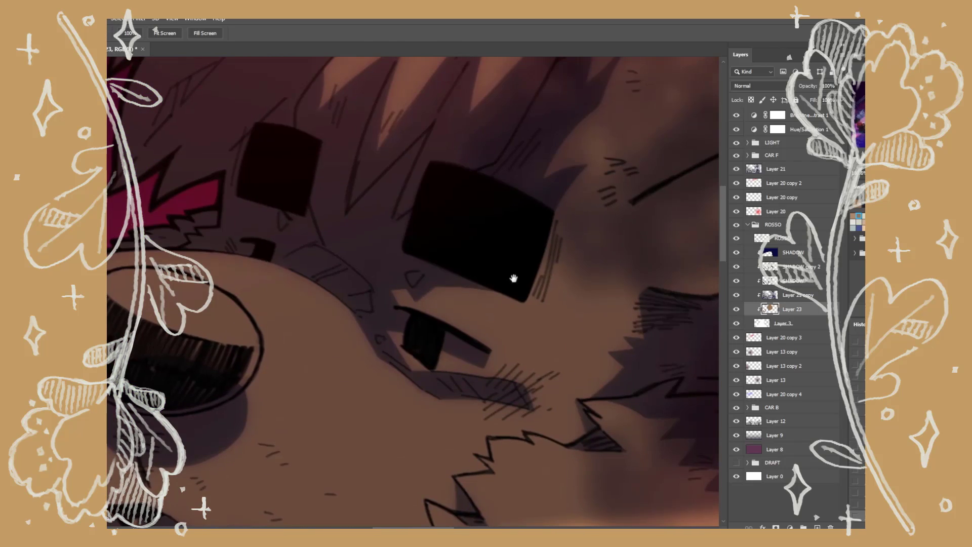
{"action": "left_click_drag", "start_coordinate": [489, 377], "coordinate": [657, 260]}
{"action": "scroll", "coordinate": [633, 420], "scroll_direction": "down", "scroll_amount": 4}
{"action": "left_click_drag", "start_coordinate": [634, 421], "coordinate": [449, 311]}
{"action": "scroll", "coordinate": [449, 311], "scroll_direction": "down", "scroll_amount": 2}
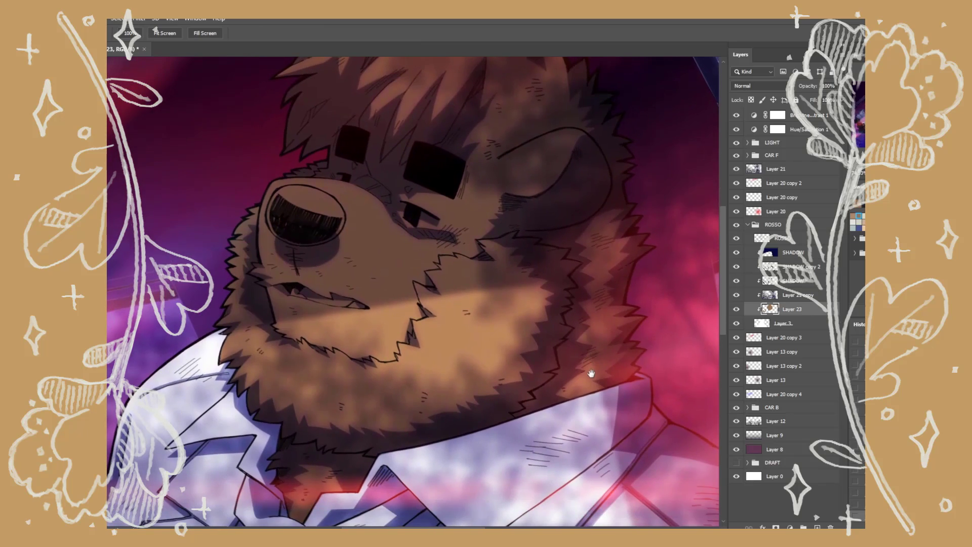
{"action": "left_click_drag", "start_coordinate": [590, 373], "coordinate": [599, 412]}
{"action": "left_click", "coordinate": [817, 527]}
{"action": "left_click", "coordinate": [781, 239]}
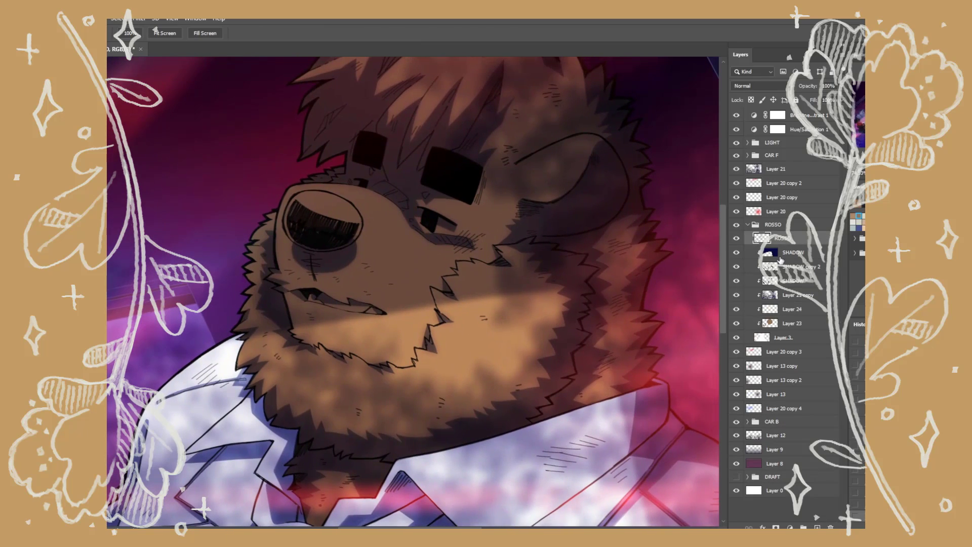
Select the beard area with the Magic Wand and lasso in its small fur marks and jagged edge beside the muzzle
{"action": "key", "text": "w"}
{"action": "left_click", "coordinate": [527, 355]}
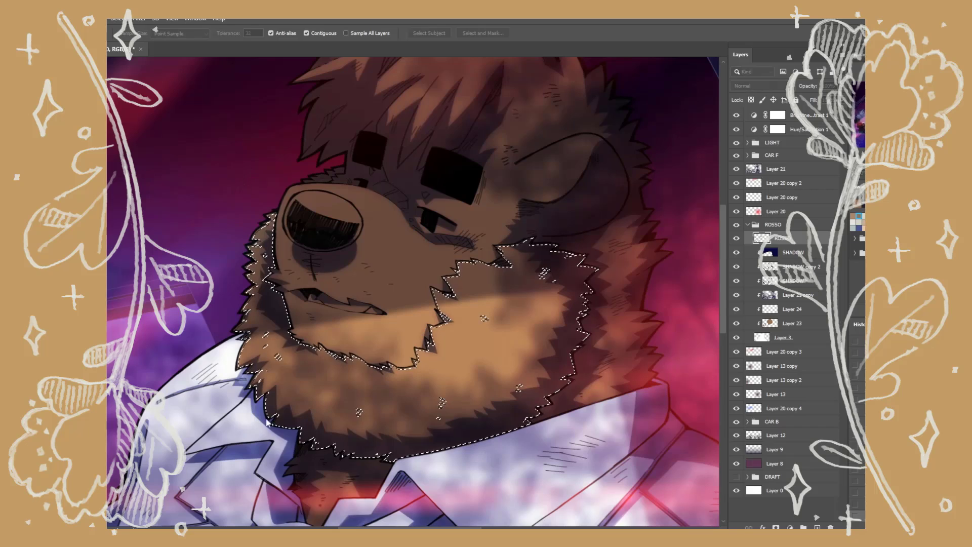
{"action": "key", "text": "l"}
{"action": "mouse_move", "coordinate": [516, 380]}
{"action": "left_mouse_down"}
{"action": "mouse_move", "coordinate": [284, 349]}
{"action": "mouse_move", "coordinate": [514, 397]}
{"action": "left_mouse_up"}
{"action": "mouse_move", "coordinate": [277, 211]}
{"action": "left_mouse_down"}
{"action": "mouse_move", "coordinate": [235, 270]}
{"action": "mouse_move", "coordinate": [227, 330]}
{"action": "left_mouse_up"}
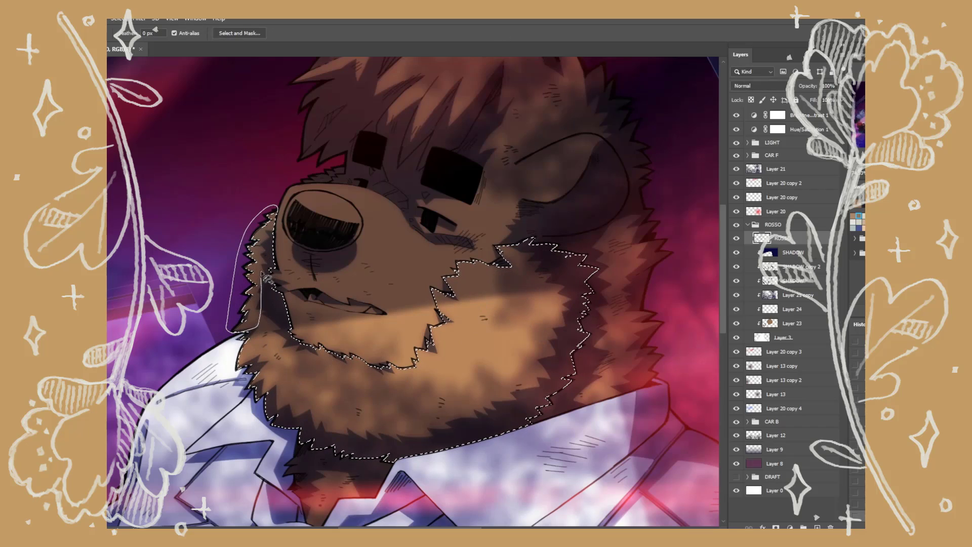
{"action": "left_click_drag", "start_coordinate": [266, 277], "coordinate": [268, 274]}
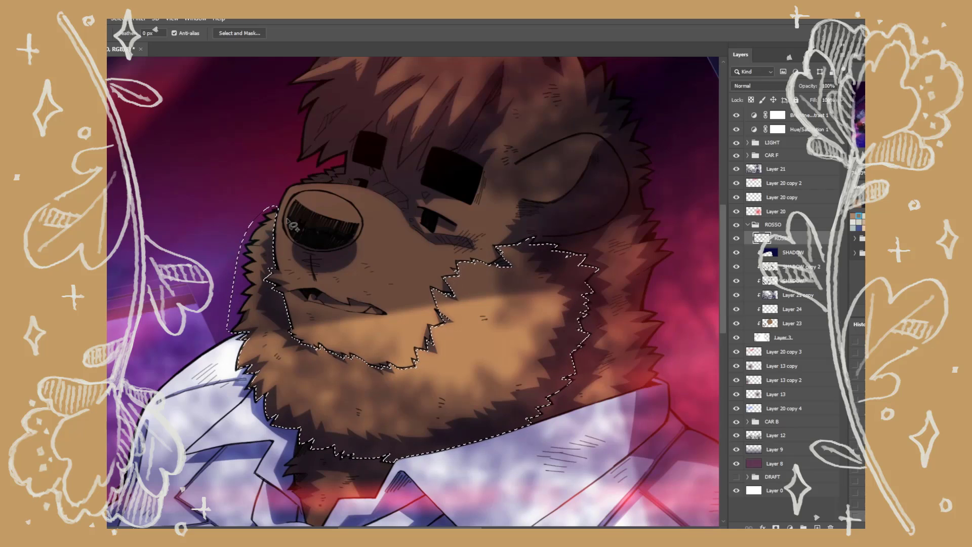
Fill the beard selection with dark brown on Layer 24 and clear the selection
{"action": "left_click", "coordinate": [792, 309]}
{"action": "key", "text": "g"}
{"action": "left_click", "coordinate": [496, 394]}
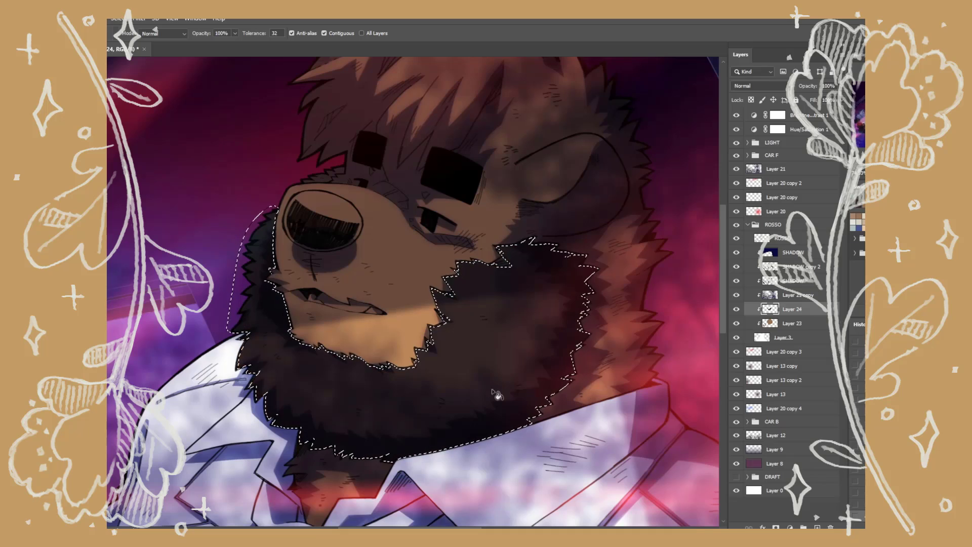
{"action": "key", "text": "ctrl+d"}
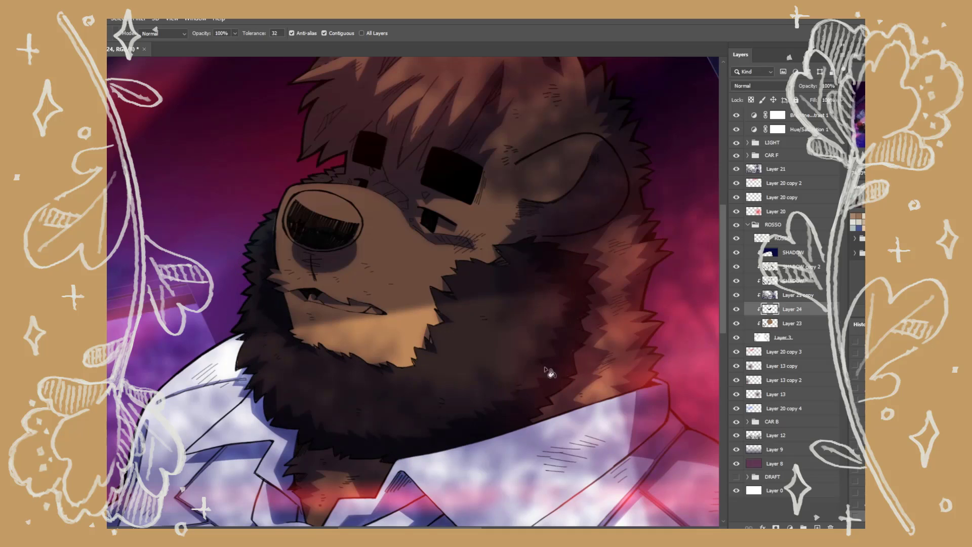
Brush dark brown into the gaps along the beard's upper edge below the ear and eye
{"action": "scroll", "coordinate": [551, 359], "scroll_direction": "up", "scroll_amount": 4}
{"action": "mouse_move", "coordinate": [551, 358]}
{"action": "left_mouse_down"}
{"action": "mouse_move", "coordinate": [583, 452]}
{"action": "mouse_move", "coordinate": [559, 335]}
{"action": "mouse_move", "coordinate": [578, 376]}
{"action": "left_mouse_up"}
{"action": "key", "text": "b"}
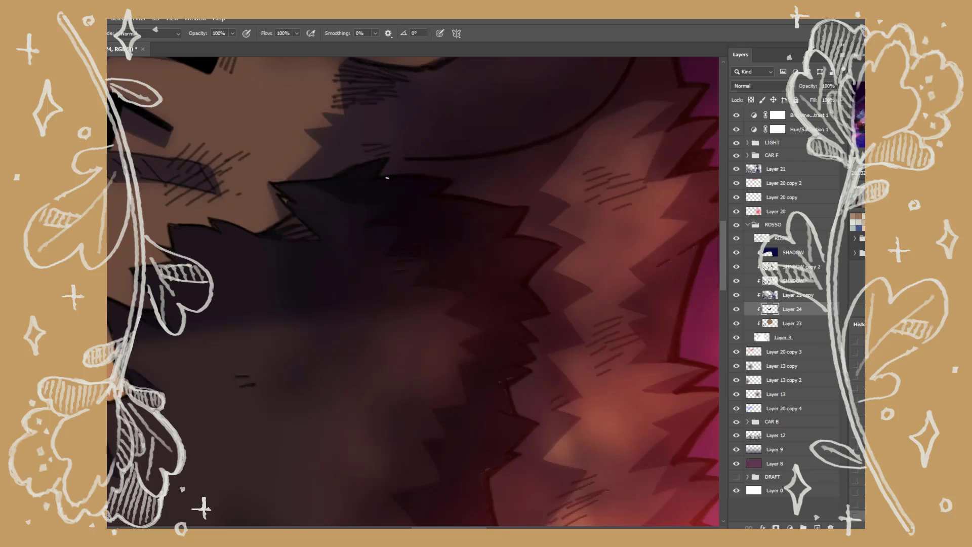
{"action": "left_click_drag", "start_coordinate": [415, 291], "coordinate": [445, 334]}
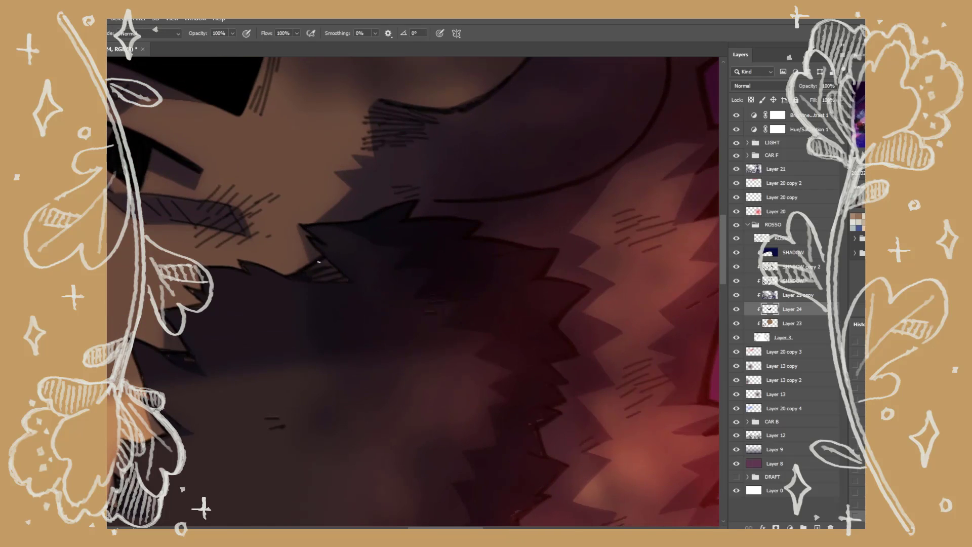
{"action": "mouse_move", "coordinate": [318, 262]}
{"action": "left_mouse_down"}
{"action": "mouse_move", "coordinate": [303, 290]}
{"action": "mouse_move", "coordinate": [352, 266]}
{"action": "left_mouse_up"}
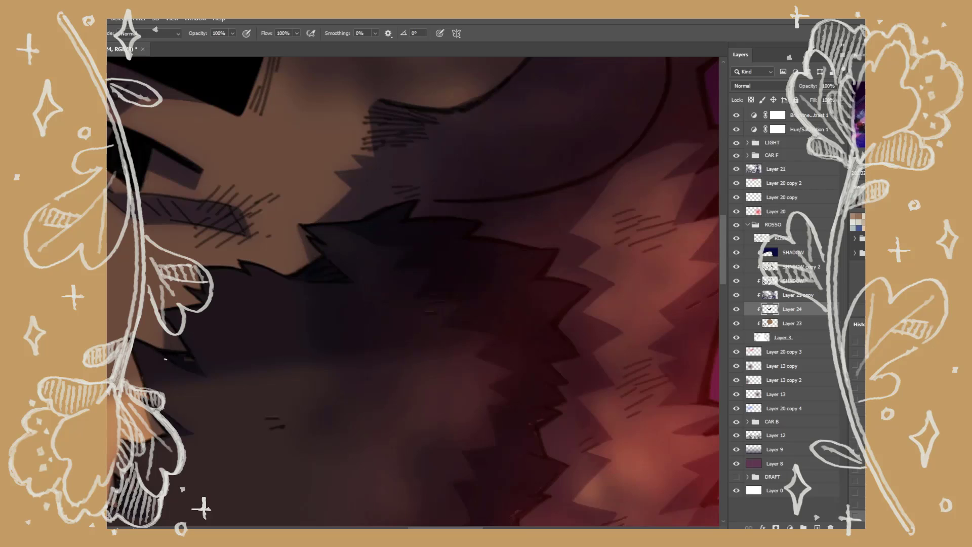
{"action": "left_click_drag", "start_coordinate": [184, 358], "coordinate": [195, 359]}
Paint the missing dark brown along the beard's jagged inner edge on the cheek and below the mouth
{"action": "left_click_drag", "start_coordinate": [304, 404], "coordinate": [425, 351]}
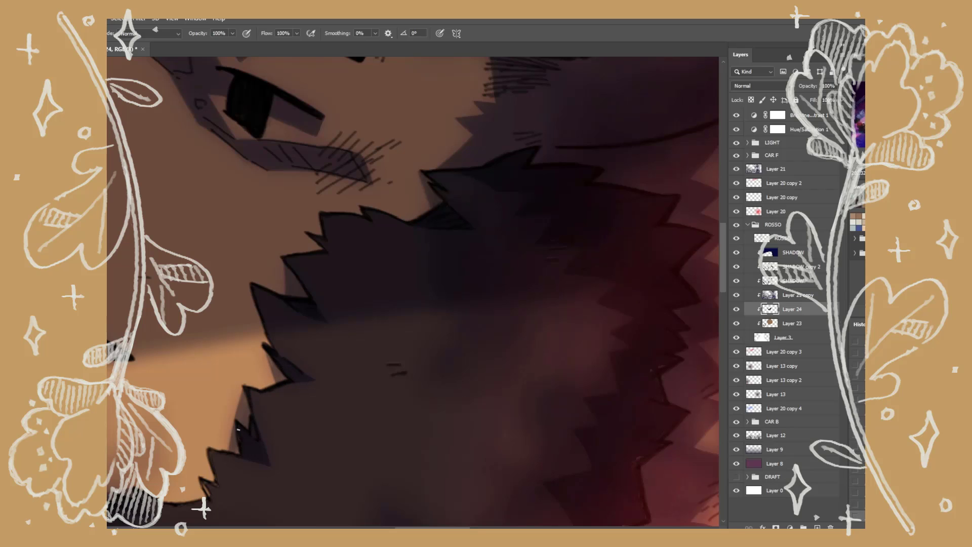
{"action": "left_click_drag", "start_coordinate": [238, 429], "coordinate": [497, 319]}
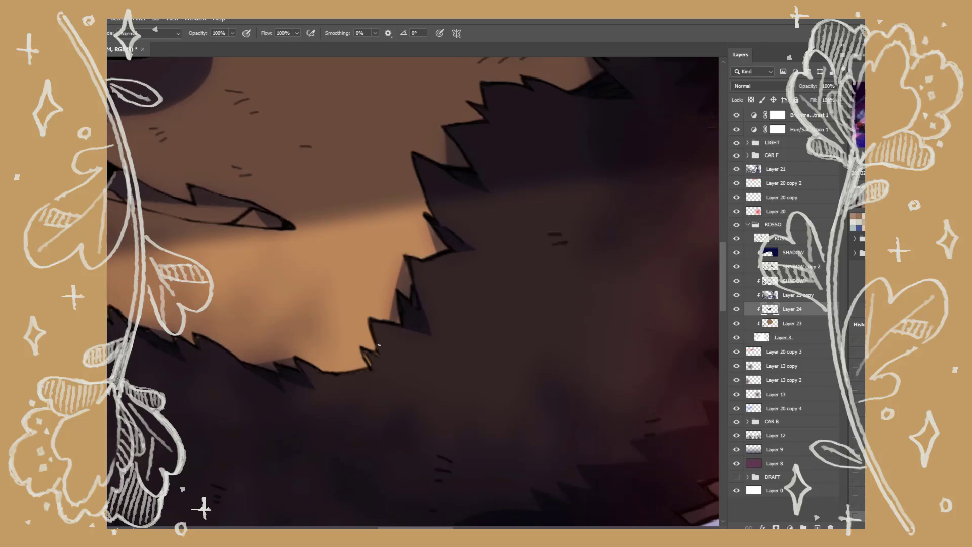
{"action": "mouse_move", "coordinate": [370, 365]}
{"action": "left_mouse_down"}
{"action": "mouse_move", "coordinate": [365, 350]}
{"action": "mouse_move", "coordinate": [319, 371]}
{"action": "left_mouse_up"}
{"action": "mouse_move", "coordinate": [415, 423]}
{"action": "left_mouse_down"}
{"action": "mouse_move", "coordinate": [586, 418]}
{"action": "mouse_move", "coordinate": [653, 432]}
{"action": "left_mouse_up"}
{"action": "left_click_drag", "start_coordinate": [332, 324], "coordinate": [345, 333]}
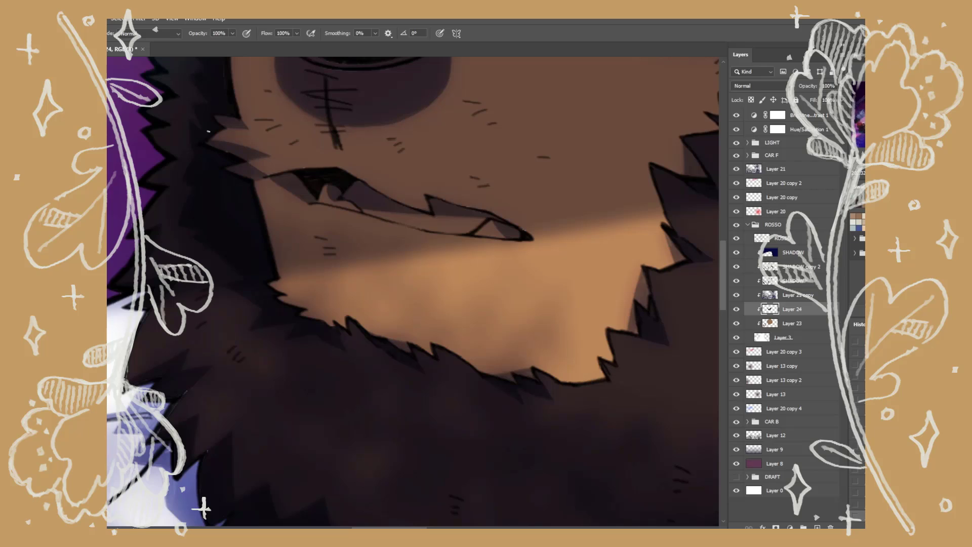
Fill in the beard's outer fur tips with dark brown, from beside the muzzle down to the shirt shoulder
{"action": "scroll", "coordinate": [474, 440], "scroll_direction": "up", "scroll_amount": 5}
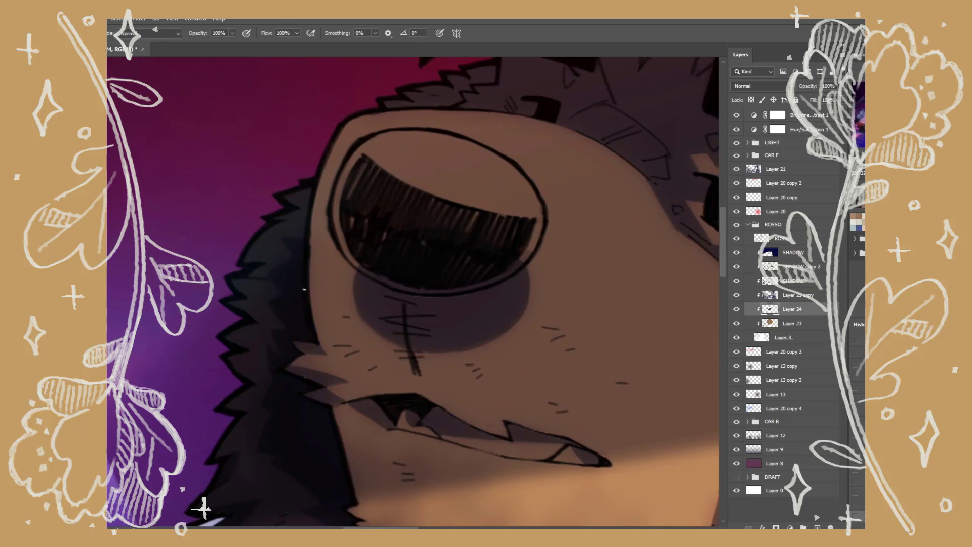
{"action": "key", "text": "space"}
{"action": "mouse_move", "coordinate": [401, 468]}
{"action": "left_mouse_down"}
{"action": "mouse_move", "coordinate": [523, 334]}
{"action": "mouse_move", "coordinate": [521, 345]}
{"action": "mouse_move", "coordinate": [522, 312]}
{"action": "left_mouse_up"}
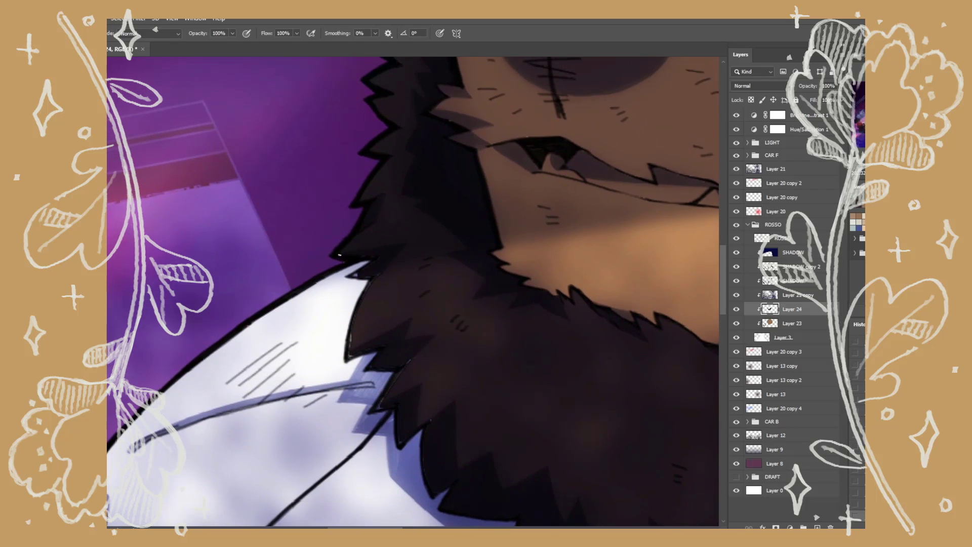
{"action": "mouse_move", "coordinate": [362, 271]}
{"action": "left_mouse_down"}
{"action": "mouse_move", "coordinate": [348, 356]}
{"action": "mouse_move", "coordinate": [379, 369]}
{"action": "mouse_move", "coordinate": [377, 408]}
{"action": "left_mouse_up"}
{"action": "key", "text": "space"}
{"action": "left_click_drag", "start_coordinate": [464, 456], "coordinate": [415, 284]}
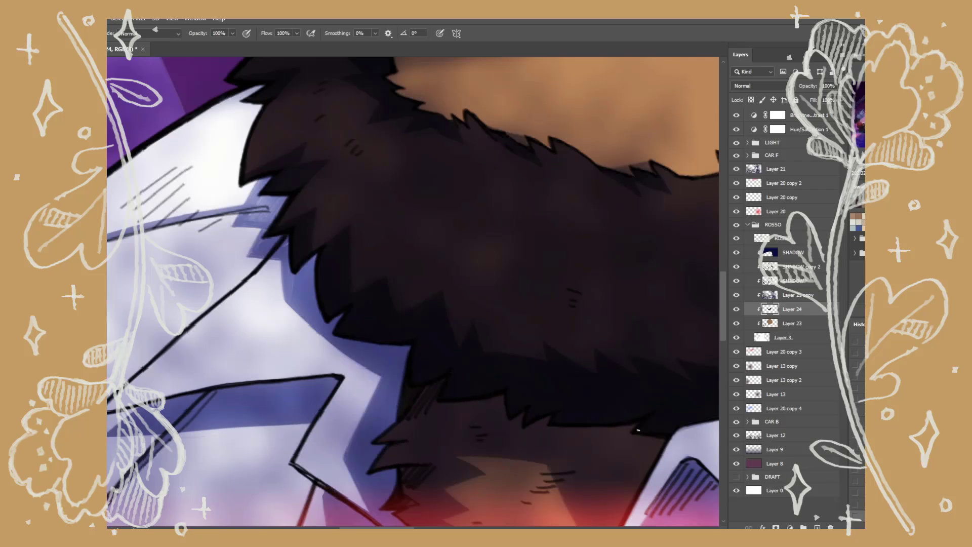
Touch up the beard's lower edge along the neck and shirt collar and its back edge with dark brown
{"action": "key", "text": "space"}
{"action": "left_click_drag", "start_coordinate": [649, 414], "coordinate": [410, 440]}
{"action": "mouse_move", "coordinate": [643, 390]}
{"action": "left_mouse_down"}
{"action": "mouse_move", "coordinate": [410, 462]}
{"action": "mouse_move", "coordinate": [319, 445]}
{"action": "left_mouse_up"}
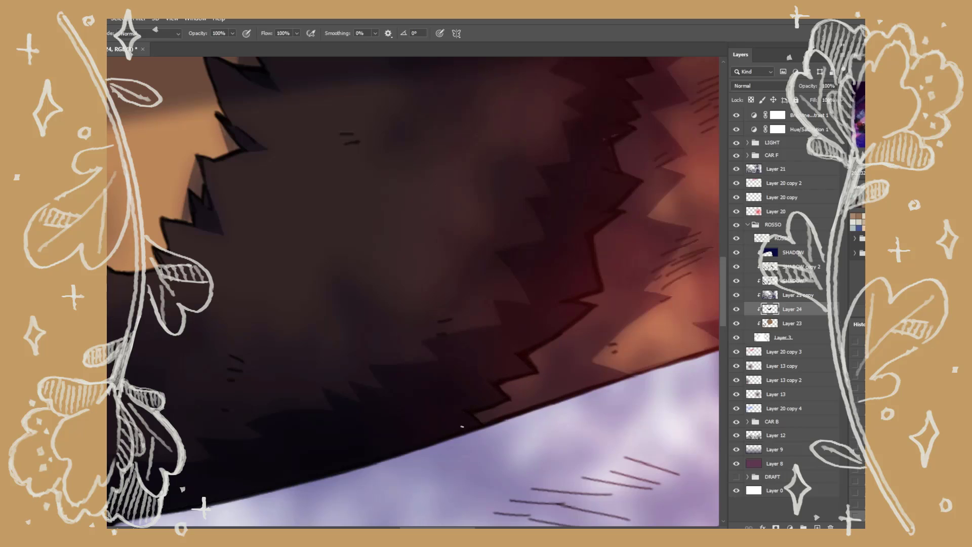
{"action": "key", "text": "r"}
{"action": "mouse_move", "coordinate": [462, 426]}
{"action": "left_mouse_down"}
{"action": "mouse_move", "coordinate": [581, 293]}
{"action": "mouse_move", "coordinate": [593, 294]}
{"action": "left_mouse_up"}
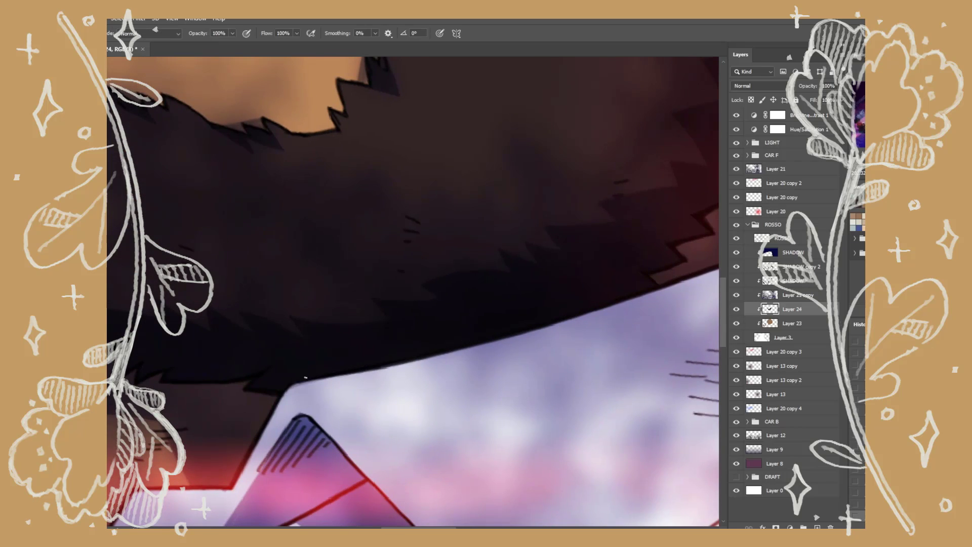
{"action": "key", "text": "r"}
{"action": "left_click_drag", "start_coordinate": [521, 336], "coordinate": [557, 356]}
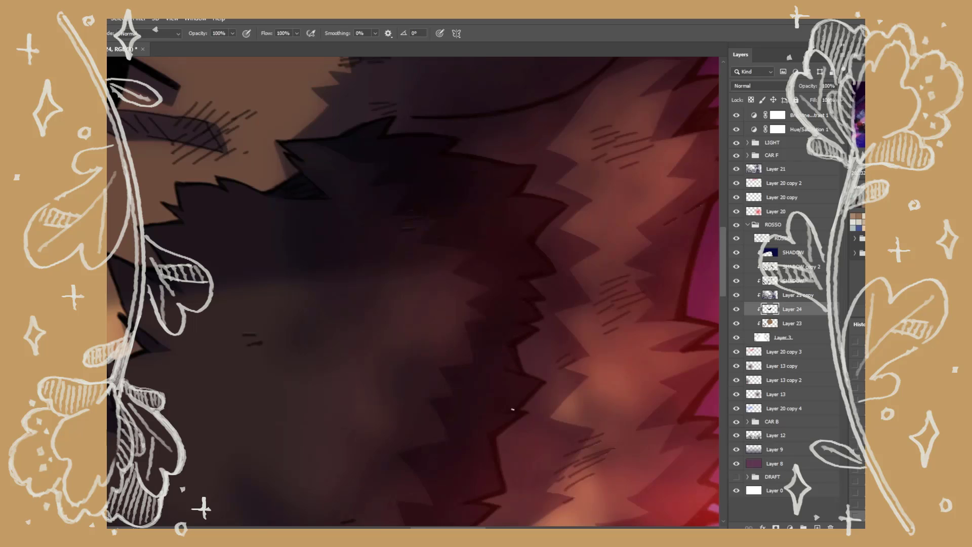
Outline the hatched dark part of the nose with the brush on Layer 24 and fill it with the same dark colour
{"action": "key", "text": "space"}
{"action": "left_click_drag", "start_coordinate": [504, 284], "coordinate": [636, 389]}
{"action": "left_click_drag", "start_coordinate": [187, 317], "coordinate": [572, 420]}
{"action": "key", "text": "r"}
{"action": "mouse_move", "coordinate": [568, 297]}
{"action": "left_mouse_down"}
{"action": "mouse_move", "coordinate": [481, 453]}
{"action": "mouse_move", "coordinate": [415, 482]}
{"action": "left_mouse_up"}
{"action": "key", "text": "b"}
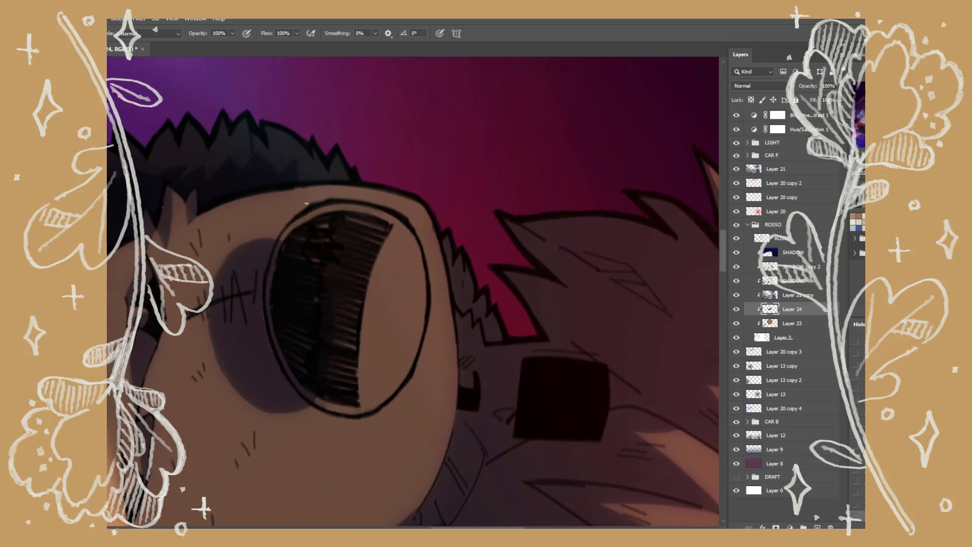
{"action": "mouse_move", "coordinate": [317, 210]}
{"action": "left_mouse_down"}
{"action": "mouse_move", "coordinate": [276, 252]}
{"action": "mouse_move", "coordinate": [295, 220]}
{"action": "mouse_move", "coordinate": [268, 308]}
{"action": "mouse_move", "coordinate": [272, 273]}
{"action": "mouse_move", "coordinate": [283, 361]}
{"action": "mouse_move", "coordinate": [309, 395]}
{"action": "mouse_move", "coordinate": [303, 389]}
{"action": "mouse_move", "coordinate": [340, 408]}
{"action": "mouse_move", "coordinate": [362, 411]}
{"action": "left_mouse_up"}
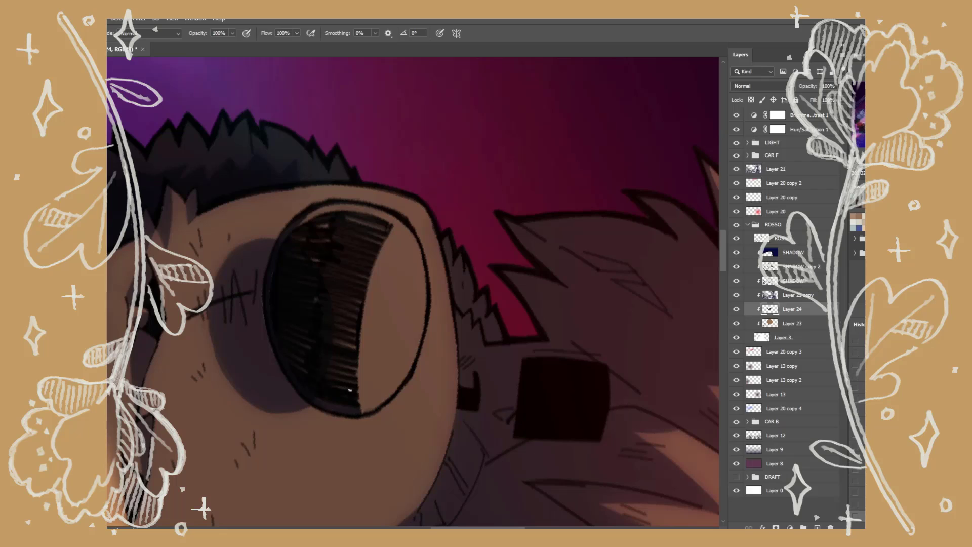
{"action": "left_click_drag", "start_coordinate": [394, 219], "coordinate": [362, 306]}
{"action": "key", "text": "g"}
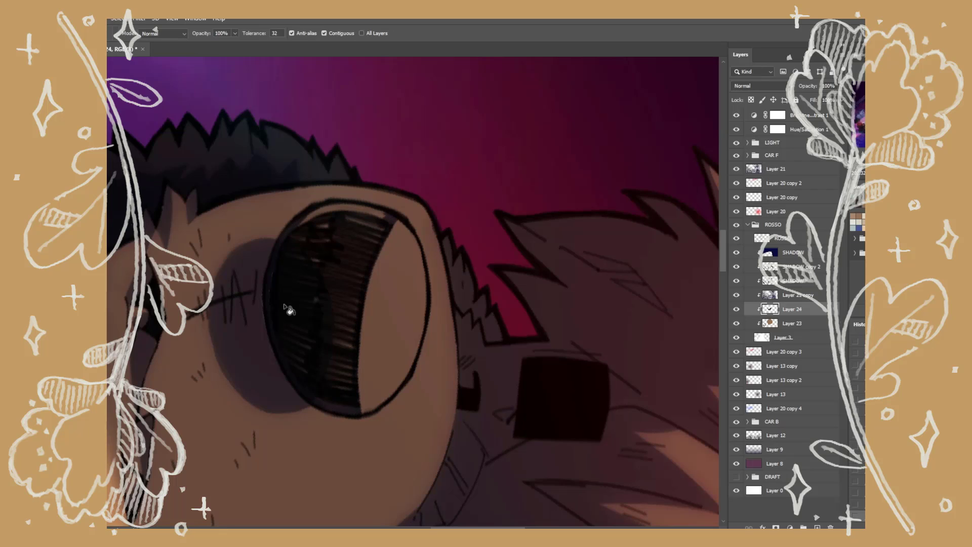
{"action": "left_click", "coordinate": [288, 310]}
{"action": "key", "text": "b"}
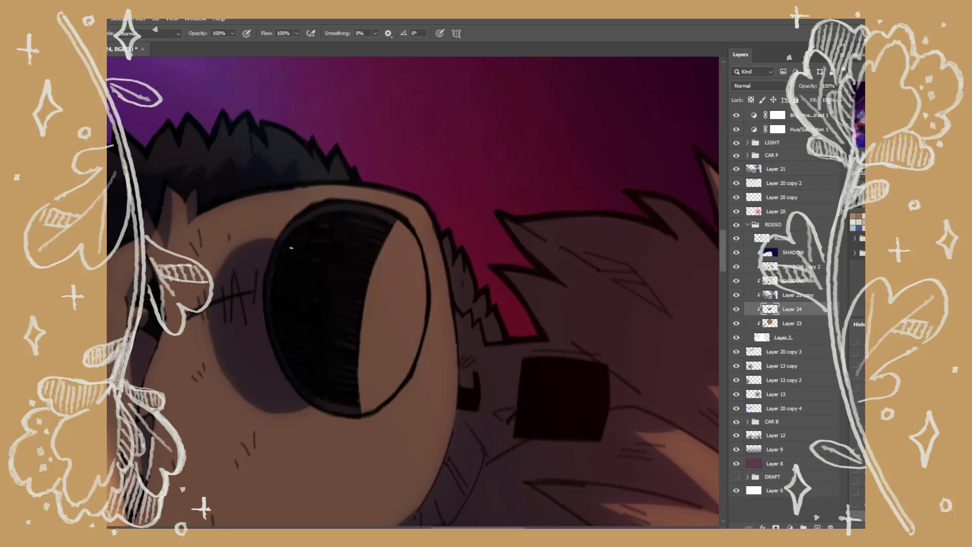
Add a clipped layer beneath Layer 24, then outline the unhatched part of the nose and fill it with light grey
{"action": "key", "text": "ctrl+shift+alt+n"}
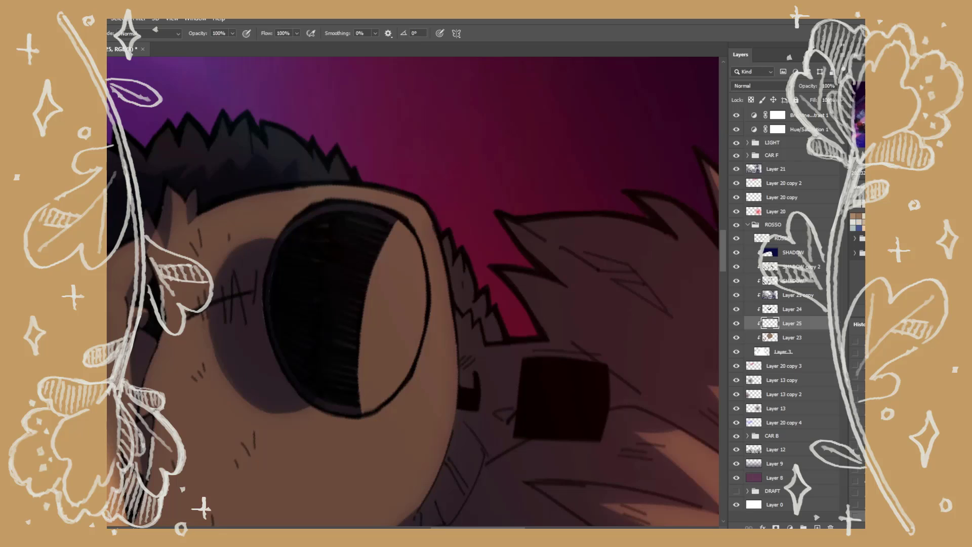
{"action": "mouse_move", "coordinate": [396, 221]}
{"action": "left_mouse_down"}
{"action": "mouse_move", "coordinate": [417, 252]}
{"action": "mouse_move", "coordinate": [416, 346]}
{"action": "mouse_move", "coordinate": [400, 381]}
{"action": "mouse_move", "coordinate": [362, 407]}
{"action": "left_mouse_up"}
{"action": "key", "text": "g"}
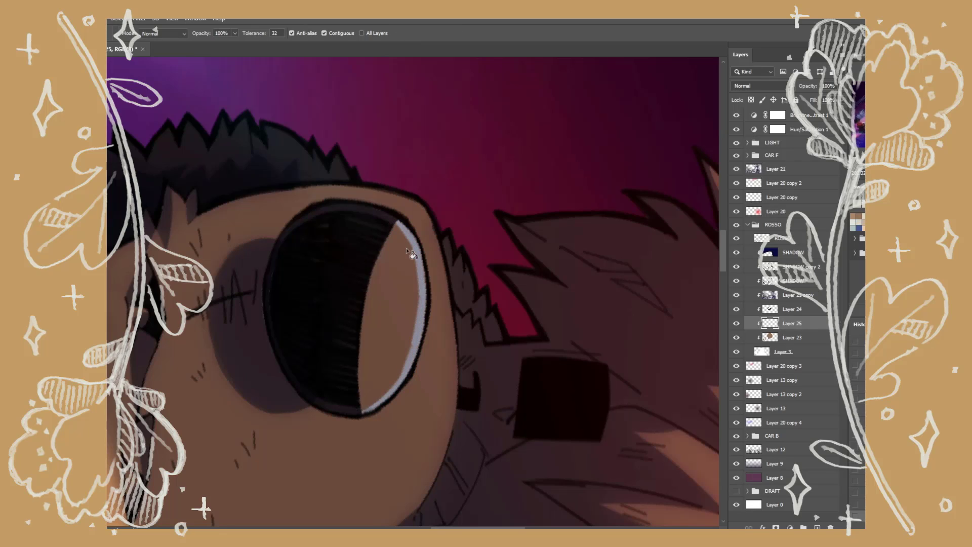
{"action": "left_click", "coordinate": [406, 247]}
{"action": "key", "text": "b"}
{"action": "mouse_move", "coordinate": [397, 223]}
{"action": "left_mouse_down"}
{"action": "mouse_move", "coordinate": [418, 278]}
{"action": "mouse_move", "coordinate": [412, 345]}
{"action": "mouse_move", "coordinate": [384, 392]}
{"action": "left_mouse_up"}
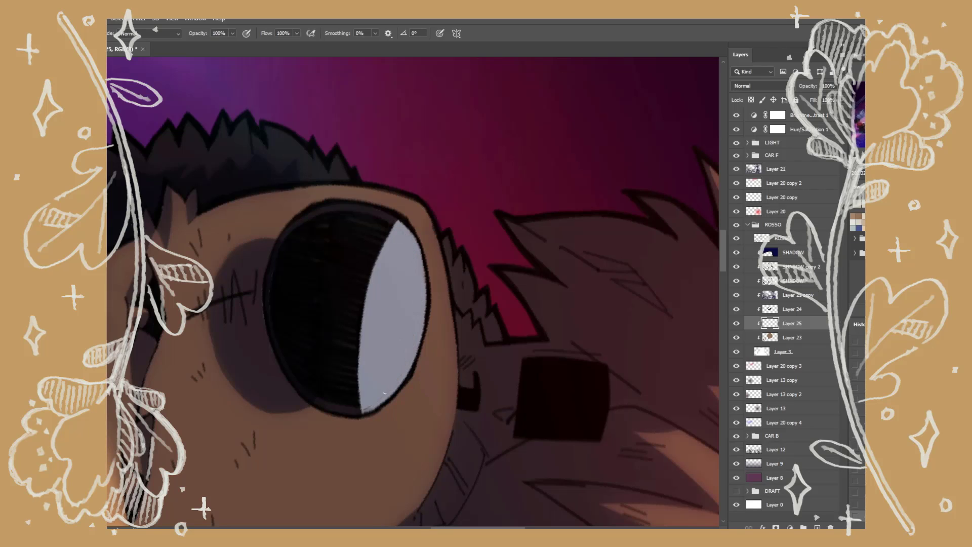
Paint the teeth at the front and corner of the mouth light grey on Layer 25
{"action": "mouse_move", "coordinate": [331, 445]}
{"action": "left_mouse_down"}
{"action": "mouse_move", "coordinate": [553, 332]}
{"action": "mouse_move", "coordinate": [565, 379]}
{"action": "left_mouse_up"}
{"action": "mouse_move", "coordinate": [366, 243]}
{"action": "left_mouse_down"}
{"action": "mouse_move", "coordinate": [377, 248]}
{"action": "mouse_move", "coordinate": [366, 256]}
{"action": "mouse_move", "coordinate": [362, 283]}
{"action": "left_mouse_up"}
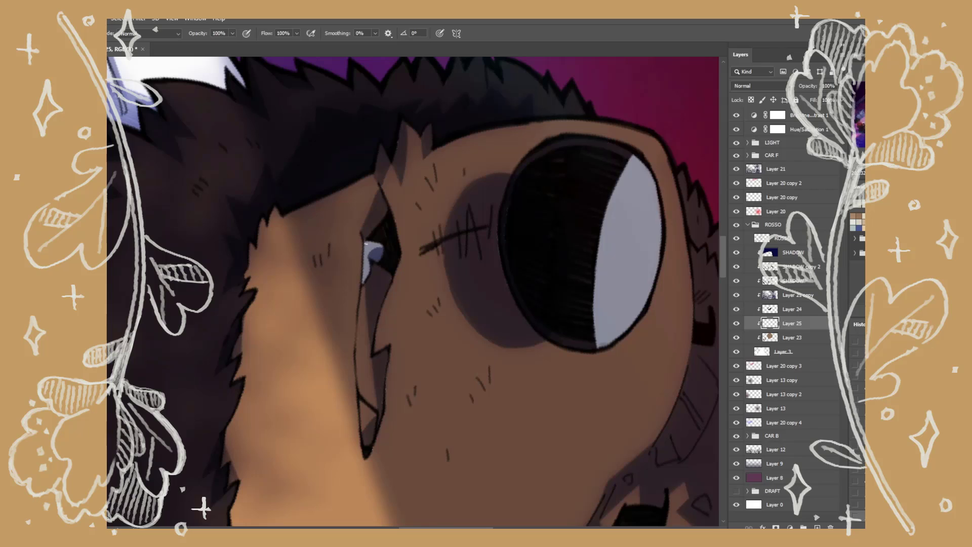
{"action": "mouse_move", "coordinate": [360, 402]}
{"action": "left_mouse_down"}
{"action": "mouse_move", "coordinate": [365, 436]}
{"action": "mouse_move", "coordinate": [374, 415]}
{"action": "mouse_move", "coordinate": [361, 405]}
{"action": "left_mouse_up"}
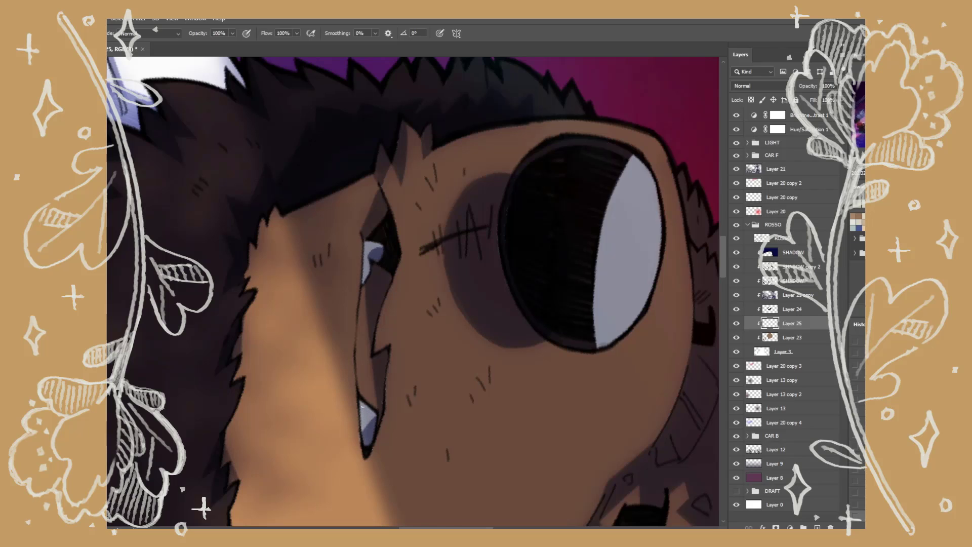
{"action": "key", "text": "e"}
{"action": "key", "text": "Escape"}
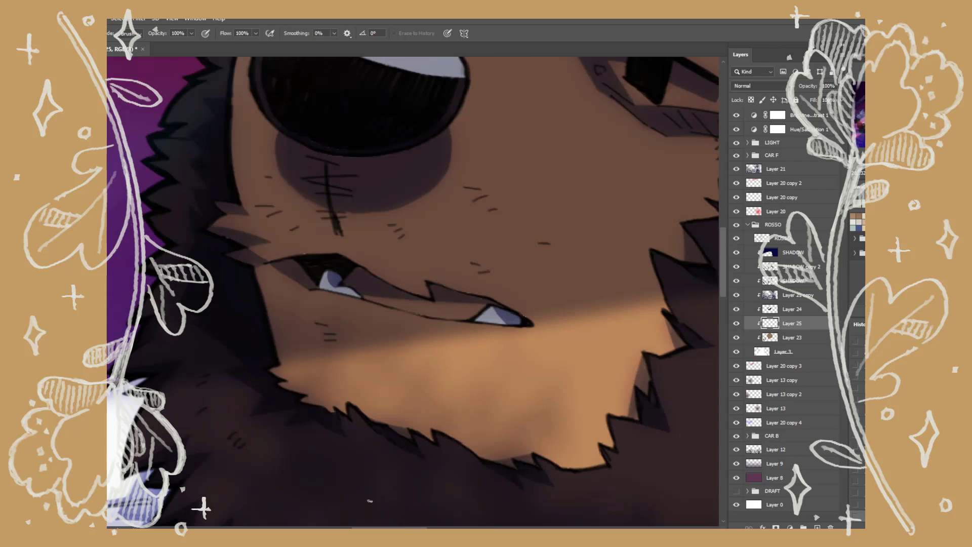
Paint the whites of both eyes light grey on either side of the dark irises
{"action": "left_click_drag", "start_coordinate": [458, 198], "coordinate": [518, 435]}
{"action": "key", "text": "b"}
{"action": "key", "text": "r"}
{"action": "mouse_move", "coordinate": [362, 238]}
{"action": "left_mouse_down"}
{"action": "mouse_move", "coordinate": [373, 301]}
{"action": "mouse_move", "coordinate": [597, 386]}
{"action": "mouse_move", "coordinate": [568, 369]}
{"action": "left_mouse_up"}
{"action": "key", "text": "b"}
{"action": "mouse_move", "coordinate": [533, 267]}
{"action": "left_mouse_down"}
{"action": "mouse_move", "coordinate": [546, 282]}
{"action": "mouse_move", "coordinate": [553, 267]}
{"action": "mouse_move", "coordinate": [562, 283]}
{"action": "mouse_move", "coordinate": [580, 269]}
{"action": "mouse_move", "coordinate": [540, 260]}
{"action": "mouse_move", "coordinate": [566, 273]}
{"action": "mouse_move", "coordinate": [530, 269]}
{"action": "mouse_move", "coordinate": [579, 279]}
{"action": "mouse_move", "coordinate": [539, 299]}
{"action": "mouse_move", "coordinate": [581, 287]}
{"action": "mouse_move", "coordinate": [541, 304]}
{"action": "left_mouse_up"}
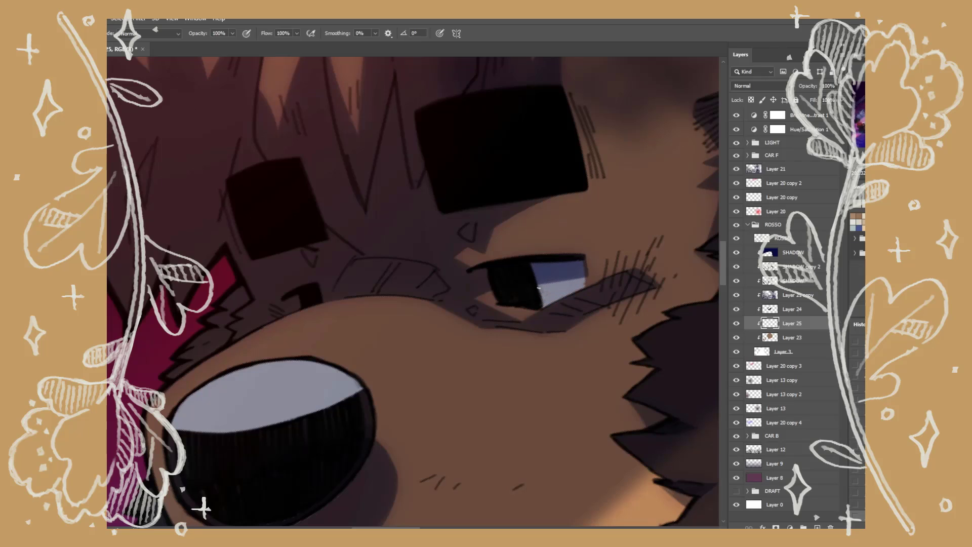
{"action": "mouse_move", "coordinate": [478, 270]}
{"action": "left_mouse_down"}
{"action": "mouse_move", "coordinate": [488, 302]}
{"action": "mouse_move", "coordinate": [499, 302]}
{"action": "left_mouse_up"}
{"action": "left_click_drag", "start_coordinate": [296, 293], "coordinate": [291, 311]}
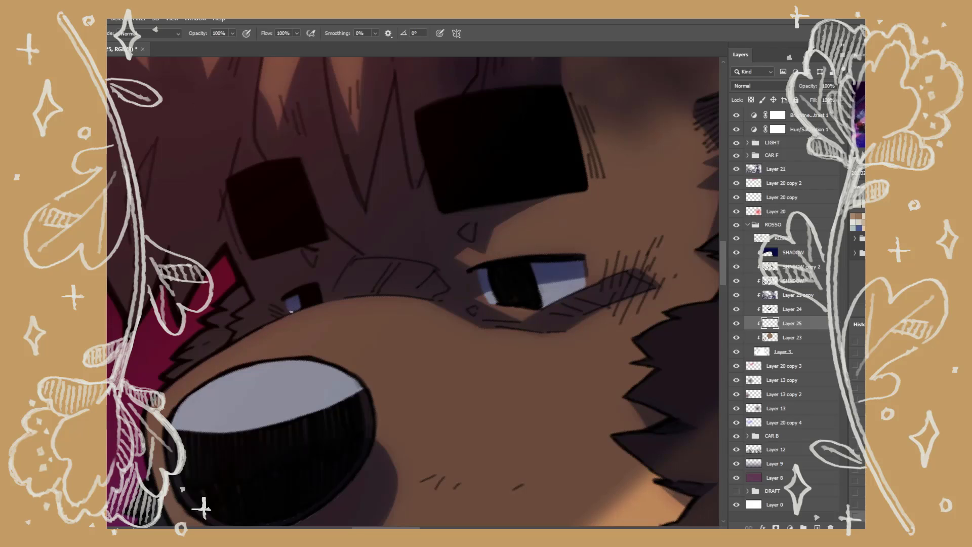
{"action": "left_click_drag", "start_coordinate": [549, 292], "coordinate": [485, 293]}
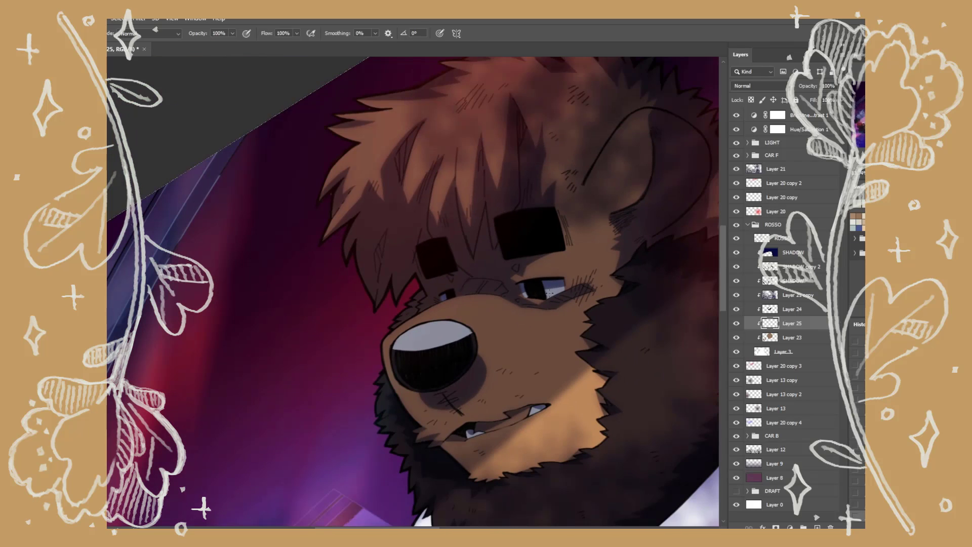
Add a clipped layer above Layer 23 and paint the inside of the mouth between the teeth pink
{"action": "left_click", "coordinate": [791, 337]}
{"action": "left_click", "coordinate": [816, 526]}
{"action": "left_click_drag", "start_coordinate": [569, 378], "coordinate": [630, 391]}
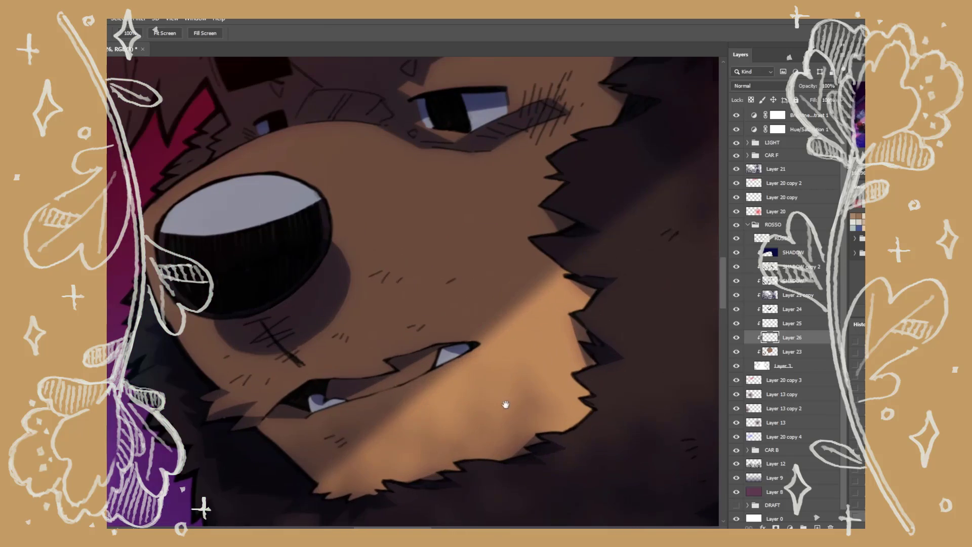
{"action": "left_click_drag", "start_coordinate": [505, 403], "coordinate": [658, 399]}
{"action": "mouse_move", "coordinate": [553, 354]}
{"action": "left_mouse_down"}
{"action": "mouse_move", "coordinate": [587, 340]}
{"action": "mouse_move", "coordinate": [544, 367]}
{"action": "mouse_move", "coordinate": [571, 365]}
{"action": "mouse_move", "coordinate": [513, 380]}
{"action": "mouse_move", "coordinate": [527, 365]}
{"action": "mouse_move", "coordinate": [545, 371]}
{"action": "left_mouse_up"}
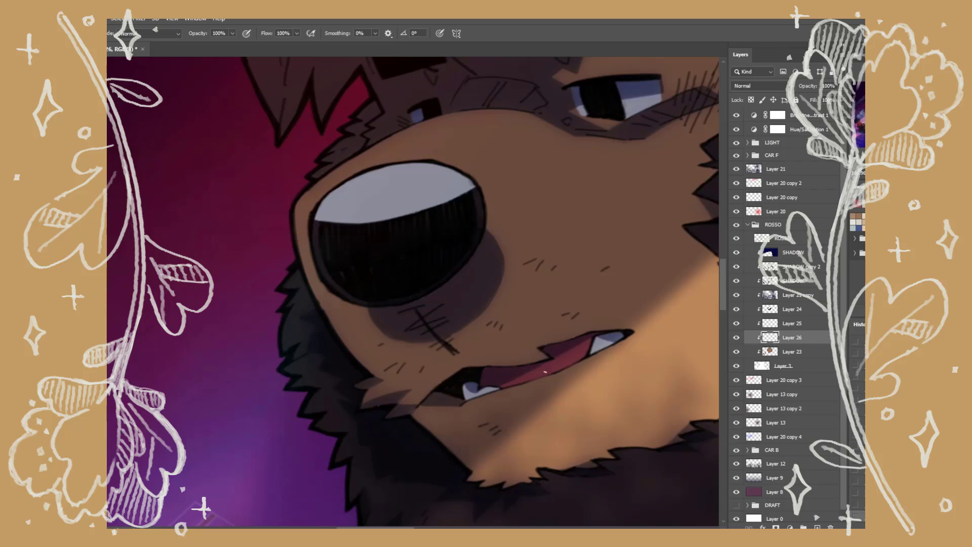
Add another clipped layer directly above Layer 23 and set its blend mode to Soft Light
{"action": "key", "text": "Escape"}
{"action": "key", "text": "ctrl+minus"}
{"action": "left_click_drag", "start_coordinate": [587, 396], "coordinate": [503, 390]}
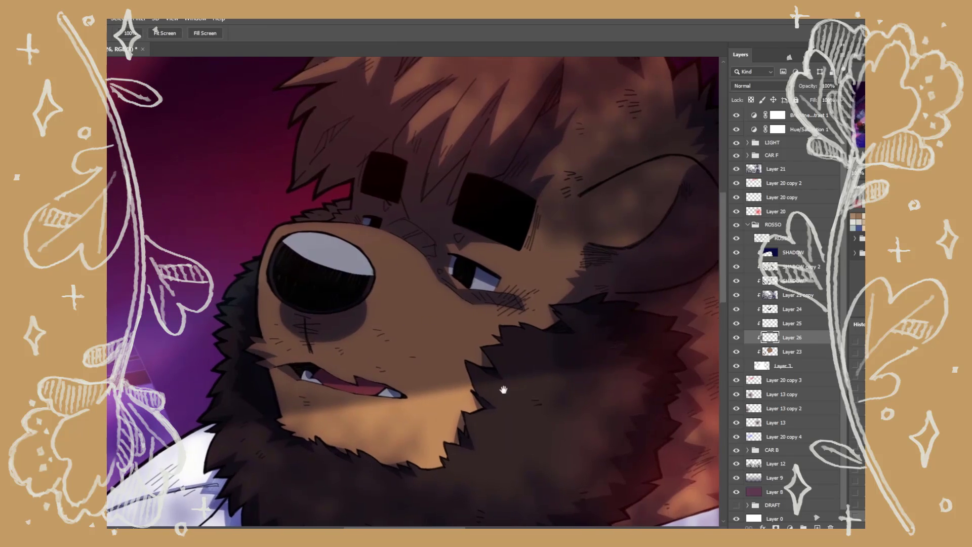
{"action": "key", "text": "ctrl+minus"}
{"action": "left_click", "coordinate": [515, 382], "text": "alt"}
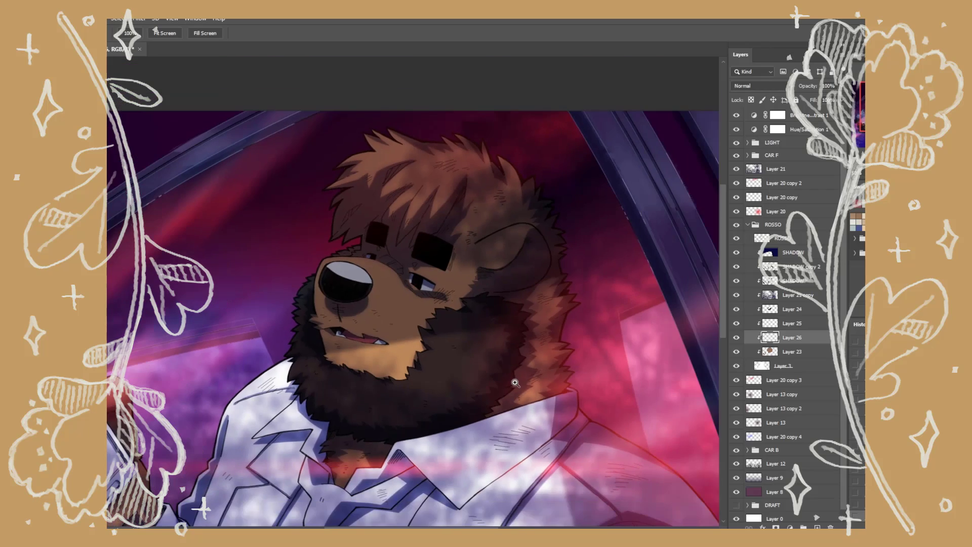
{"action": "left_click", "coordinate": [515, 382]}
{"action": "left_click", "coordinate": [792, 351]}
{"action": "left_click", "coordinate": [816, 526]}
{"action": "key", "text": "shift+alt+f"}
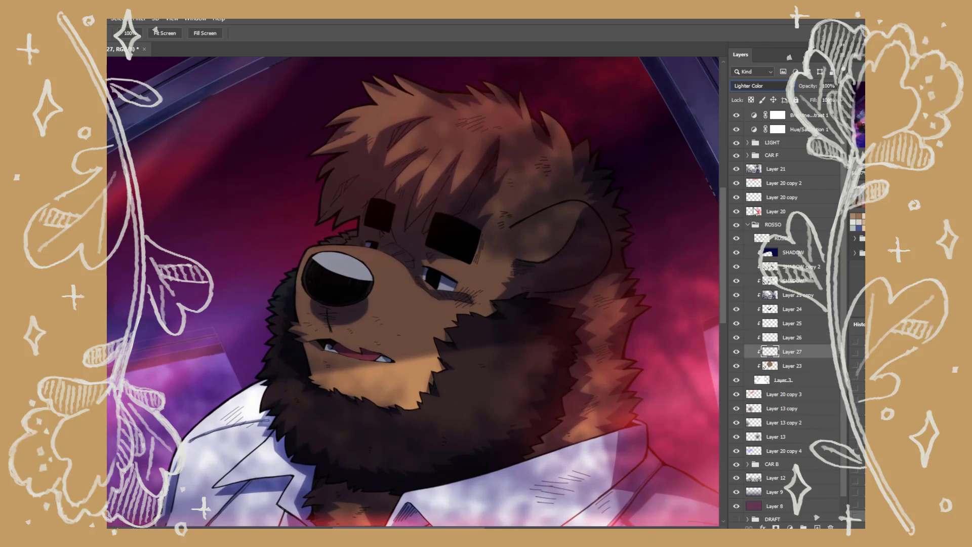
{"action": "key", "text": "b"}
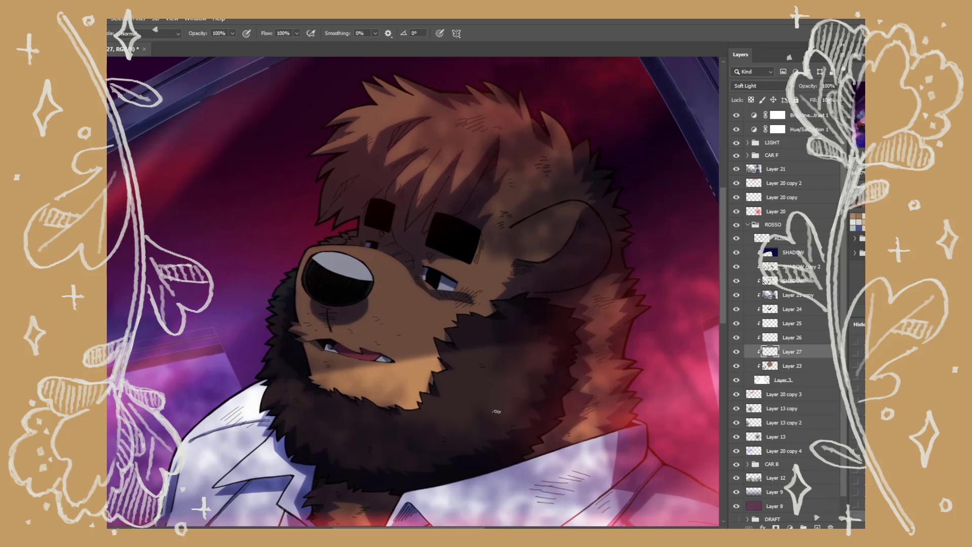
Paint and smudge a warm tint over the muzzle around the nose and mouth, lower the layer opacity to 70%, and save
{"action": "mouse_move", "coordinate": [335, 310]}
{"action": "left_mouse_down"}
{"action": "mouse_move", "coordinate": [358, 352]}
{"action": "mouse_move", "coordinate": [309, 317]}
{"action": "mouse_move", "coordinate": [322, 344]}
{"action": "mouse_move", "coordinate": [386, 311]}
{"action": "mouse_move", "coordinate": [367, 348]}
{"action": "left_mouse_up"}
{"action": "key", "text": "r"}
{"action": "left_click_drag", "start_coordinate": [377, 304], "coordinate": [400, 349]}
{"action": "left_click_drag", "start_coordinate": [311, 328], "coordinate": [301, 314]}
{"action": "left_click_drag", "start_coordinate": [398, 347], "coordinate": [409, 367]}
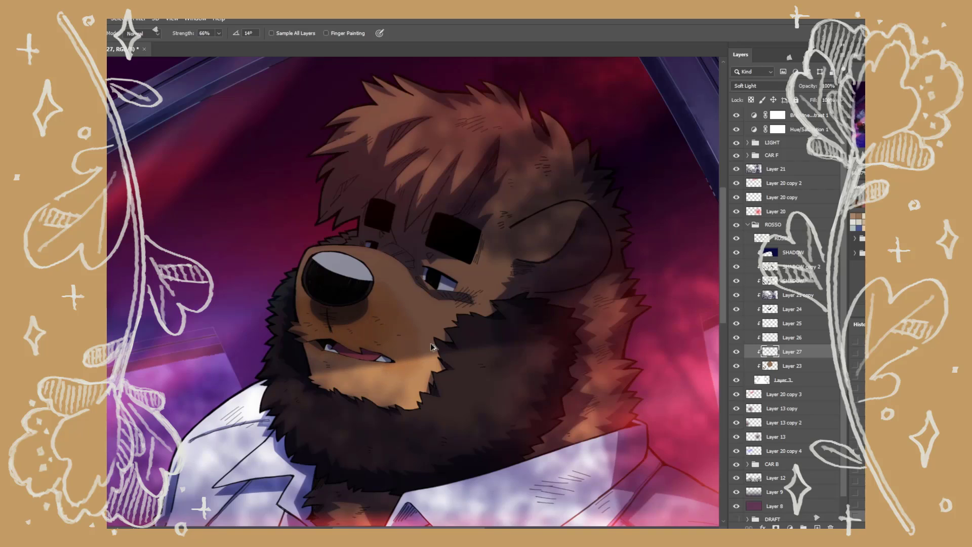
{"action": "key", "text": "b"}
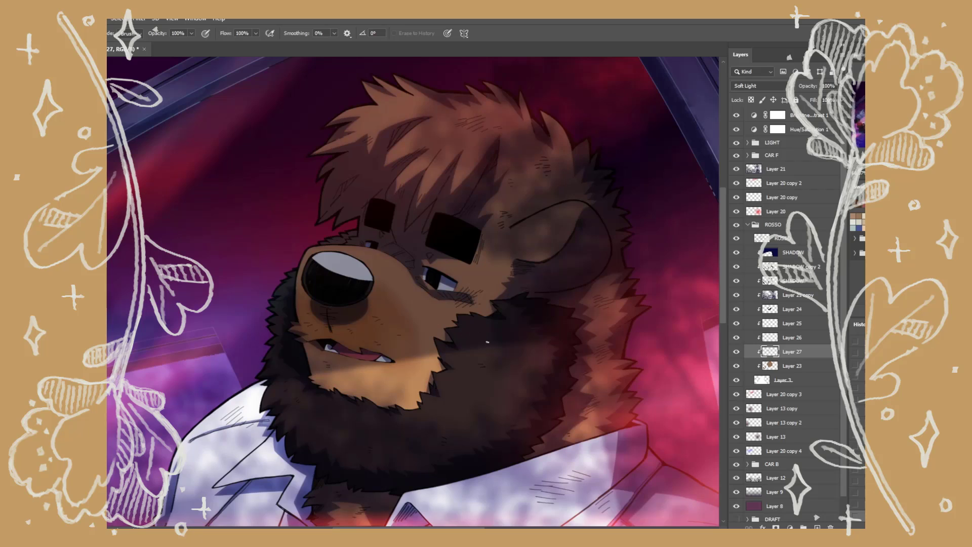
{"action": "mouse_move", "coordinate": [358, 293]}
{"action": "left_mouse_down"}
{"action": "mouse_move", "coordinate": [426, 322]}
{"action": "mouse_move", "coordinate": [438, 314]}
{"action": "left_mouse_up"}
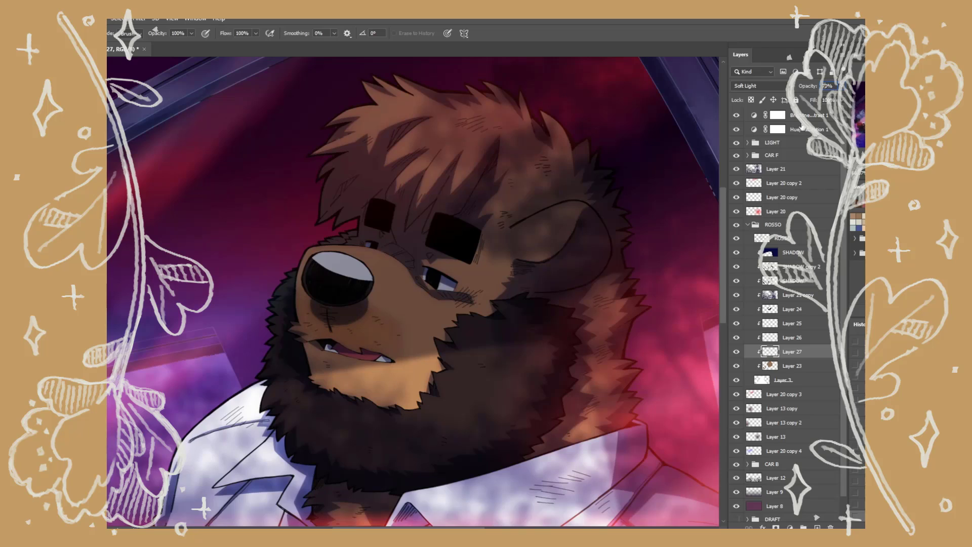
{"action": "key", "text": "ctrl+s"}
Smudge the warm tint on the muzzle just above the mouth on Layer 27
{"action": "left_click_drag", "start_coordinate": [470, 368], "coordinate": [449, 308]}
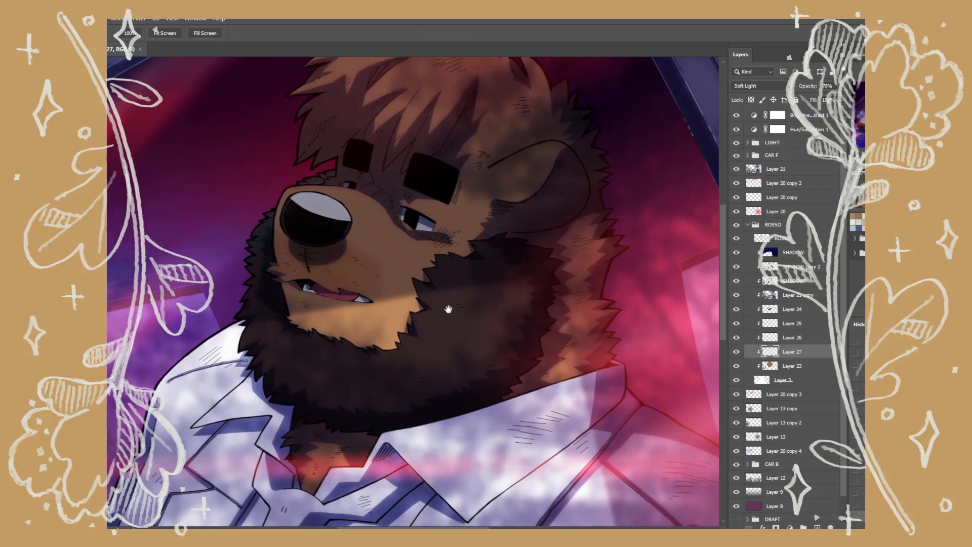
{"action": "scroll", "coordinate": [449, 308], "scroll_direction": "down", "scroll_amount": 4}
{"action": "left_click_drag", "start_coordinate": [538, 308], "coordinate": [540, 322]}
{"action": "left_click_drag", "start_coordinate": [503, 383], "coordinate": [536, 363]}
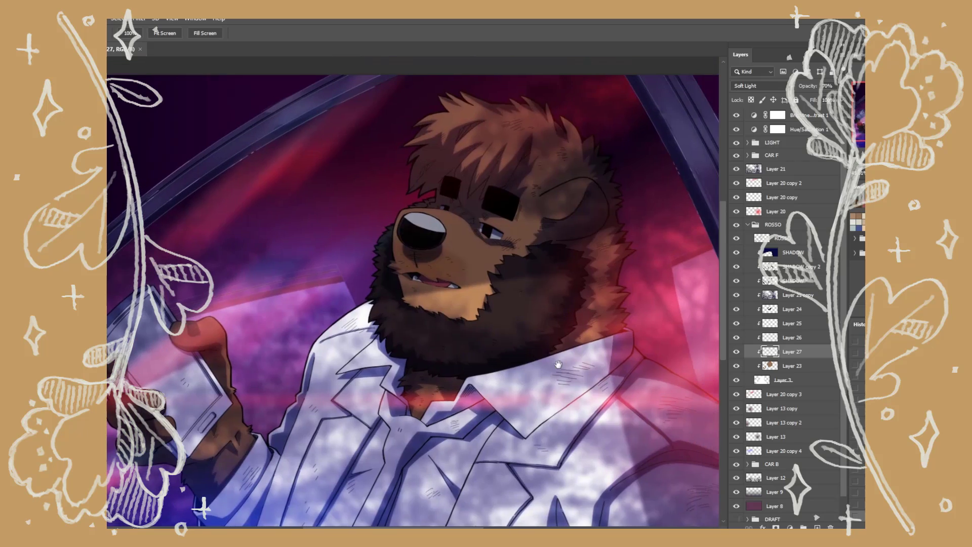
{"action": "scroll", "coordinate": [576, 340], "scroll_direction": "up", "scroll_amount": 3}
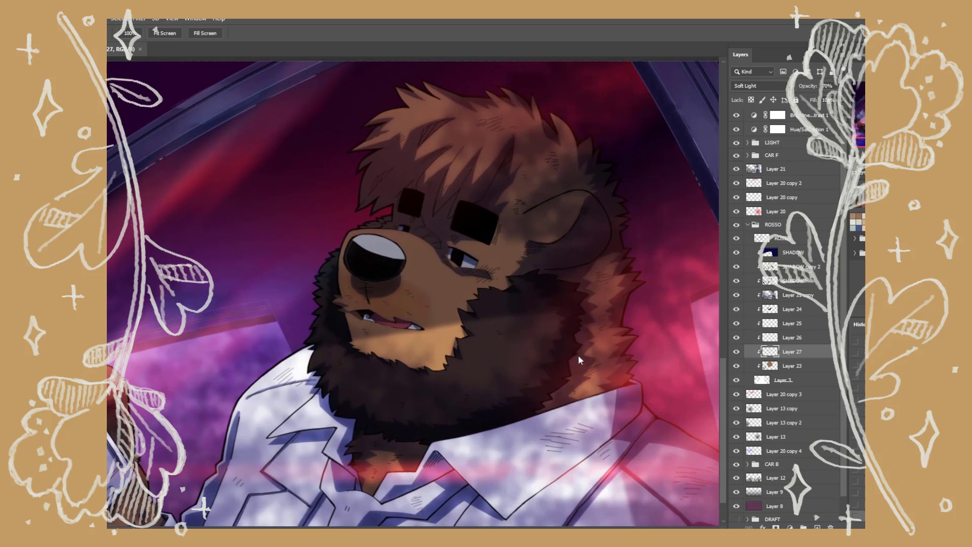
{"action": "left_click", "coordinate": [786, 240]}
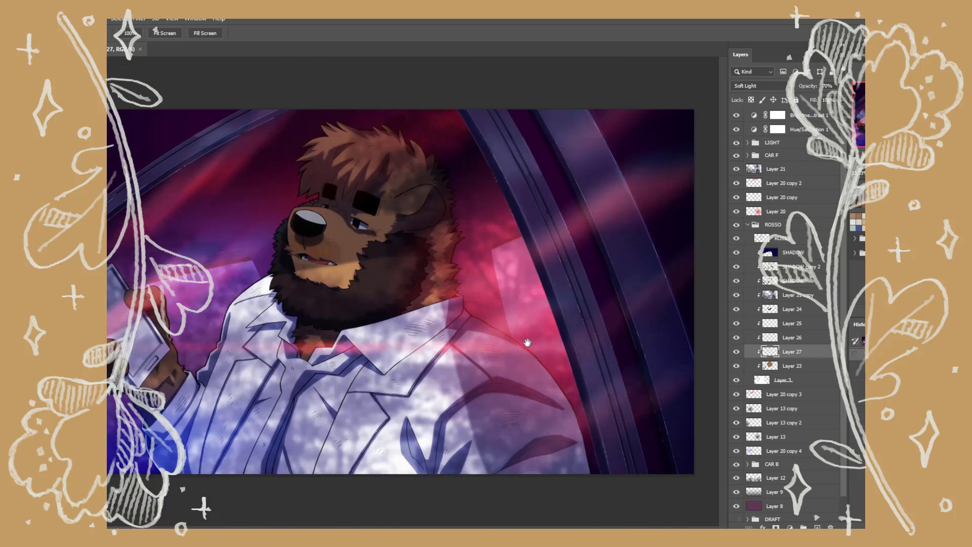
{"action": "scroll", "coordinate": [527, 343], "scroll_direction": "up", "scroll_amount": 6}
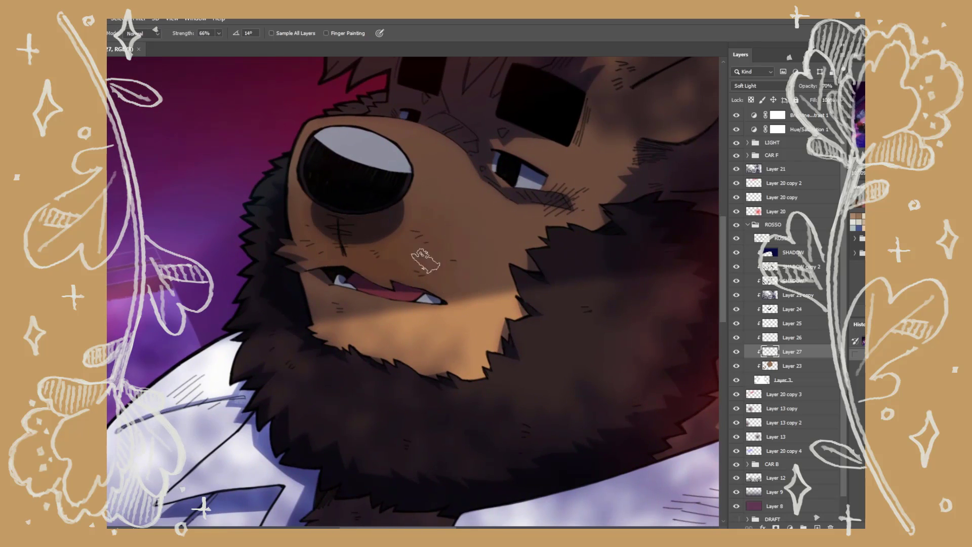
{"action": "left_click", "coordinate": [426, 260]}
{"action": "left_click", "coordinate": [523, 371]}
{"action": "key", "text": "ctrl+minus"}
{"action": "key", "text": "ctrl+0"}
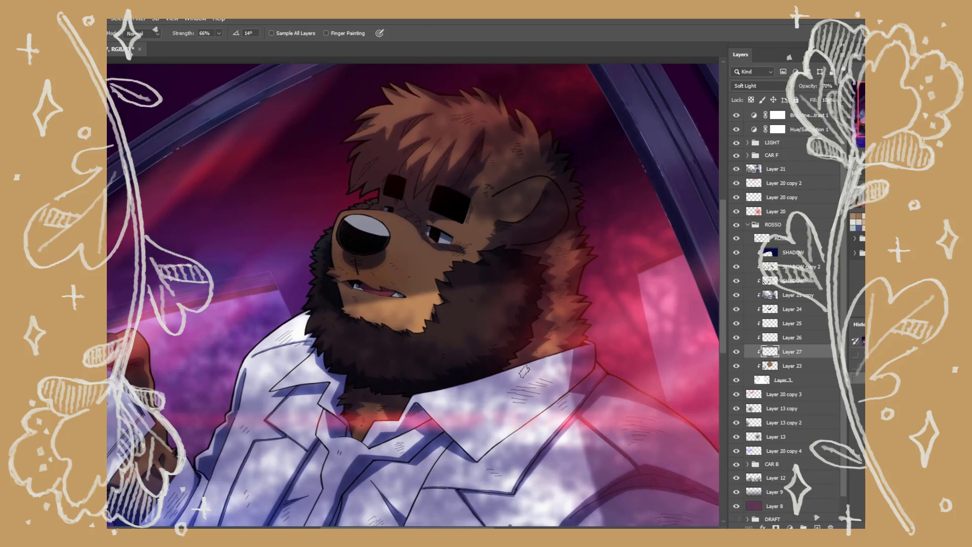
Add a clipped layer directly above the base layer, lasso the whole clothed body and fill it with near-black for the suit
{"action": "key", "text": "space"}
{"action": "left_click", "coordinate": [787, 381]}
{"action": "left_click", "coordinate": [817, 527]}
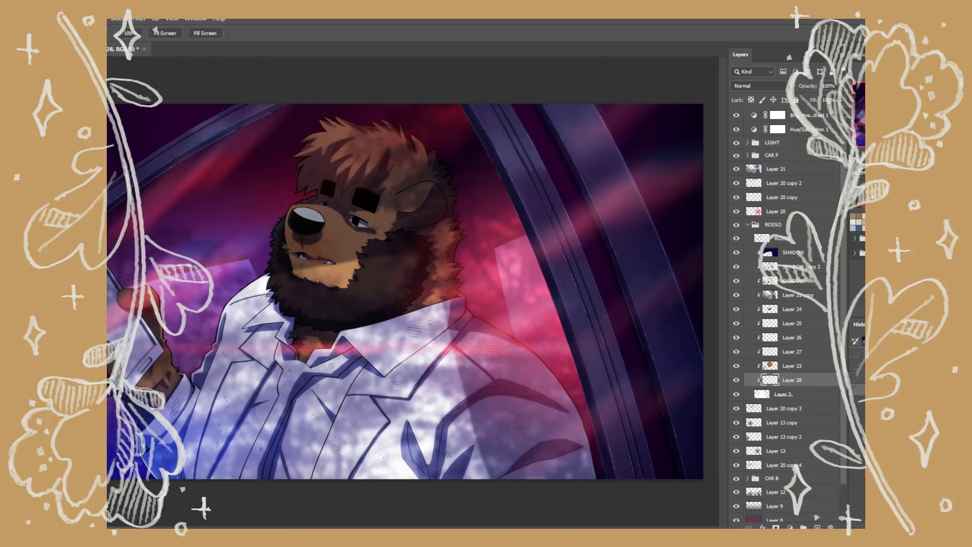
{"action": "key", "text": "l"}
{"action": "mouse_move", "coordinate": [630, 477]}
{"action": "left_mouse_down"}
{"action": "mouse_move", "coordinate": [161, 313]}
{"action": "mouse_move", "coordinate": [134, 478]}
{"action": "left_mouse_up"}
{"action": "key", "text": "g"}
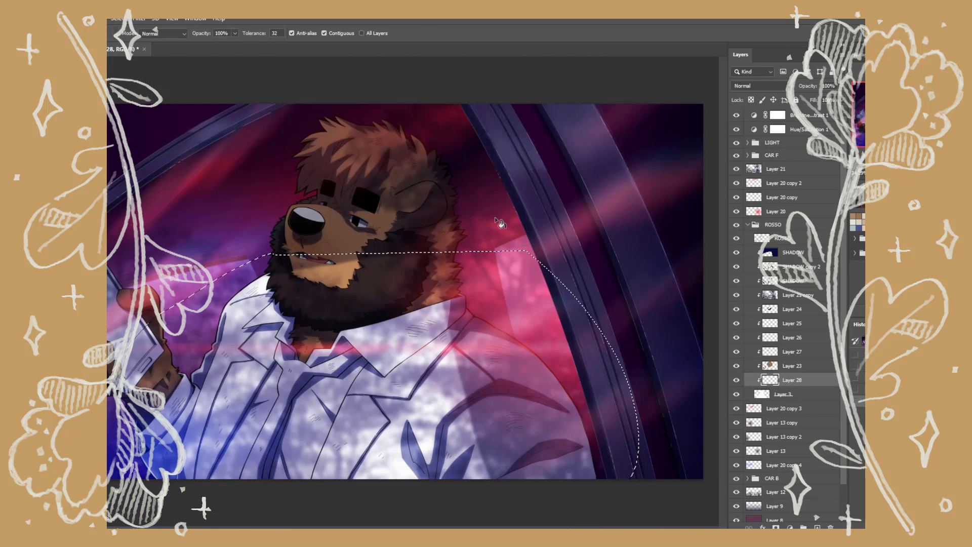
{"action": "left_click", "coordinate": [508, 434]}
{"action": "key", "text": "ctrl+d"}
Add a layer above the suit colour, then select the collar and shirt-front areas from the line art and expand the selection
{"action": "left_click", "coordinate": [817, 526]}
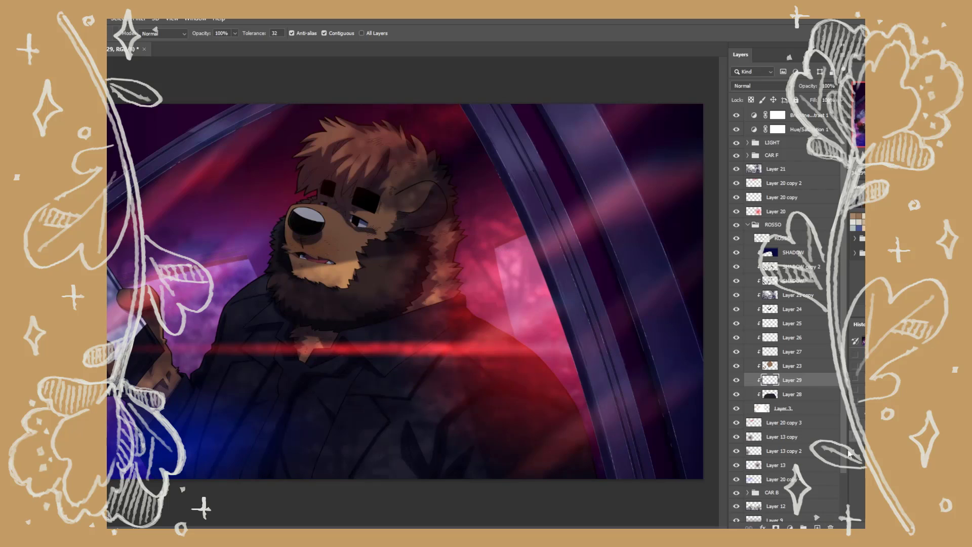
{"action": "key", "text": "w"}
{"action": "left_click", "coordinate": [783, 238]}
{"action": "left_click", "coordinate": [388, 356]}
{"action": "left_click", "coordinate": [329, 392], "text": "shift"}
{"action": "left_click", "coordinate": [319, 360], "text": "shift"}
{"action": "left_click", "coordinate": [282, 327], "text": "shift"}
{"action": "left_click", "coordinate": [269, 400], "text": "shift"}
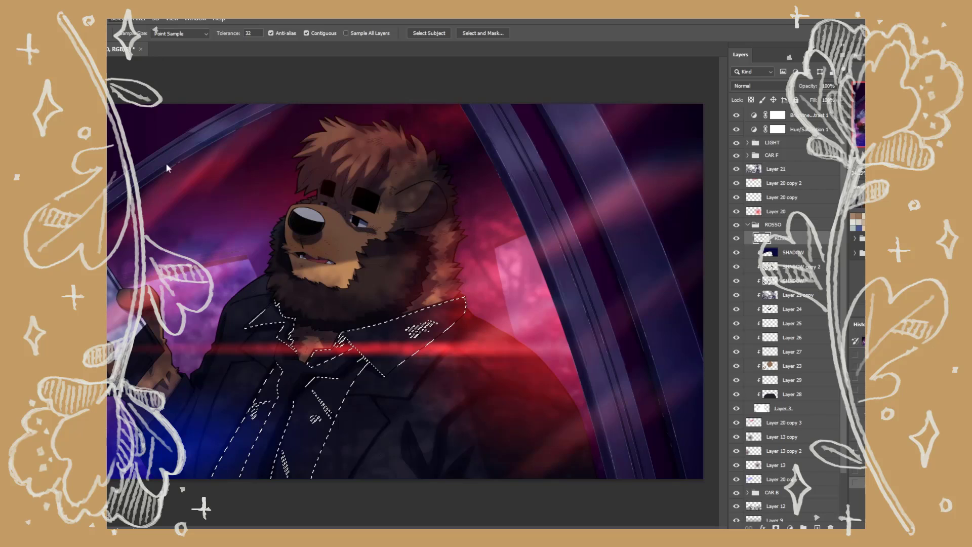
{"action": "left_click", "coordinate": [257, 182]}
{"action": "left_click", "coordinate": [541, 336]}
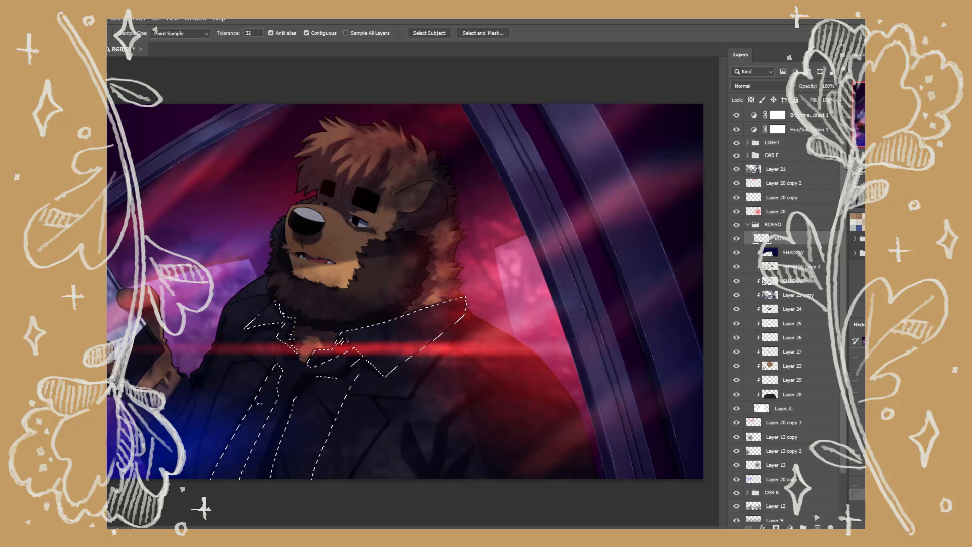
Lasso the remaining collar area under the beard into the selection, fill the shirt with light grey on Layer 29, and deselect
{"action": "key", "text": "l"}
{"action": "mouse_move", "coordinate": [464, 304]}
{"action": "left_mouse_down"}
{"action": "mouse_move", "coordinate": [278, 304]}
{"action": "mouse_move", "coordinate": [293, 350]}
{"action": "mouse_move", "coordinate": [338, 362]}
{"action": "mouse_move", "coordinate": [463, 308]}
{"action": "left_mouse_up"}
{"action": "left_click", "coordinate": [798, 380]}
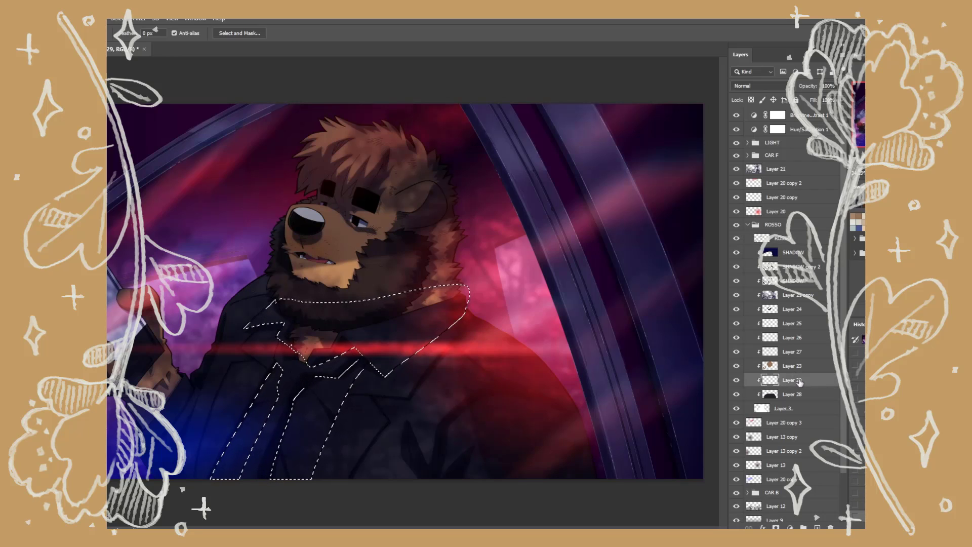
{"action": "key", "text": "g"}
{"action": "left_click", "coordinate": [334, 419]}
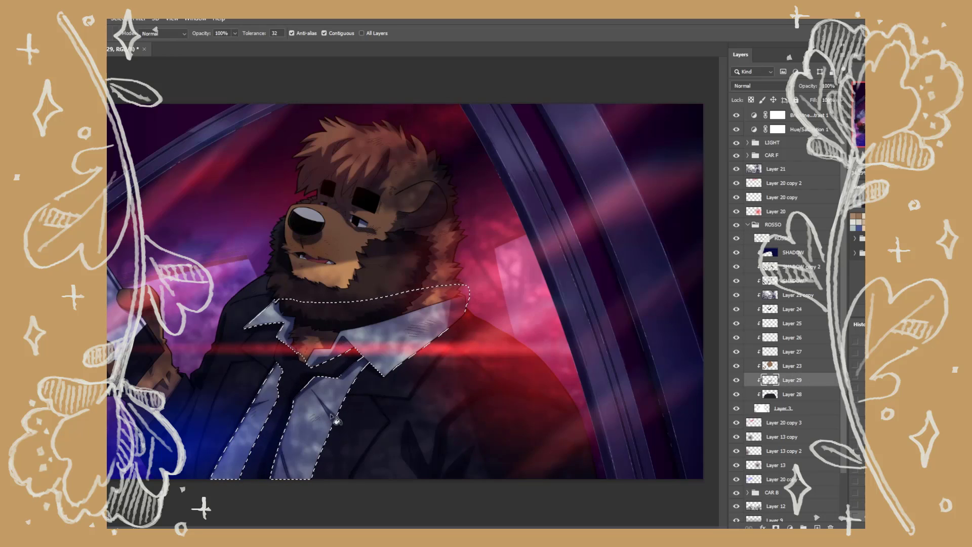
{"action": "key", "text": "ctrl+d"}
Paint the missing sliver of light grey collar between the tie and the neck fur
{"action": "key", "text": "ctrl+plus"}
{"action": "key", "text": "ctrl+plus"}
{"action": "key", "text": "ctrl+plus"}
{"action": "key", "text": "space"}
{"action": "left_click_drag", "start_coordinate": [390, 465], "coordinate": [627, 169]}
{"action": "left_click_drag", "start_coordinate": [493, 360], "coordinate": [500, 388]}
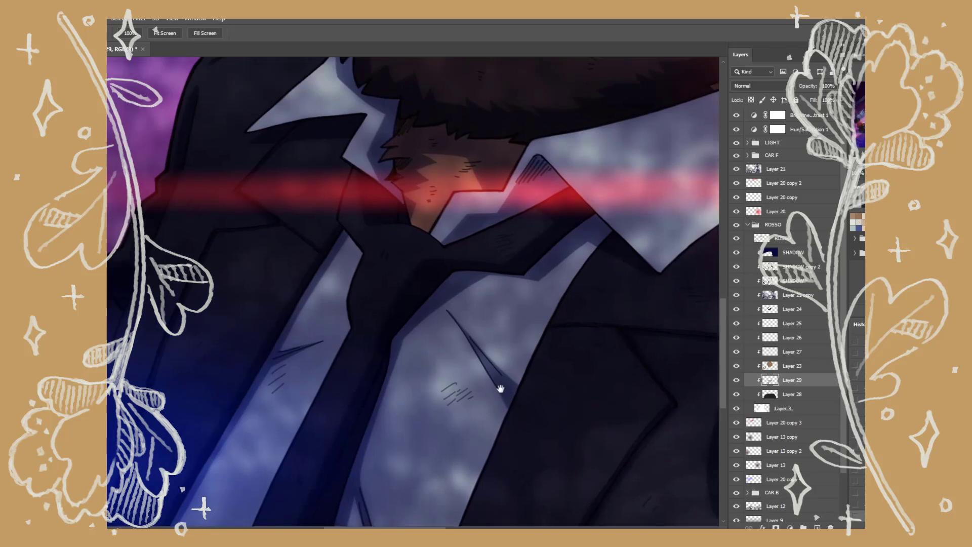
{"action": "scroll", "coordinate": [500, 389], "scroll_direction": "up", "scroll_amount": 5}
{"action": "left_click_drag", "start_coordinate": [525, 456], "coordinate": [532, 498]}
{"action": "key", "text": "b"}
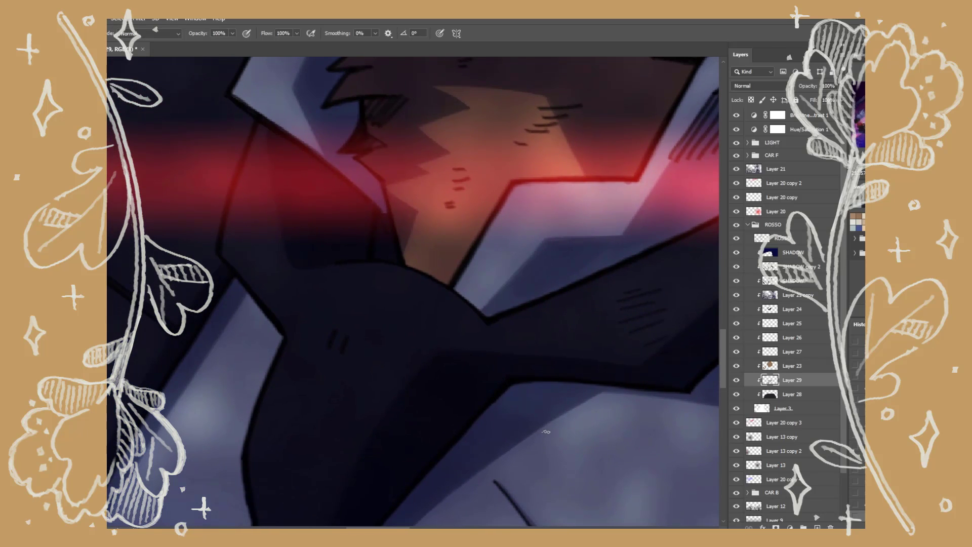
{"action": "left_click_drag", "start_coordinate": [377, 214], "coordinate": [385, 252]}
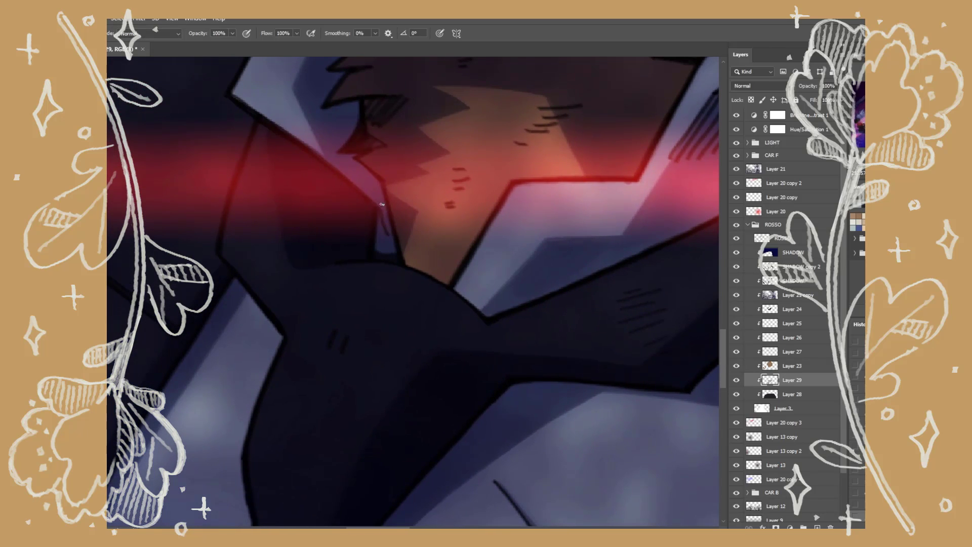
{"action": "left_click_drag", "start_coordinate": [382, 204], "coordinate": [385, 252]}
Add a clipped layer directly above the near-black suit layer and select the tie's knot and tail from the line art
{"action": "key", "text": "space"}
{"action": "left_click_drag", "start_coordinate": [636, 247], "coordinate": [629, 209]}
{"action": "scroll", "coordinate": [664, 258], "scroll_direction": "down", "scroll_amount": 8}
{"action": "left_click_drag", "start_coordinate": [663, 258], "coordinate": [469, 397]}
{"action": "left_click", "coordinate": [814, 394]}
{"action": "key", "text": "ctrl+shift+alt+n"}
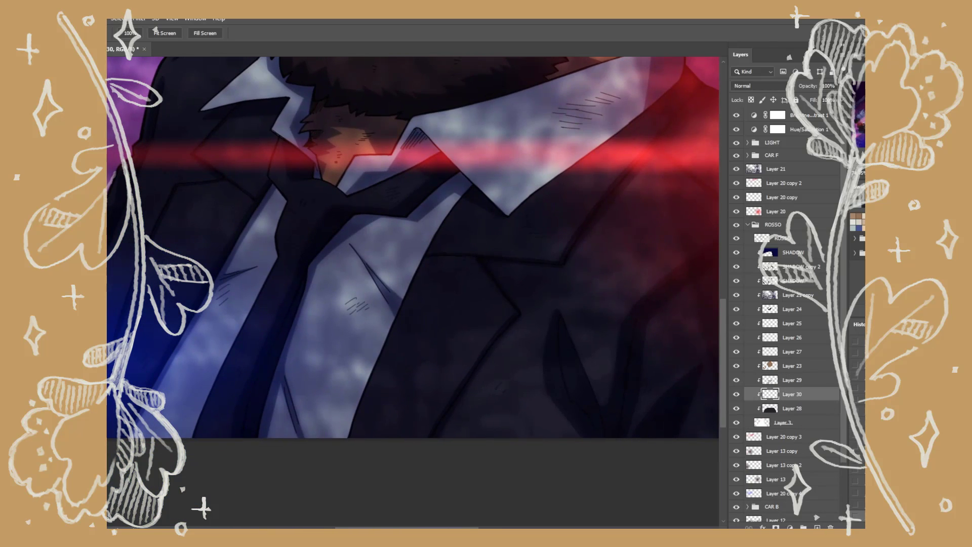
{"action": "key", "text": "i"}
{"action": "key", "text": "space"}
{"action": "left_click_drag", "start_coordinate": [366, 340], "coordinate": [430, 334]}
{"action": "key", "text": "w"}
{"action": "left_click", "coordinate": [792, 238]}
{"action": "left_click", "coordinate": [430, 198]}
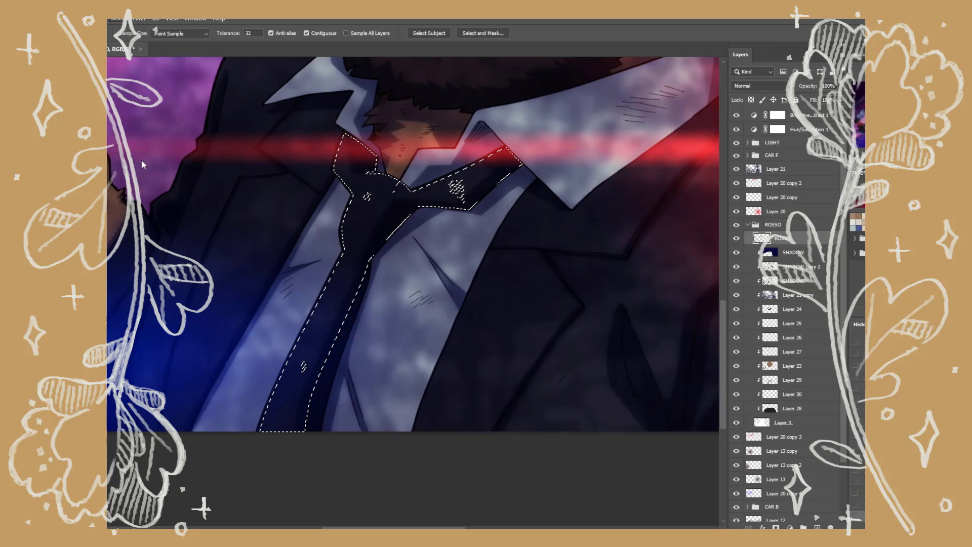
Lasso loosely around the whole tie, fill it with dark red on Layer 30, and deselect
{"action": "key", "text": "l"}
{"action": "mouse_move", "coordinate": [345, 133]}
{"action": "left_mouse_down"}
{"action": "mouse_move", "coordinate": [525, 145]}
{"action": "mouse_move", "coordinate": [438, 267]}
{"action": "mouse_move", "coordinate": [251, 444]}
{"action": "mouse_move", "coordinate": [336, 167]}
{"action": "left_mouse_up"}
{"action": "left_click", "coordinate": [796, 393]}
{"action": "key", "text": "g"}
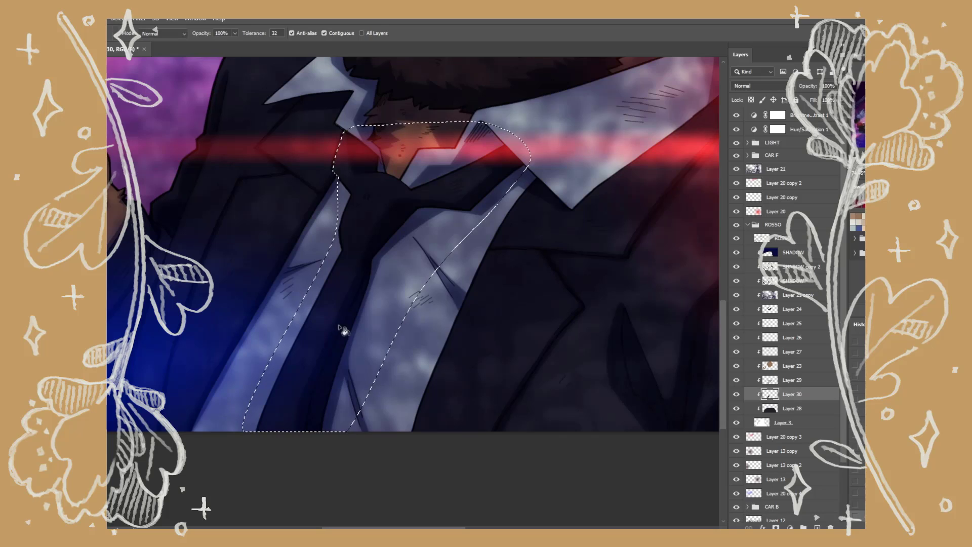
{"action": "left_click", "coordinate": [343, 329]}
{"action": "key", "text": "ctrl+d"}
{"action": "key", "text": "ctrl+minus"}
{"action": "key", "text": "ctrl+minus"}
{"action": "scroll", "coordinate": [551, 341], "scroll_direction": "down", "scroll_amount": 3}
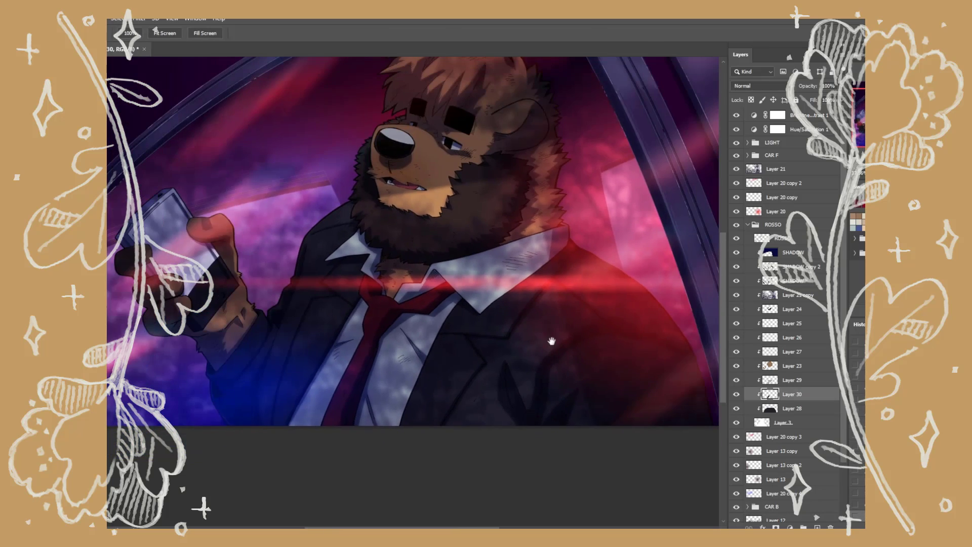
{"action": "left_click_drag", "start_coordinate": [551, 340], "coordinate": [544, 377]}
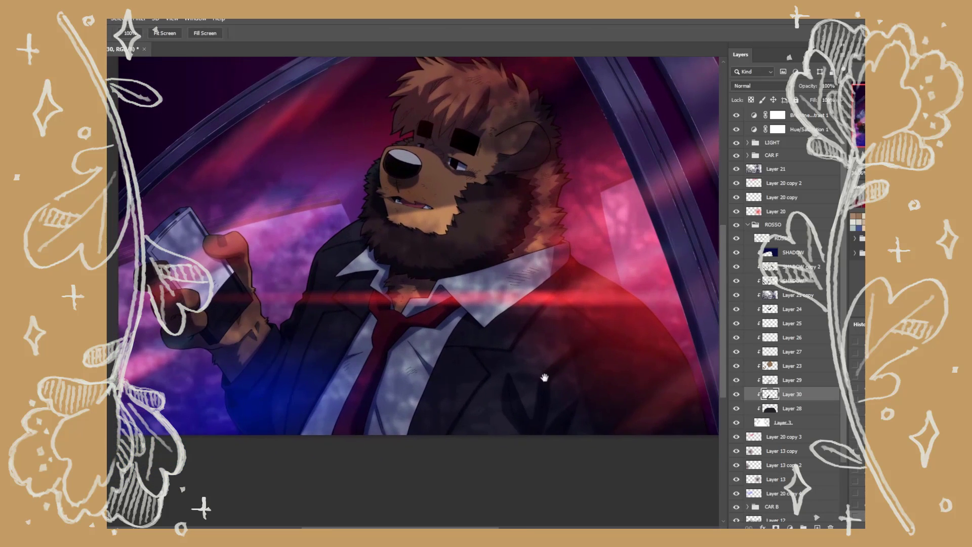
Add a clipped layer above Layer 28, lasso around the phone and gripping hand, fill it with near-black, and deselect
{"action": "left_click", "coordinate": [792, 408]}
{"action": "key", "text": "ctrl+shift+alt+n"}
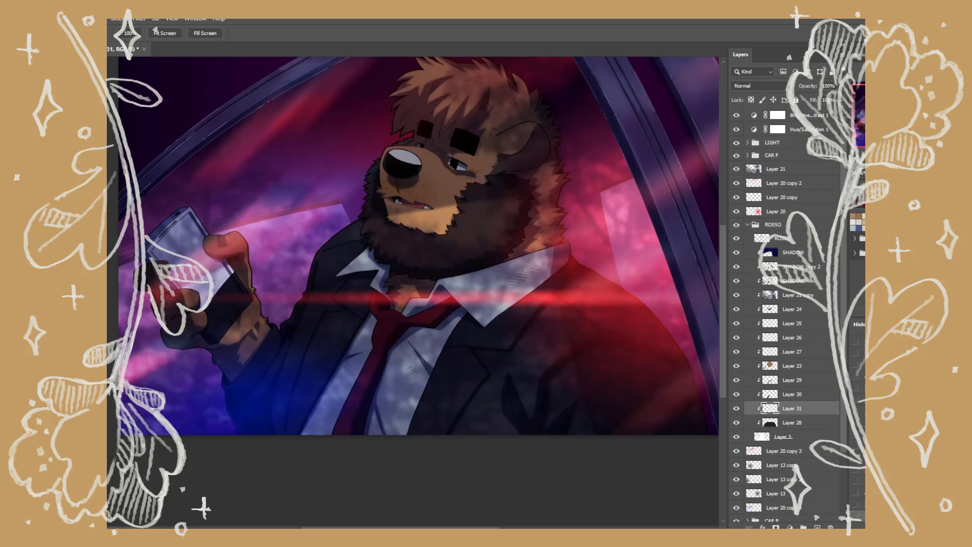
{"action": "scroll", "coordinate": [381, 324], "scroll_direction": "up", "scroll_amount": 4}
{"action": "left_click_drag", "start_coordinate": [381, 360], "coordinate": [623, 362]}
{"action": "key", "text": "l"}
{"action": "mouse_move", "coordinate": [324, 129]}
{"action": "left_mouse_down"}
{"action": "mouse_move", "coordinate": [276, 375]}
{"action": "mouse_move", "coordinate": [398, 170]}
{"action": "left_mouse_up"}
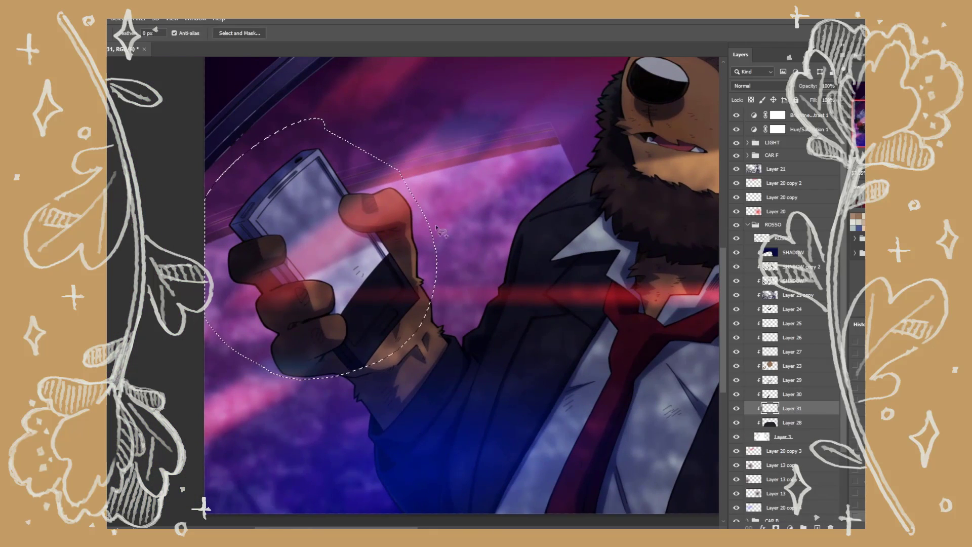
{"action": "key", "text": "g"}
{"action": "left_click", "coordinate": [372, 303]}
{"action": "key", "text": "ctrl+d"}
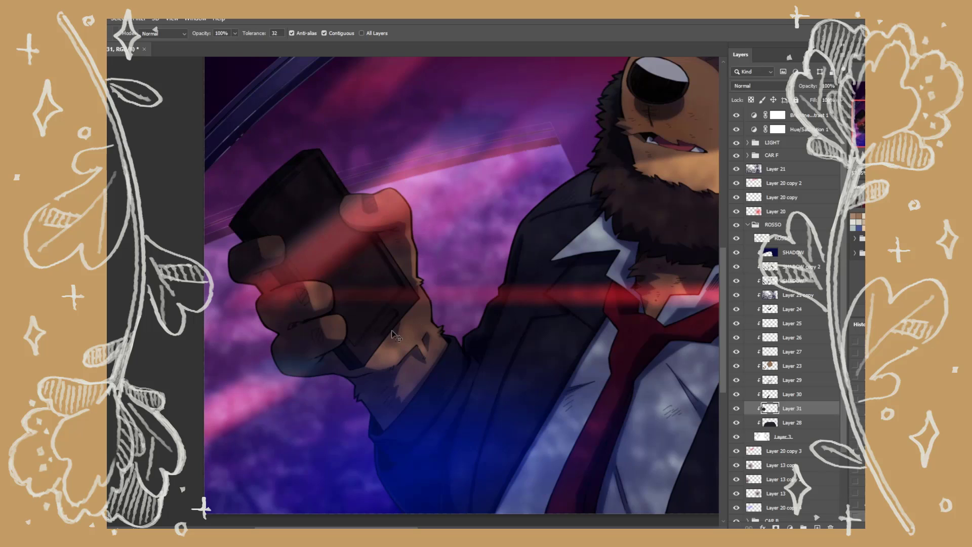
{"action": "left_click_drag", "start_coordinate": [589, 278], "coordinate": [397, 258]}
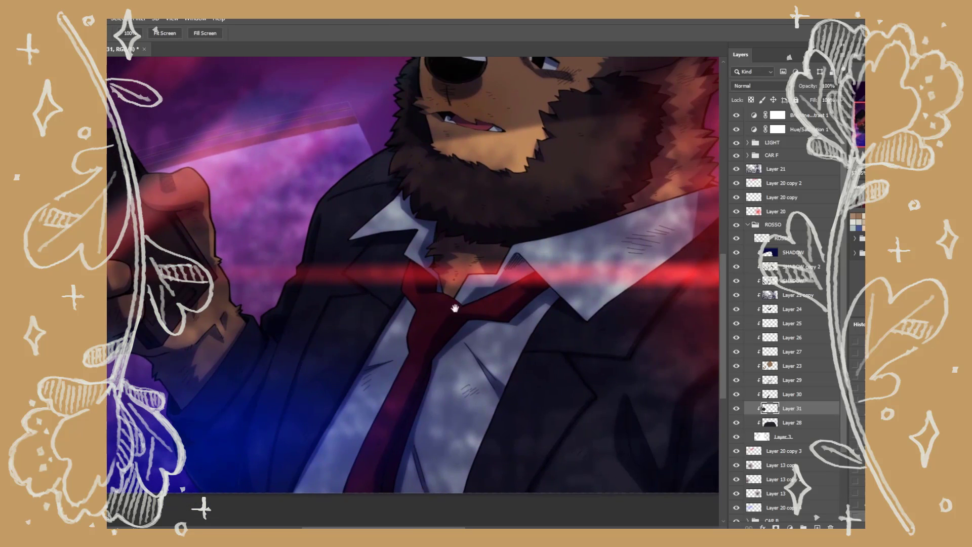
{"action": "left_click_drag", "start_coordinate": [633, 238], "coordinate": [598, 241]}
{"action": "left_click_drag", "start_coordinate": [493, 278], "coordinate": [550, 299]}
{"action": "left_click_drag", "start_coordinate": [304, 299], "coordinate": [564, 347]}
{"action": "left_click", "coordinate": [771, 240]}
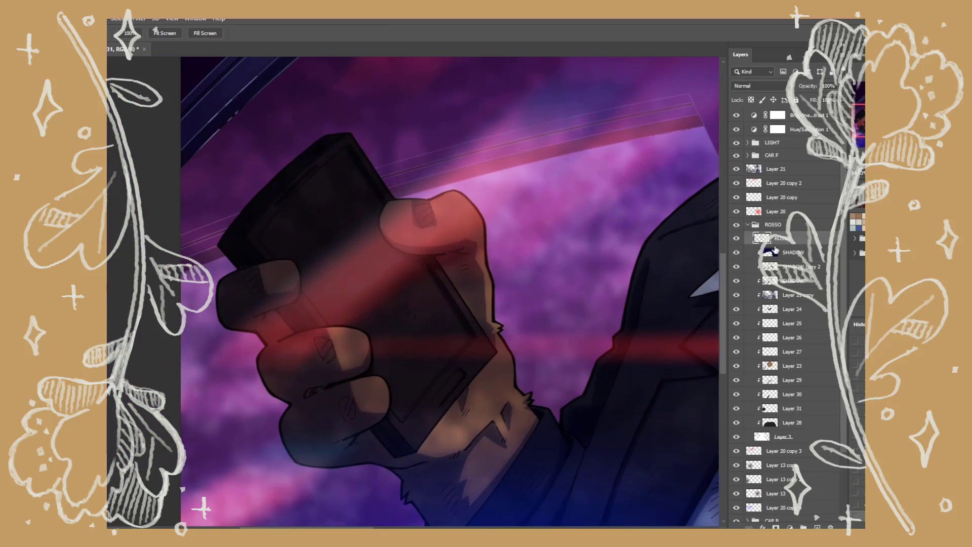
{"action": "key", "text": "w"}
{"action": "left_click", "coordinate": [436, 304]}
{"action": "key", "text": "ctrl+d"}
Outline the phone's screen with a straight-edged lasso selection that runs behind the fingers along the inner frame
{"action": "scroll", "coordinate": [461, 391], "scroll_direction": "up", "scroll_amount": 4}
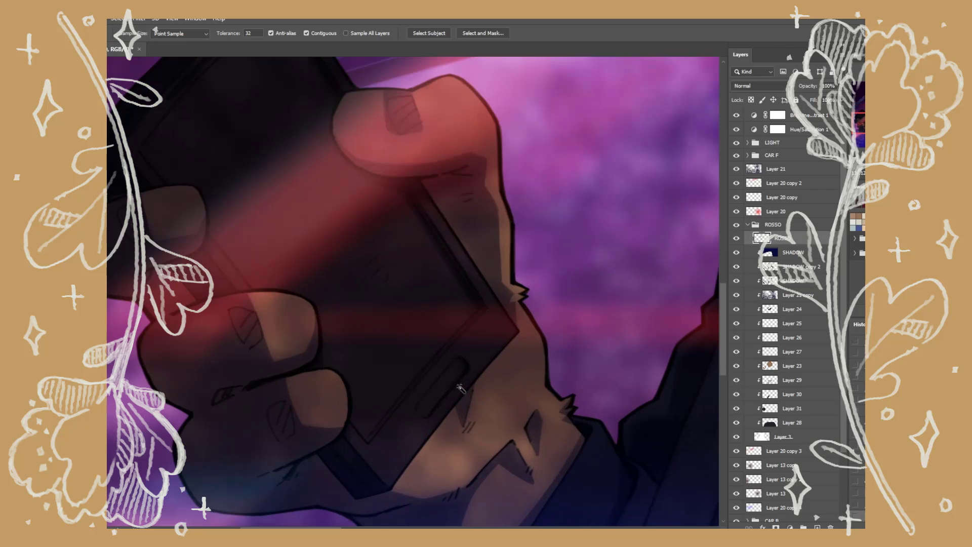
{"action": "left_click_drag", "start_coordinate": [366, 290], "coordinate": [462, 416]}
{"action": "key", "text": "l"}
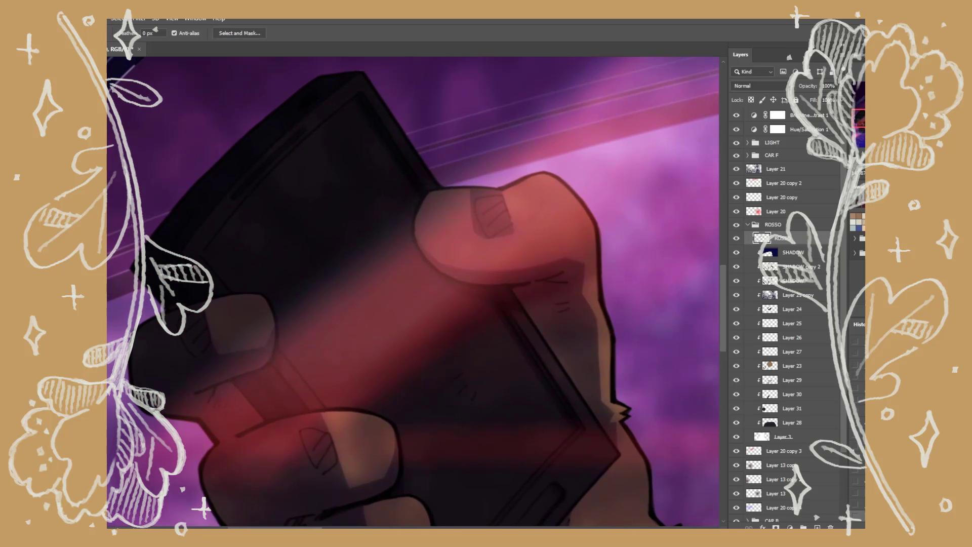
{"action": "mouse_move", "coordinate": [354, 98]}
{"action": "left_mouse_down"}
{"action": "mouse_move", "coordinate": [256, 185]}
{"action": "mouse_move", "coordinate": [202, 257]}
{"action": "left_mouse_up"}
{"action": "left_click", "coordinate": [200, 255]}
{"action": "left_click", "coordinate": [262, 323]}
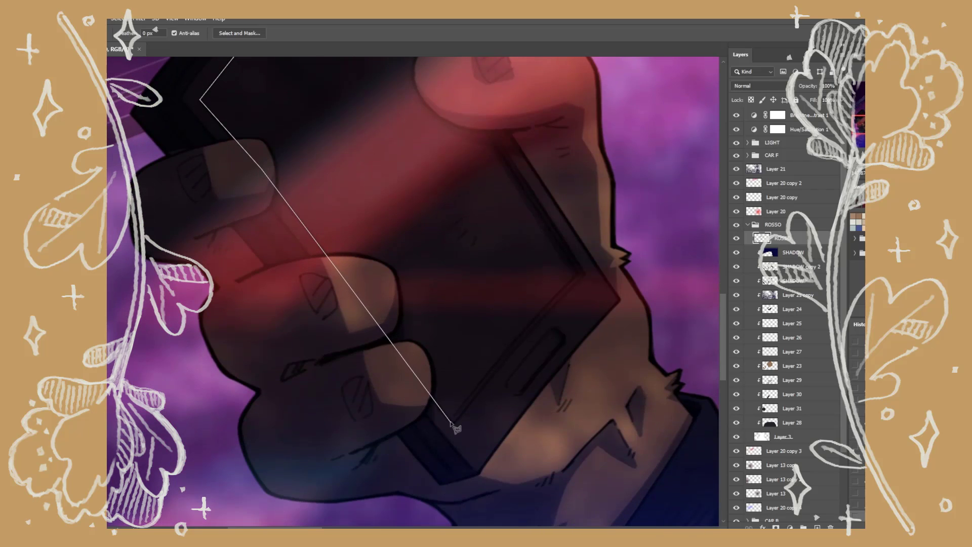
{"action": "mouse_move", "coordinate": [452, 425]}
{"action": "left_mouse_down"}
{"action": "mouse_move", "coordinate": [577, 284]}
{"action": "mouse_move", "coordinate": [499, 368]}
{"action": "mouse_move", "coordinate": [571, 284]}
{"action": "mouse_move", "coordinate": [441, 73]}
{"action": "mouse_move", "coordinate": [400, 58]}
{"action": "mouse_move", "coordinate": [364, 278]}
{"action": "mouse_move", "coordinate": [354, 276]}
{"action": "left_mouse_up"}
{"action": "left_click", "coordinate": [356, 276]}
Add a clipped layer above the phone's base colour, fill the screen selection with greyish blue, and deselect
{"action": "scroll", "coordinate": [356, 276], "scroll_direction": "down", "scroll_amount": 4}
{"action": "left_click_drag", "start_coordinate": [723, 237], "coordinate": [722, 296]}
{"action": "left_click", "coordinate": [797, 408]}
{"action": "left_click", "coordinate": [817, 527]}
{"action": "key", "text": "g"}
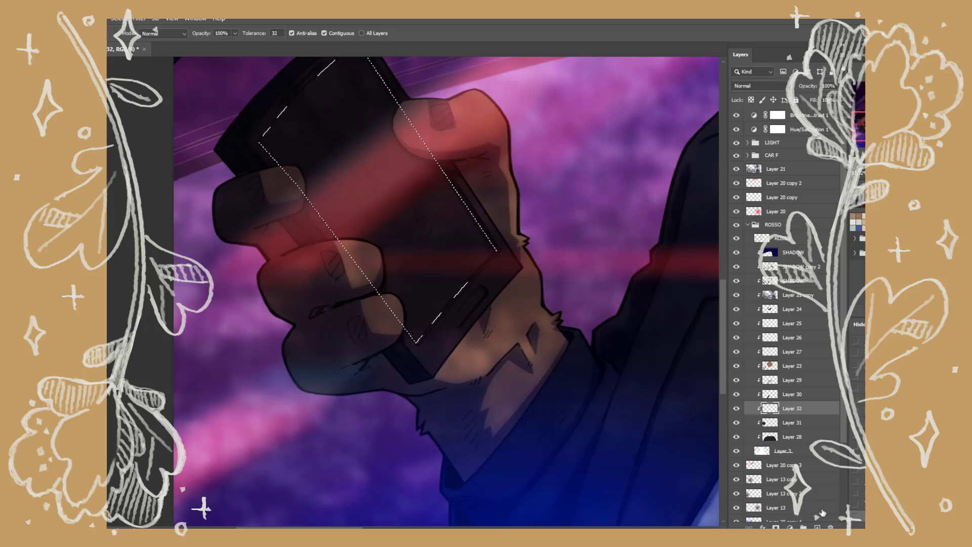
{"action": "left_click", "coordinate": [442, 281]}
{"action": "left_click", "coordinate": [367, 242]}
{"action": "key", "text": "ctrl+d"}
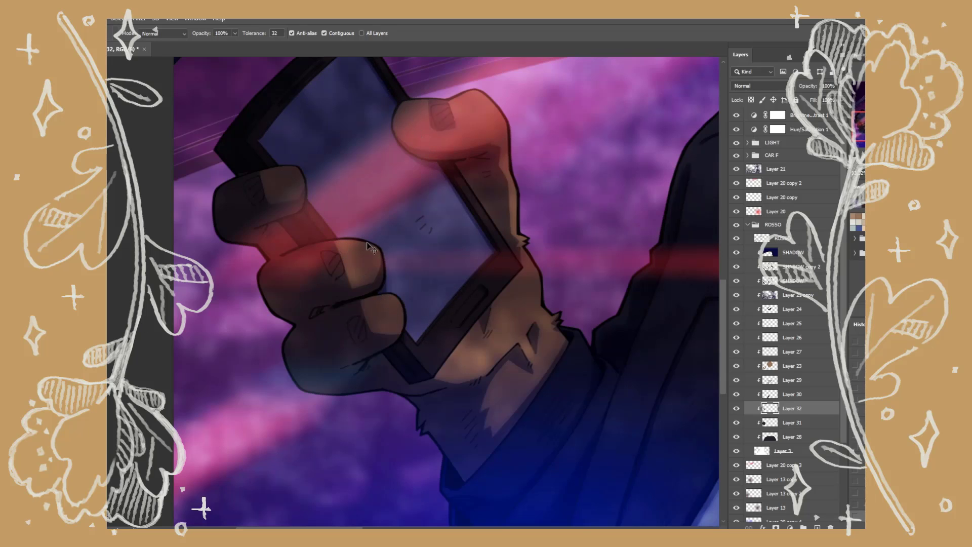
Lower the opacity of the phone screen colour on Layer 32 to 62%
{"action": "key", "text": "ctrl+minus"}
{"action": "key", "text": "ctrl+minus"}
{"action": "key", "text": "h"}
{"action": "left_click_drag", "start_coordinate": [525, 252], "coordinate": [421, 346]}
{"action": "key", "text": "8"}
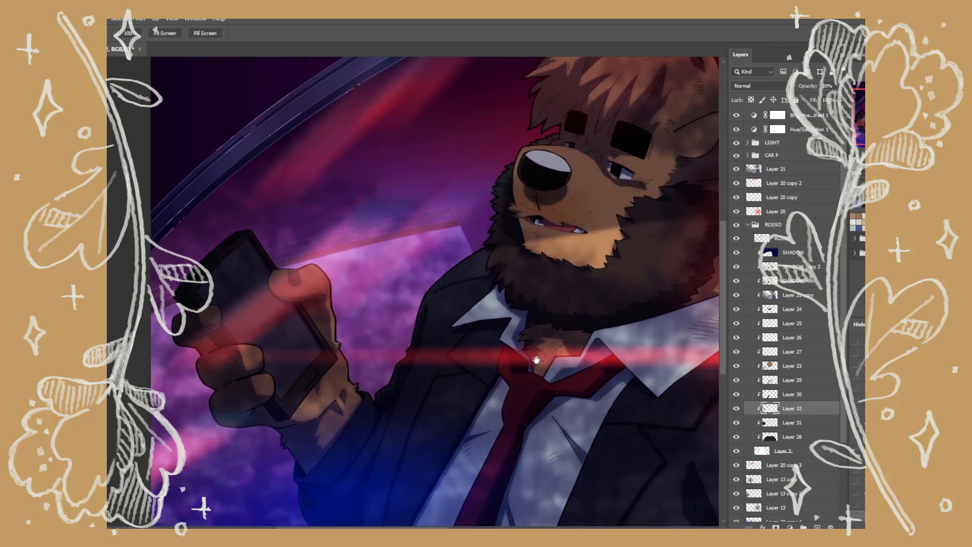
{"action": "scroll", "coordinate": [551, 380], "scroll_direction": "down", "scroll_amount": 2}
{"action": "left_click_drag", "start_coordinate": [552, 380], "coordinate": [488, 320]}
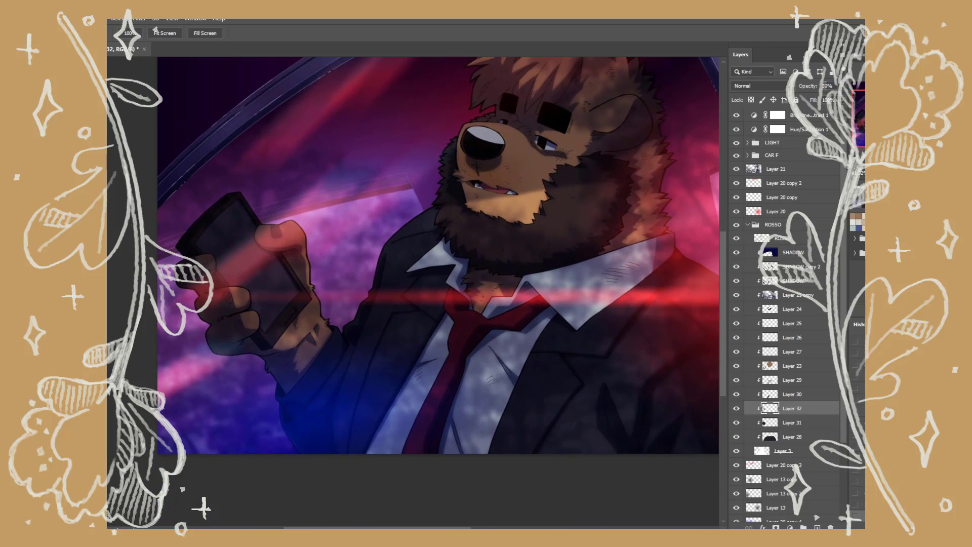
{"action": "key", "text": "6"}
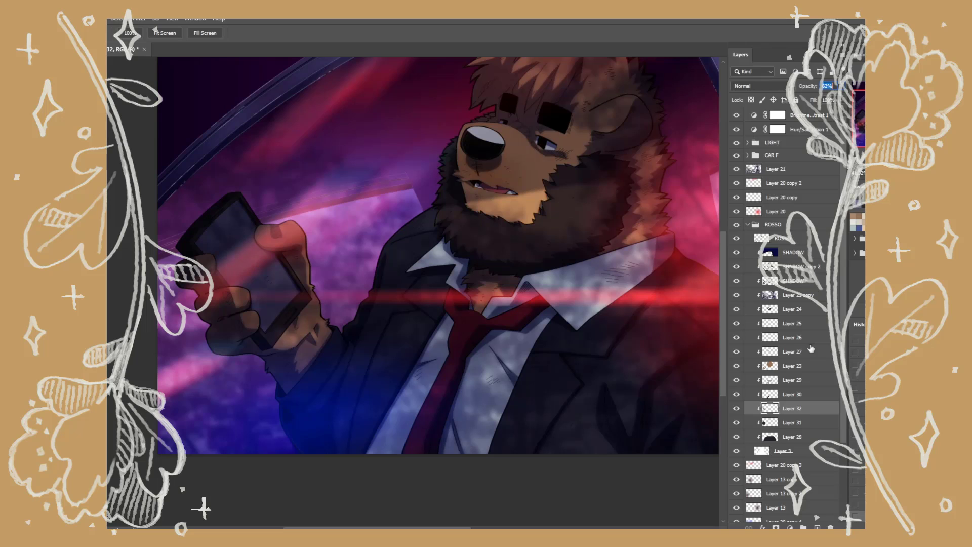
Brush a light grey outline along the edges of the shirt cuff at the raised wrist on Layer 29
{"action": "left_click", "coordinate": [797, 381]}
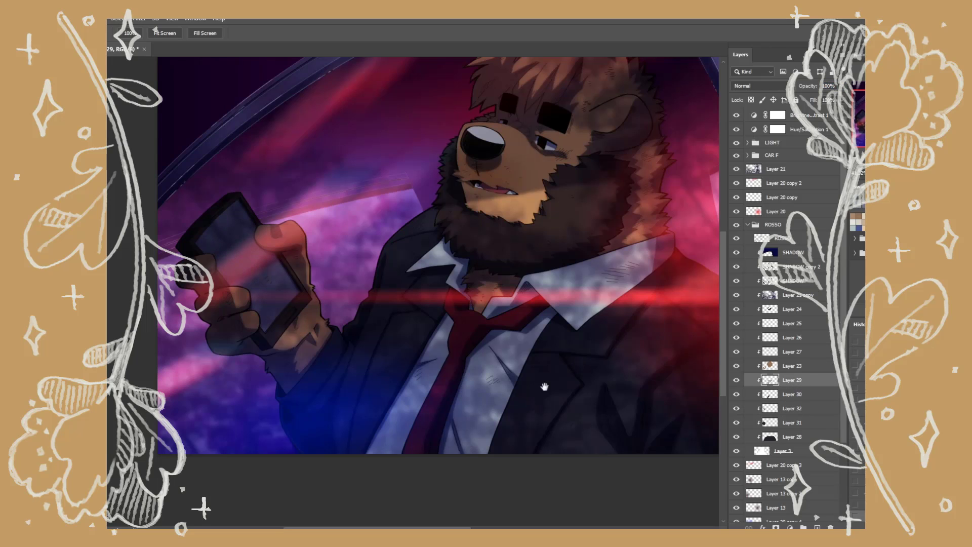
{"action": "scroll", "coordinate": [523, 365], "scroll_direction": "up", "scroll_amount": 3}
{"action": "left_click_drag", "start_coordinate": [488, 442], "coordinate": [614, 402]}
{"action": "scroll", "coordinate": [633, 433], "scroll_direction": "up", "scroll_amount": 2}
{"action": "left_click_drag", "start_coordinate": [435, 320], "coordinate": [570, 408]}
{"action": "scroll", "coordinate": [521, 388], "scroll_direction": "up", "scroll_amount": 2}
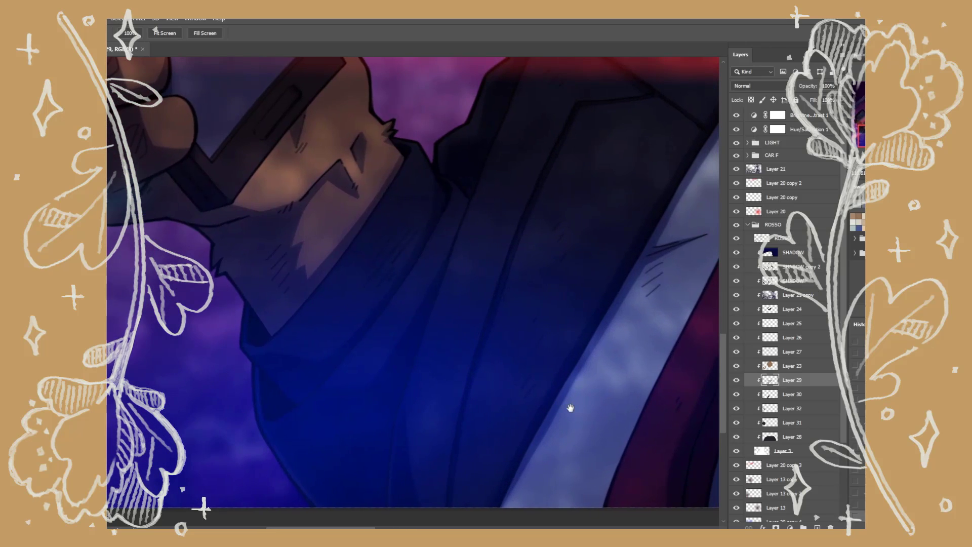
{"action": "key", "text": "b"}
{"action": "mouse_move", "coordinate": [412, 177]}
{"action": "left_mouse_down"}
{"action": "mouse_move", "coordinate": [420, 151]}
{"action": "mouse_move", "coordinate": [433, 179]}
{"action": "left_mouse_up"}
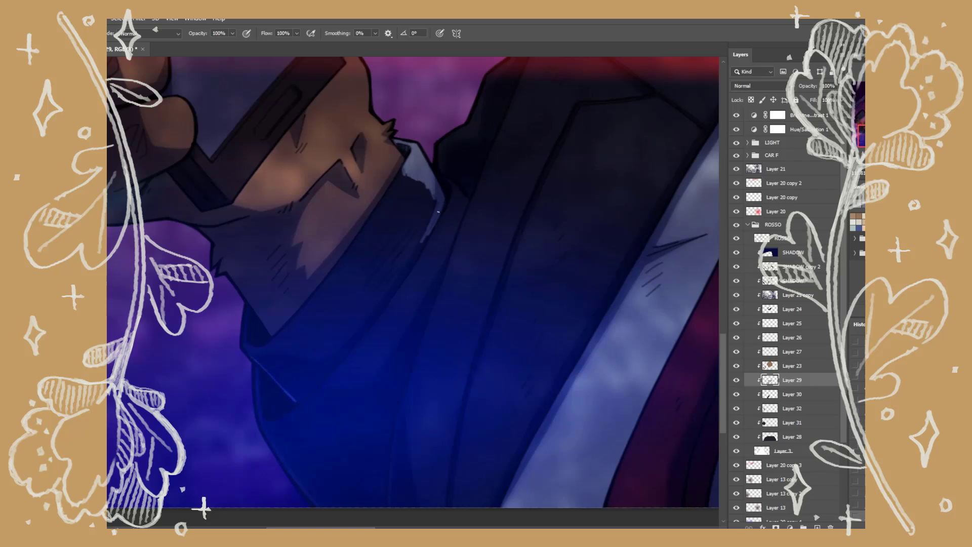
{"action": "left_click_drag", "start_coordinate": [439, 211], "coordinate": [391, 292]}
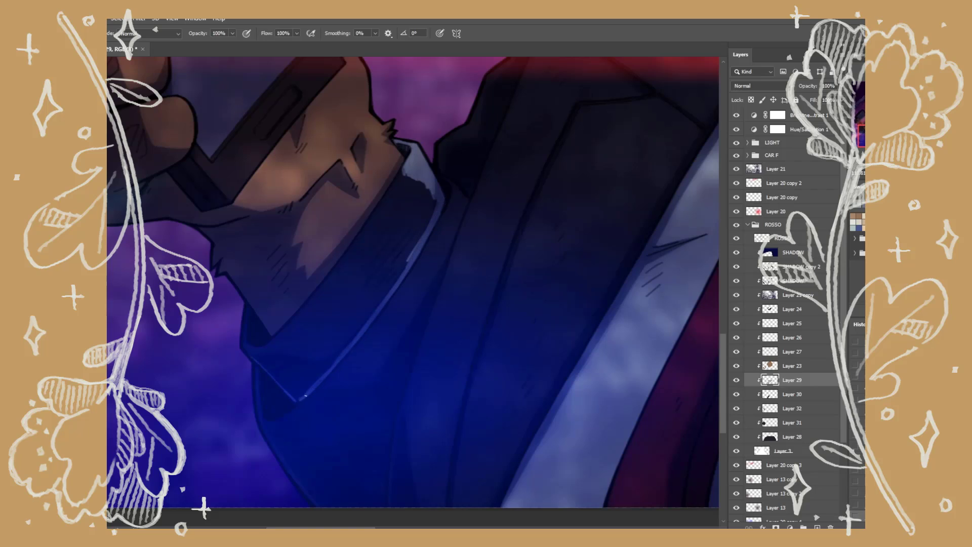
Fill the outlined shirt cuff with light grey and clean up its edges with the Eraser
{"action": "key", "text": "g"}
{"action": "left_click", "coordinate": [392, 250]}
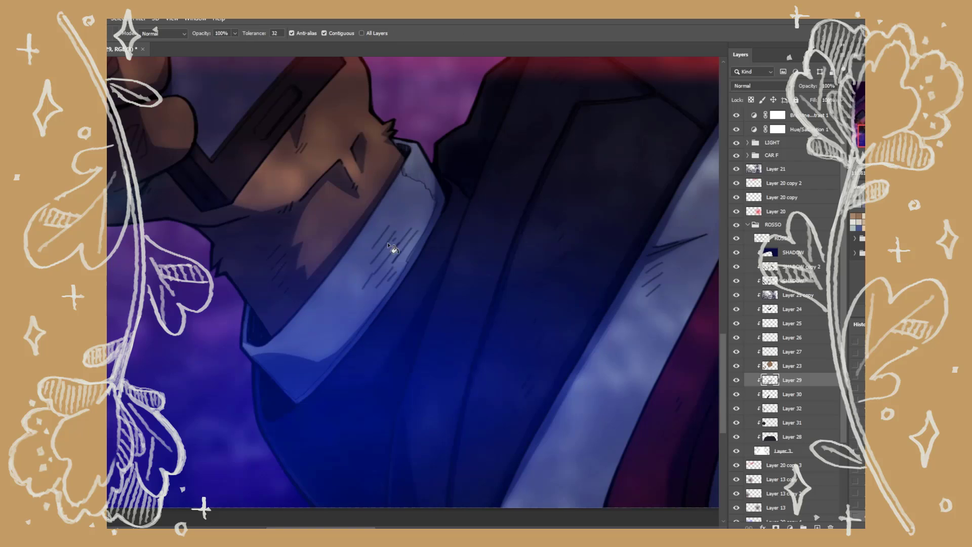
{"action": "key", "text": "e"}
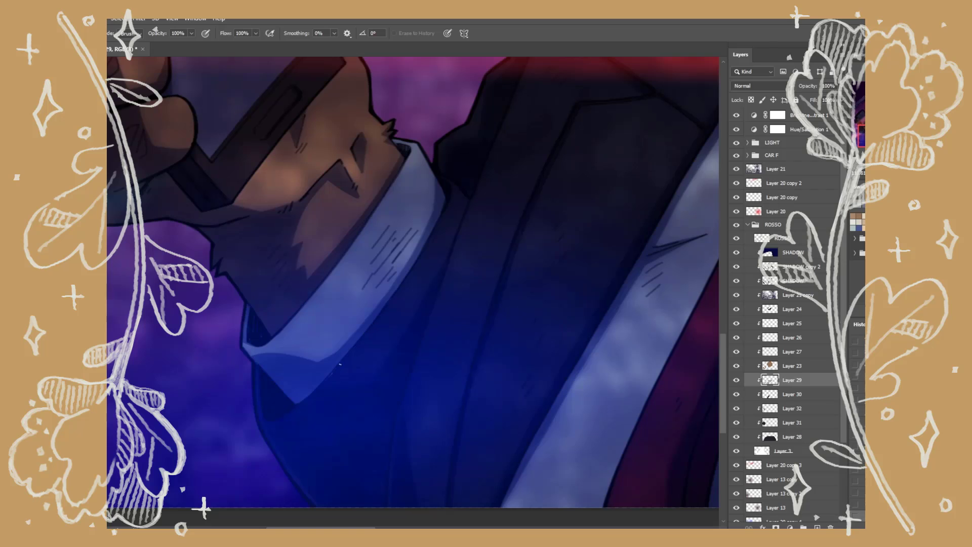
{"action": "scroll", "coordinate": [531, 179], "scroll_direction": "down", "scroll_amount": 10}
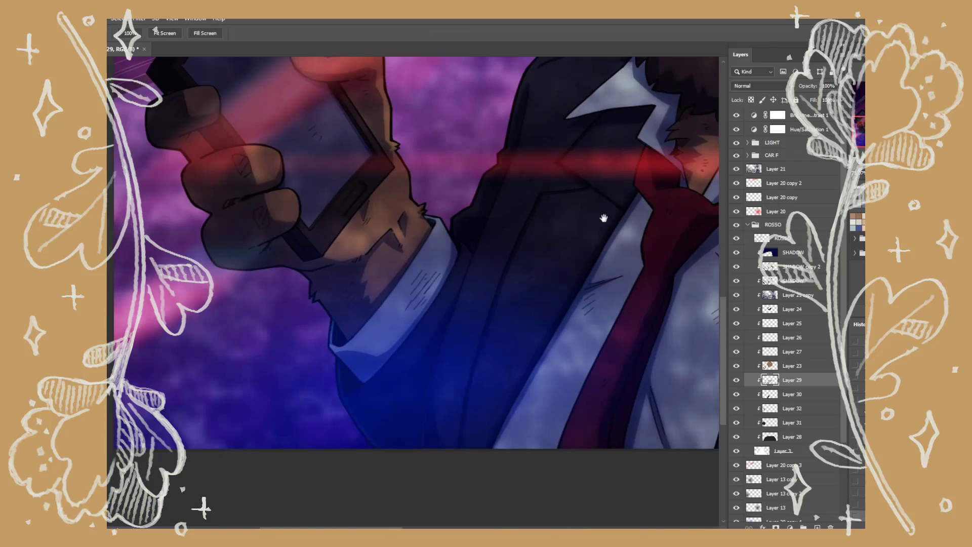
{"action": "scroll", "coordinate": [510, 271], "scroll_direction": "up", "scroll_amount": 2}
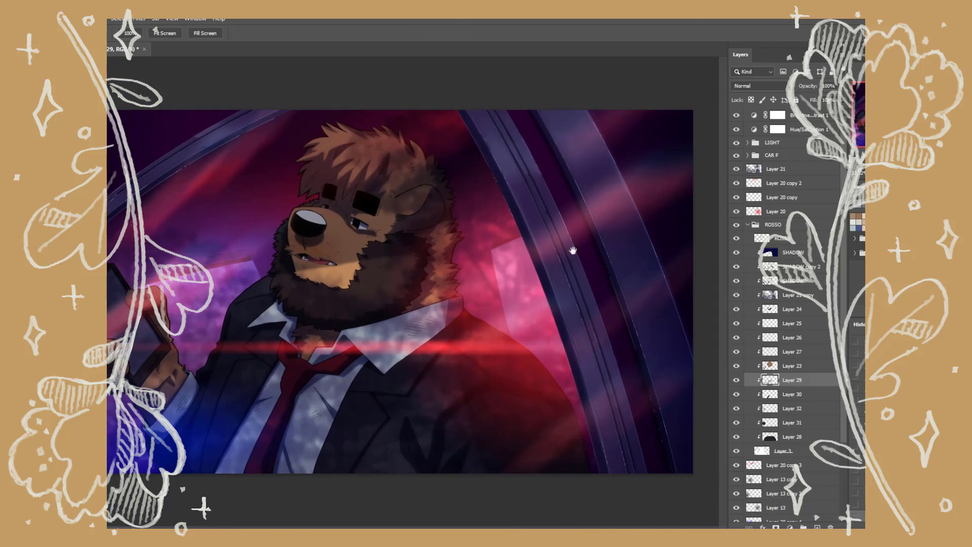
Add a clipped Overlay layer above Layer 24 and brush warm light tones over the suit, head fur, face and hand
{"action": "left_click", "coordinate": [793, 312]}
{"action": "left_click", "coordinate": [817, 527]}
{"action": "key", "text": "shift+alt+o"}
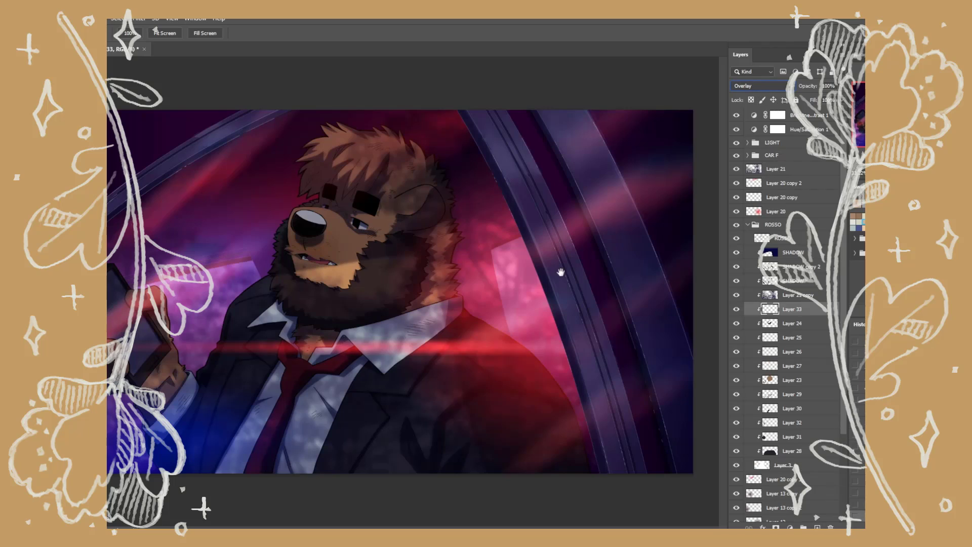
{"action": "key", "text": "b"}
{"action": "left_click_drag", "start_coordinate": [369, 398], "coordinate": [424, 442]}
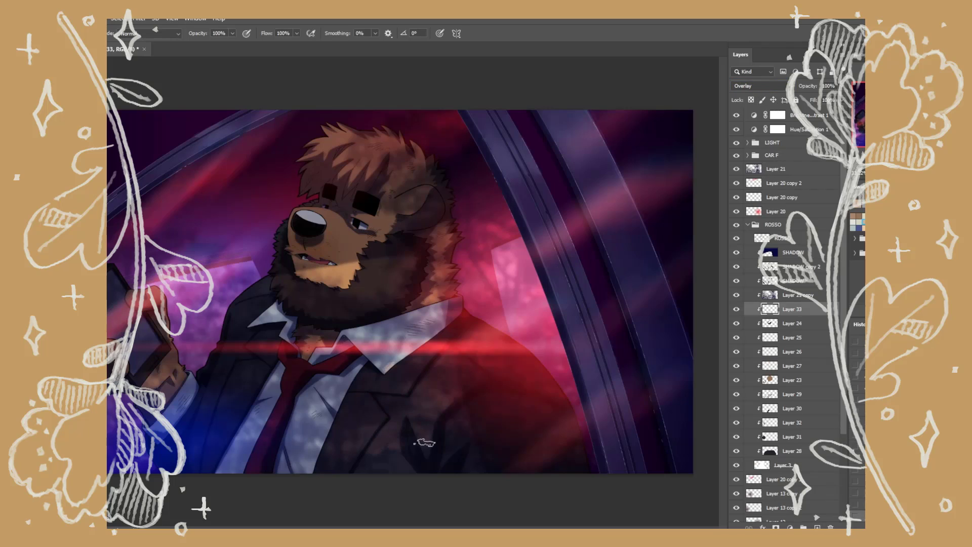
{"action": "mouse_move", "coordinate": [344, 127]}
{"action": "left_mouse_down"}
{"action": "mouse_move", "coordinate": [420, 160]}
{"action": "mouse_move", "coordinate": [320, 239]}
{"action": "mouse_move", "coordinate": [371, 236]}
{"action": "mouse_move", "coordinate": [422, 282]}
{"action": "mouse_move", "coordinate": [304, 299]}
{"action": "mouse_move", "coordinate": [307, 340]}
{"action": "mouse_move", "coordinate": [255, 332]}
{"action": "mouse_move", "coordinate": [251, 400]}
{"action": "mouse_move", "coordinate": [270, 372]}
{"action": "mouse_move", "coordinate": [426, 329]}
{"action": "left_mouse_up"}
{"action": "mouse_move", "coordinate": [240, 366]}
{"action": "left_mouse_down"}
{"action": "mouse_move", "coordinate": [199, 438]}
{"action": "mouse_move", "coordinate": [116, 303]}
{"action": "mouse_move", "coordinate": [178, 330]}
{"action": "mouse_move", "coordinate": [132, 446]}
{"action": "left_mouse_up"}
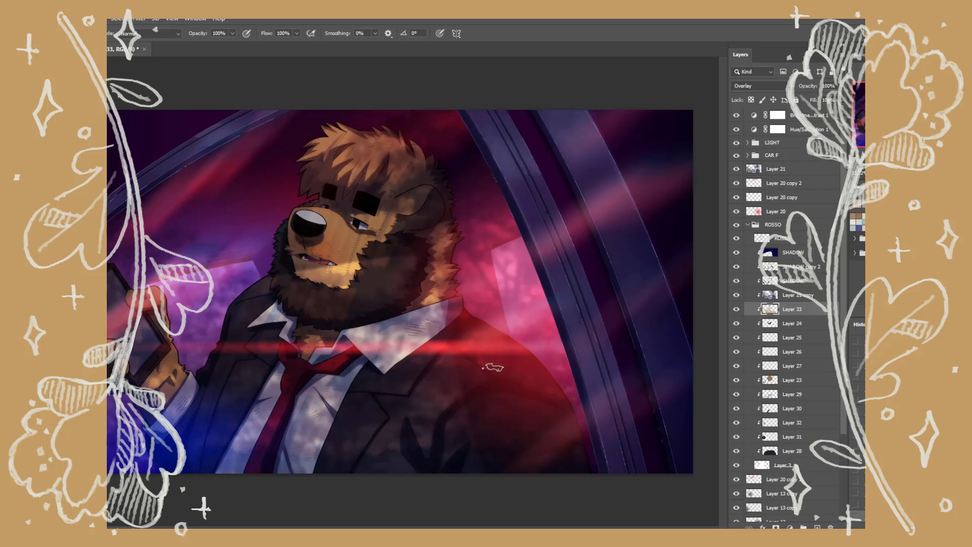
Blend the overlay strokes on the fur and clothing with the Smudge tool at 66% strength
{"action": "key", "text": "r"}
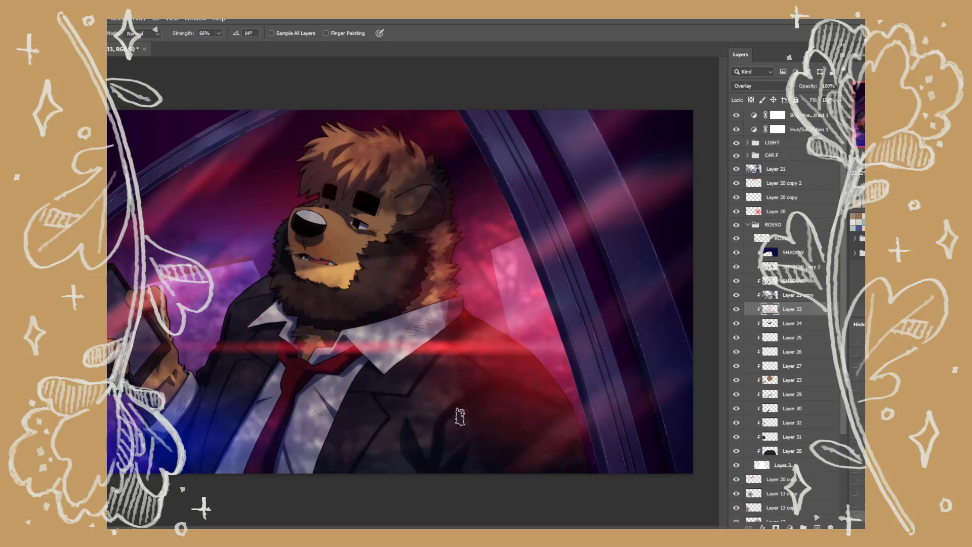
{"action": "key", "text": "i"}
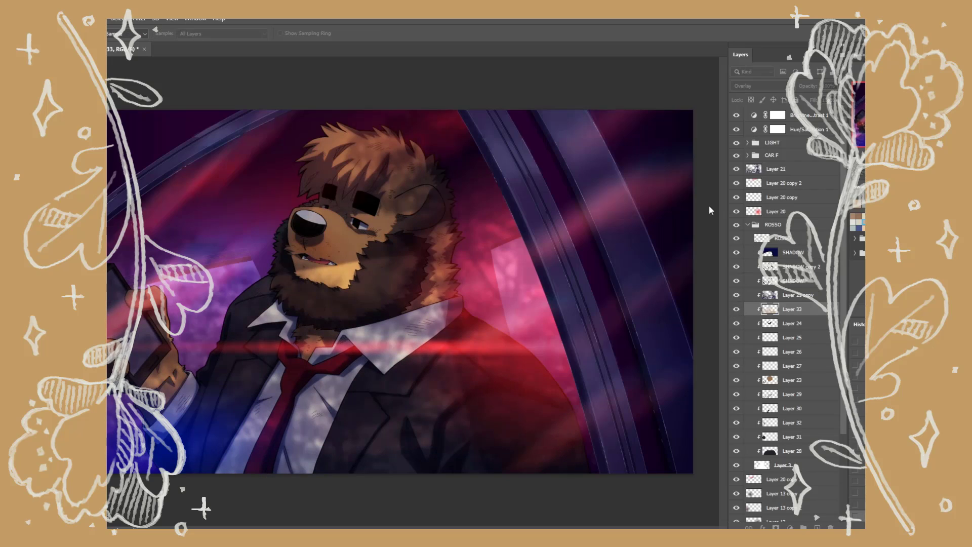
{"action": "key", "text": "r"}
Enlarge the SHADOW layer with Free Transform and shift it so its shadow falls higher across the bear's face
{"action": "left_click", "coordinate": [736, 253]}
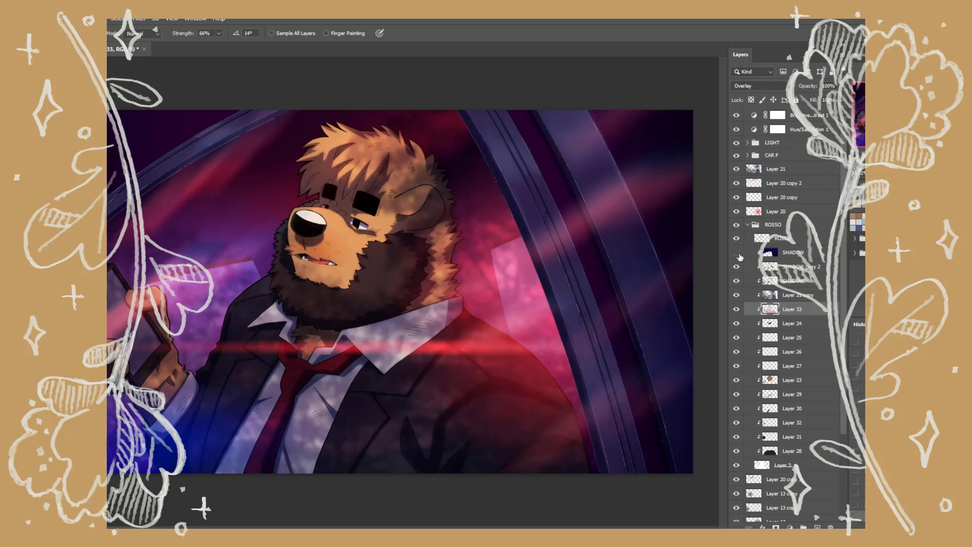
{"action": "left_click", "coordinate": [737, 253]}
{"action": "left_click", "coordinate": [803, 254]}
{"action": "key", "text": "ctrl+t"}
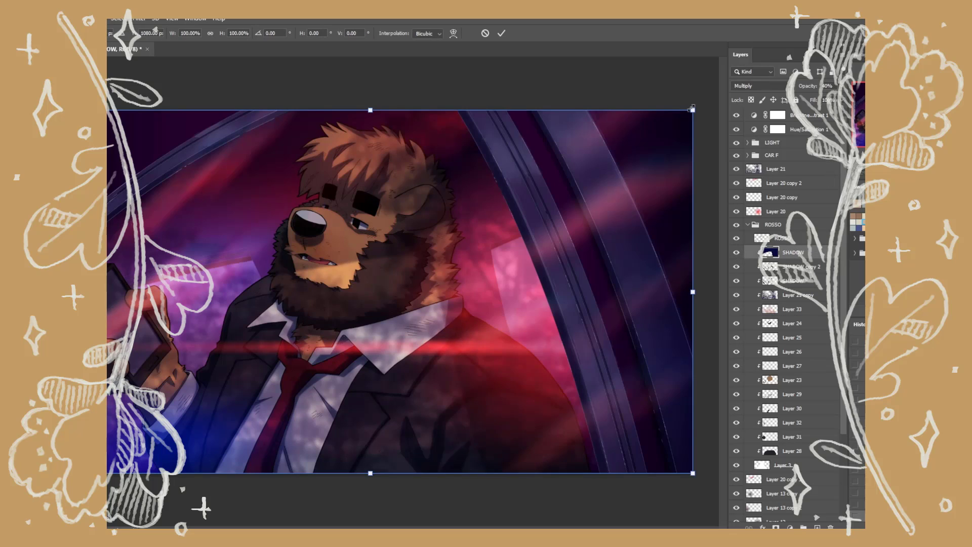
{"action": "left_click_drag", "start_coordinate": [692, 109], "coordinate": [813, 43]}
{"action": "left_click_drag", "start_coordinate": [550, 338], "coordinate": [553, 294]}
{"action": "mouse_move", "coordinate": [553, 301]}
{"action": "left_mouse_down"}
{"action": "mouse_move", "coordinate": [569, 299]}
{"action": "mouse_move", "coordinate": [567, 307]}
{"action": "left_mouse_up"}
{"action": "key", "text": "Return"}
{"action": "key", "text": "r"}
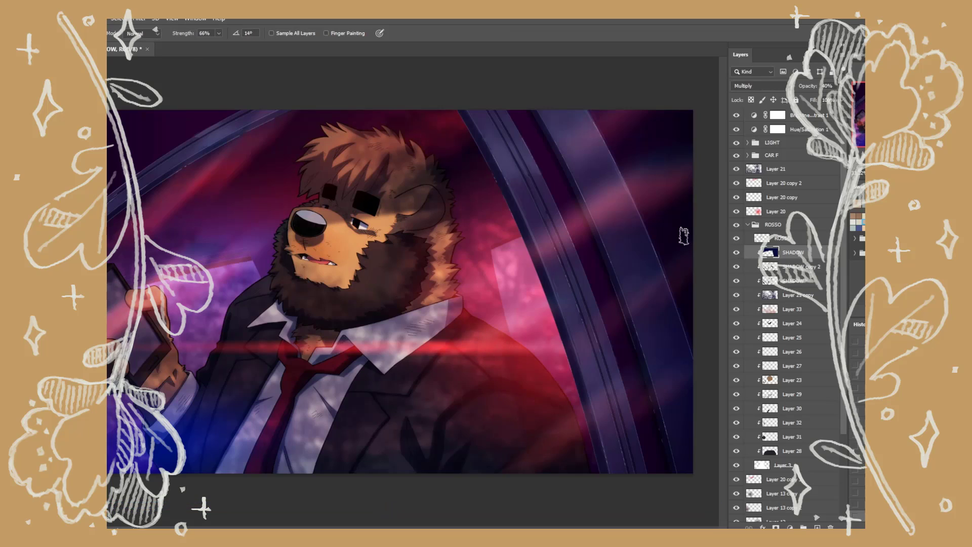
{"action": "key", "text": "space"}
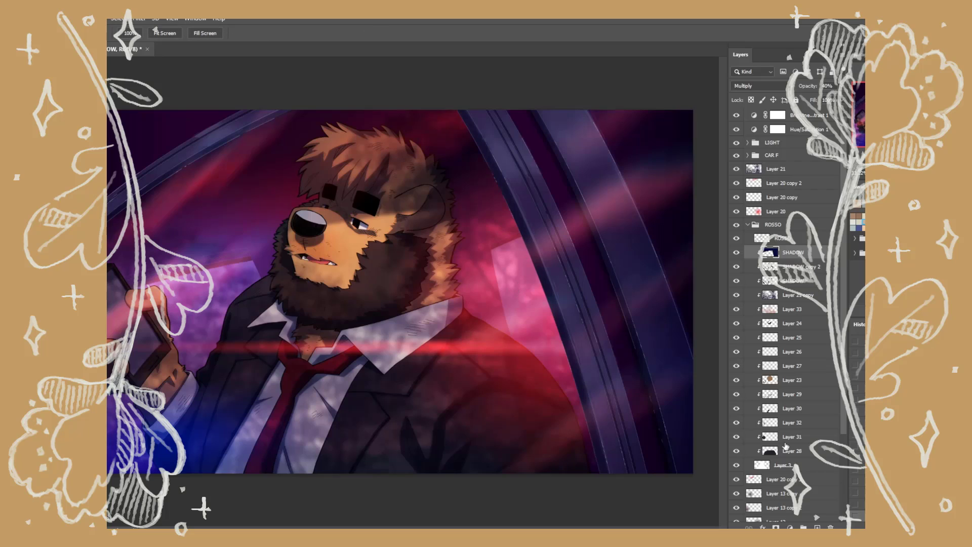
Add a new clipped layer above Layer 33 and set its blend mode to Overlay
{"action": "left_click", "coordinate": [793, 307]}
{"action": "left_click", "coordinate": [816, 526]}
{"action": "left_click", "coordinate": [759, 86]}
{"action": "key", "text": "shift+alt+o"}
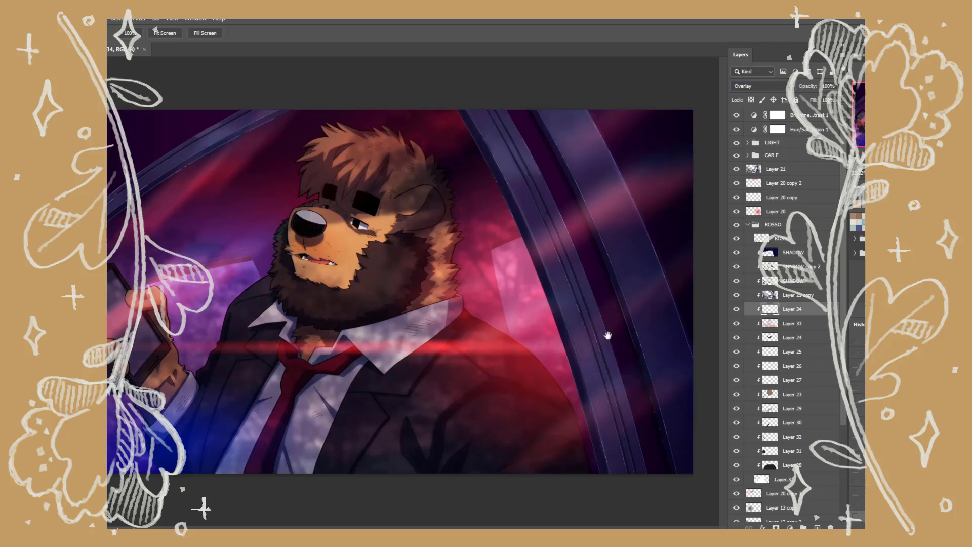
Brush thin rim highlights along the edges of the bear's collar and the suit shoulder nearest the car window frame
{"action": "key", "text": "b"}
{"action": "scroll", "coordinate": [519, 321], "scroll_direction": "up", "scroll_amount": 3}
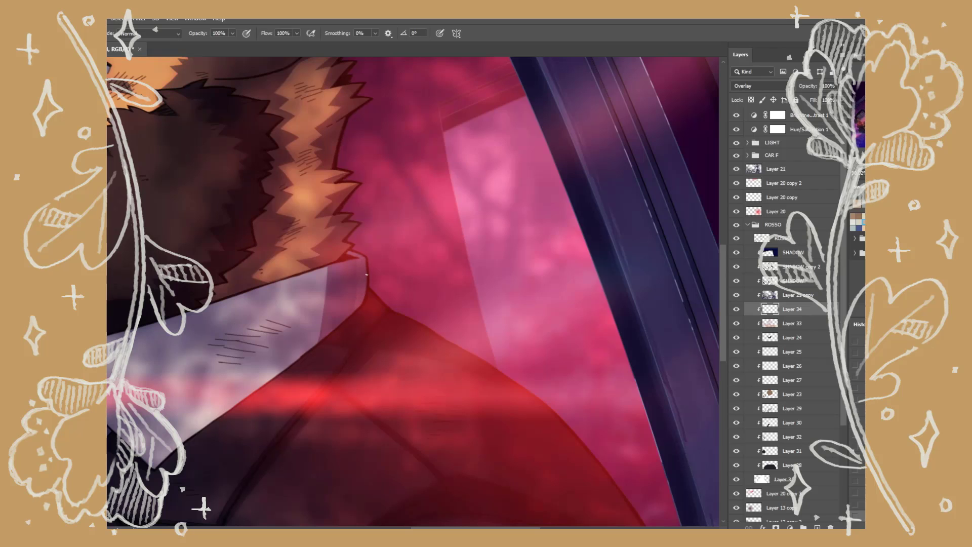
{"action": "key", "text": "r"}
{"action": "key", "text": "space"}
{"action": "mouse_move", "coordinate": [579, 256]}
{"action": "left_mouse_down"}
{"action": "mouse_move", "coordinate": [466, 397]}
{"action": "mouse_move", "coordinate": [584, 263]}
{"action": "left_mouse_up"}
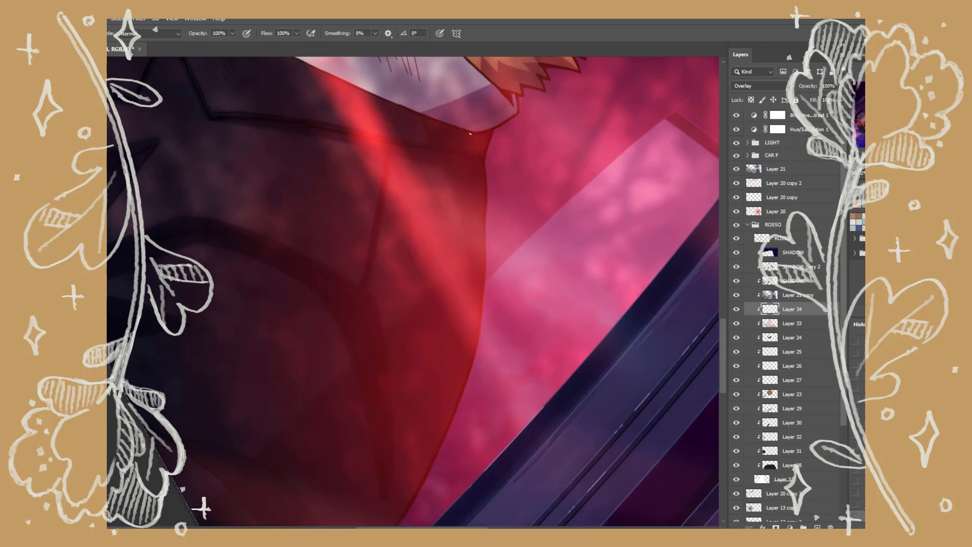
{"action": "key", "text": "Escape"}
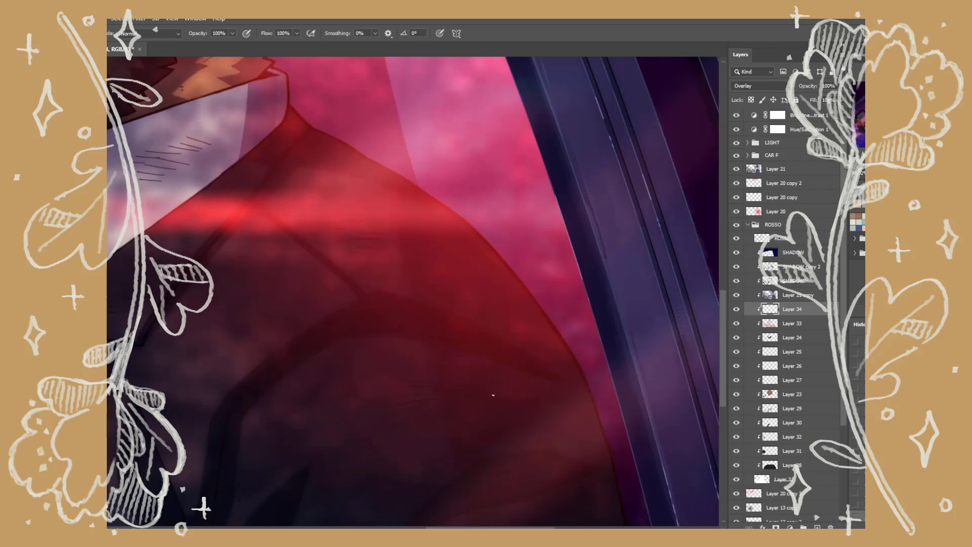
{"action": "key", "text": "space"}
{"action": "left_click_drag", "start_coordinate": [577, 451], "coordinate": [500, 349]}
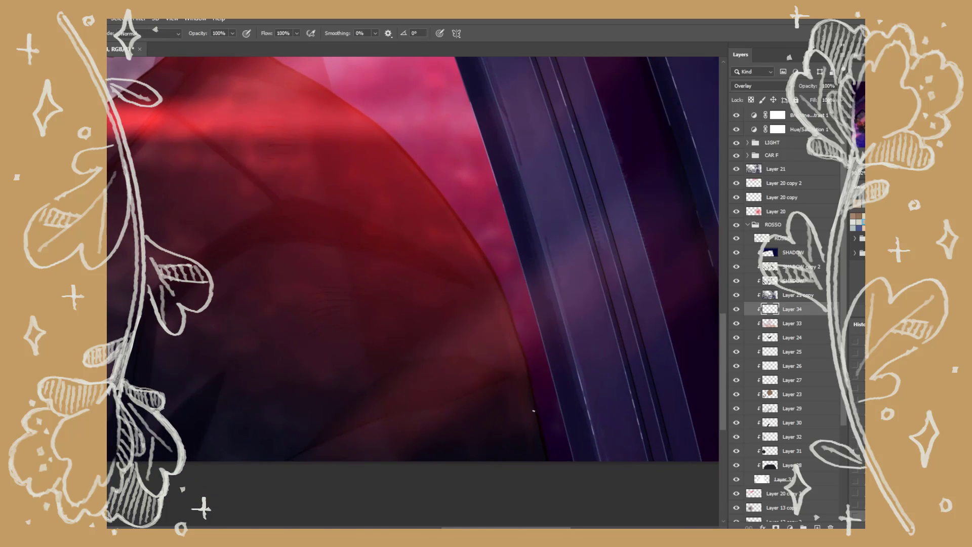
{"action": "key", "text": "space"}
{"action": "mouse_move", "coordinate": [295, 369]}
{"action": "left_mouse_down"}
{"action": "mouse_move", "coordinate": [520, 439]}
{"action": "mouse_move", "coordinate": [620, 377]}
{"action": "mouse_move", "coordinate": [629, 357]}
{"action": "left_mouse_up"}
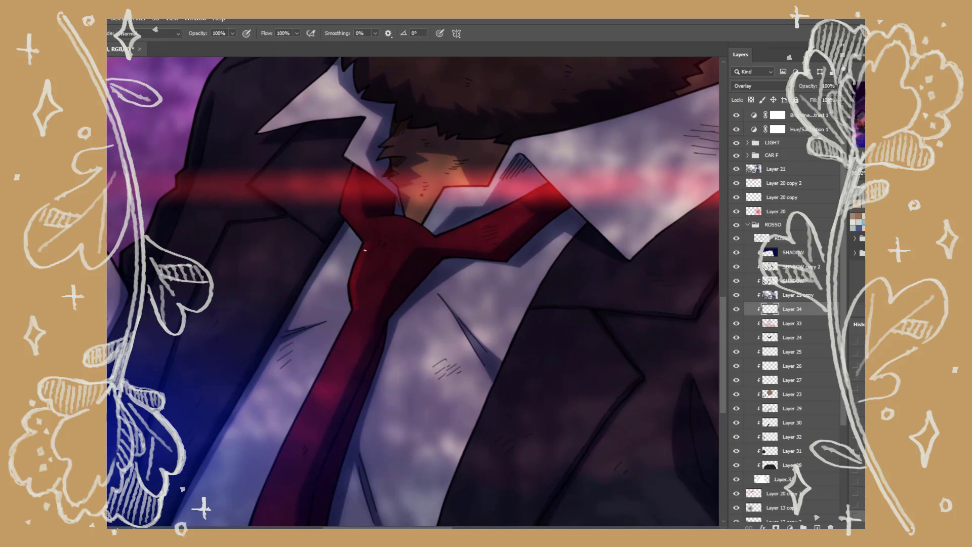
Brush thin Overlay highlights along the edges of the red tie, shirt and jacket lapels
{"action": "key", "text": "space"}
{"action": "mouse_move", "coordinate": [395, 382]}
{"action": "left_mouse_down"}
{"action": "mouse_move", "coordinate": [553, 245]}
{"action": "mouse_move", "coordinate": [550, 257]}
{"action": "left_mouse_up"}
{"action": "left_click_drag", "start_coordinate": [506, 187], "coordinate": [448, 307]}
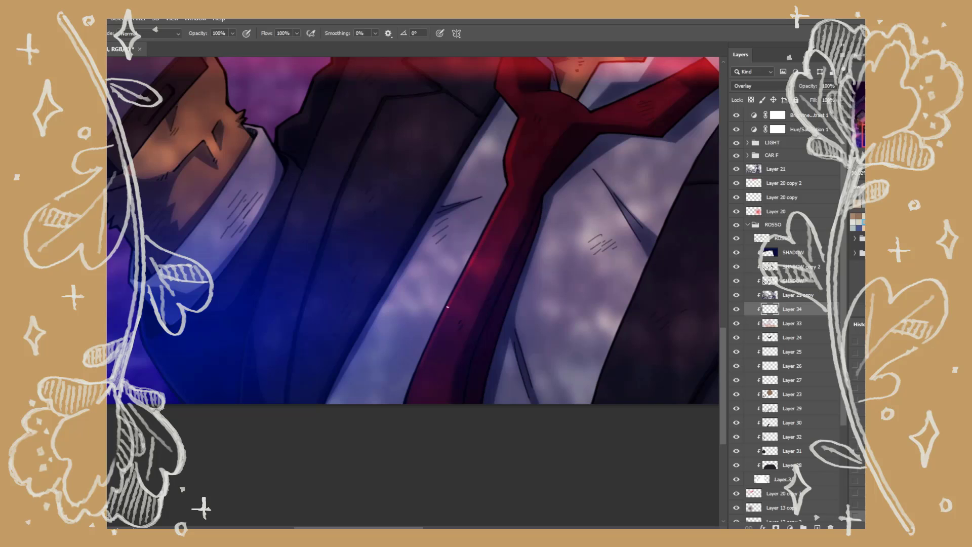
{"action": "key", "text": "space"}
{"action": "left_click_drag", "start_coordinate": [537, 253], "coordinate": [440, 448]}
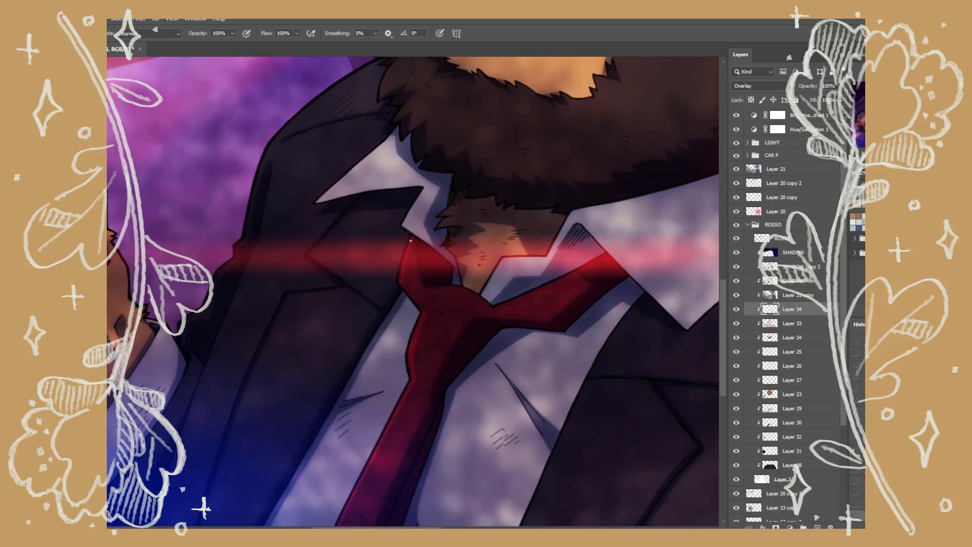
{"action": "key", "text": "space"}
{"action": "left_click_drag", "start_coordinate": [423, 282], "coordinate": [550, 423]}
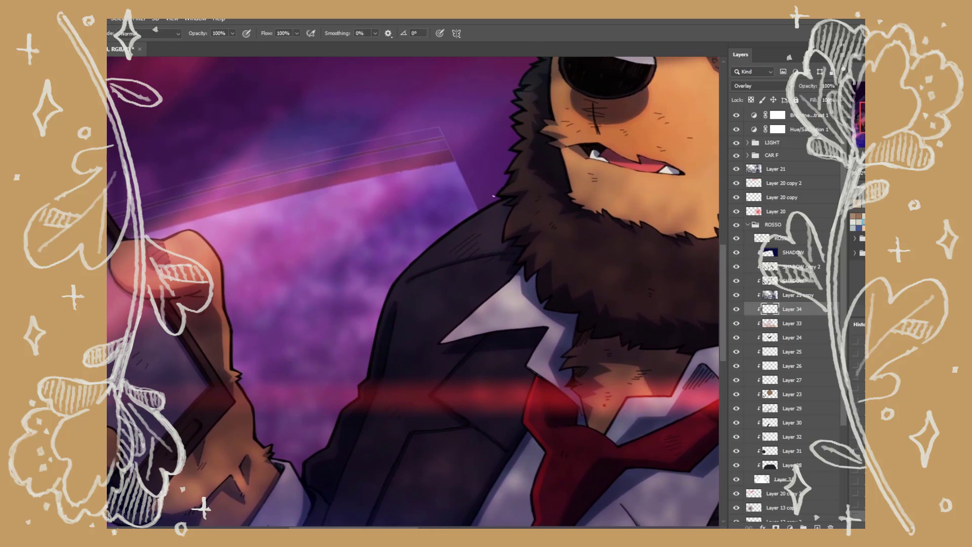
Brush rim highlights along the jacket shoulder and the contours of the thumb and fingers holding the phone
{"action": "mouse_move", "coordinate": [498, 205]}
{"action": "left_mouse_down"}
{"action": "mouse_move", "coordinate": [428, 255]}
{"action": "mouse_move", "coordinate": [389, 302]}
{"action": "left_mouse_up"}
{"action": "mouse_move", "coordinate": [189, 232]}
{"action": "left_mouse_down"}
{"action": "mouse_move", "coordinate": [216, 263]}
{"action": "mouse_move", "coordinate": [221, 305]}
{"action": "left_mouse_up"}
{"action": "left_click_drag", "start_coordinate": [130, 242], "coordinate": [112, 268]}
{"action": "key", "text": "space"}
{"action": "left_click_drag", "start_coordinate": [327, 287], "coordinate": [615, 336]}
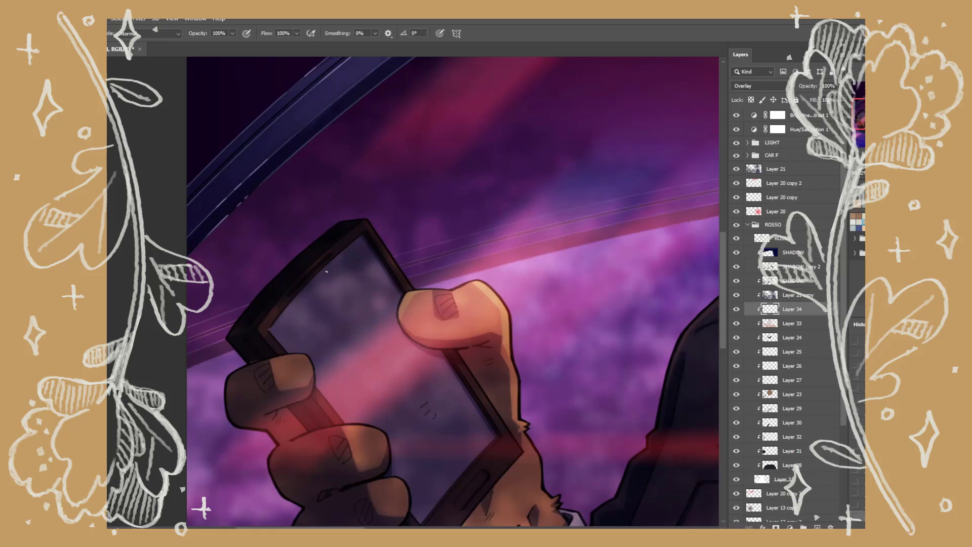
{"action": "scroll", "coordinate": [327, 272], "scroll_direction": "down", "scroll_amount": 5}
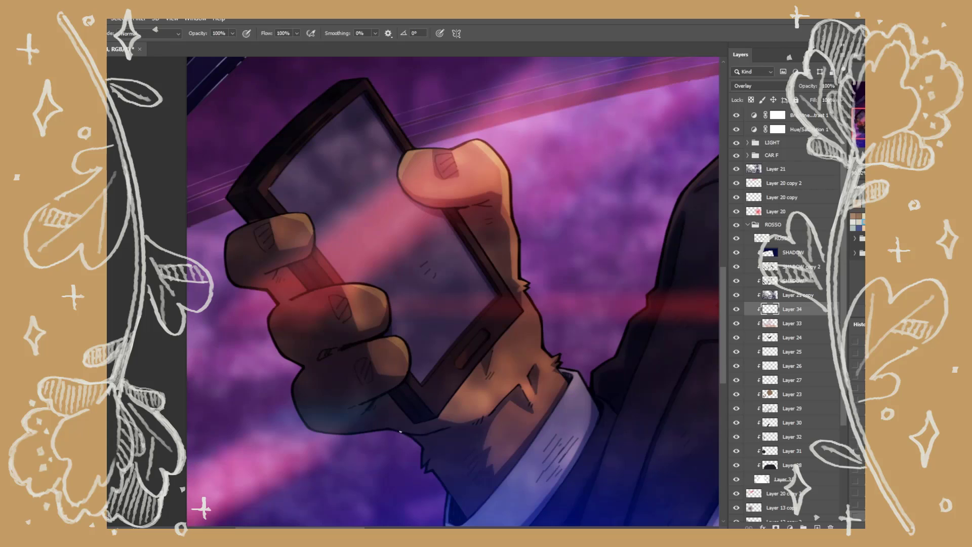
Set Layer 34's opacity to 50% and refine the highlights around the hand, phone and shirt cuff
{"action": "type", "text": "50"}
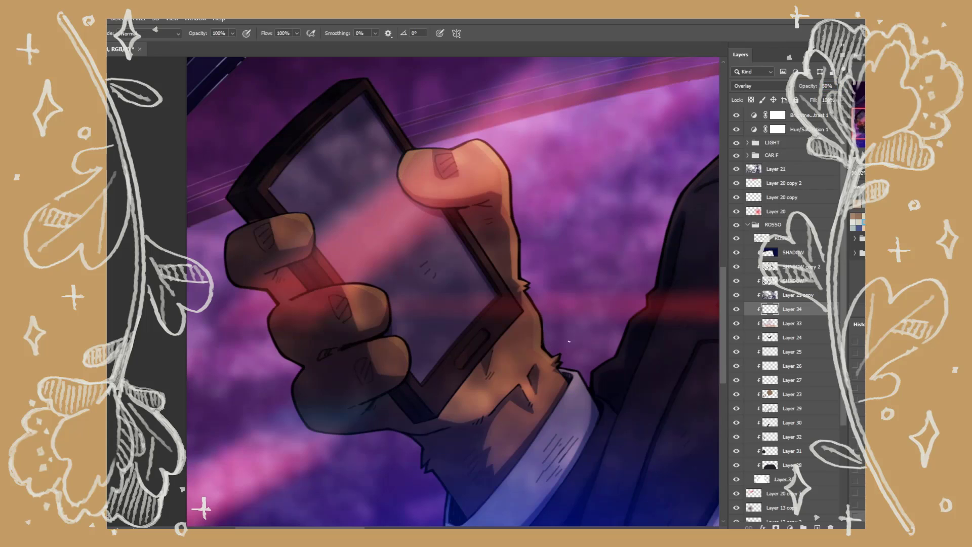
{"action": "left_click_drag", "start_coordinate": [724, 273], "coordinate": [724, 289]}
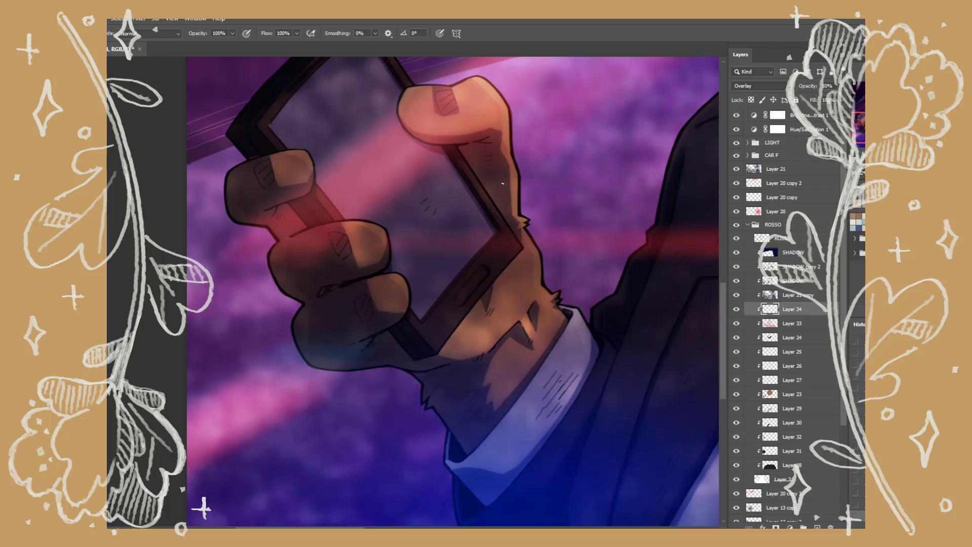
{"action": "left_click_drag", "start_coordinate": [724, 303], "coordinate": [724, 281]}
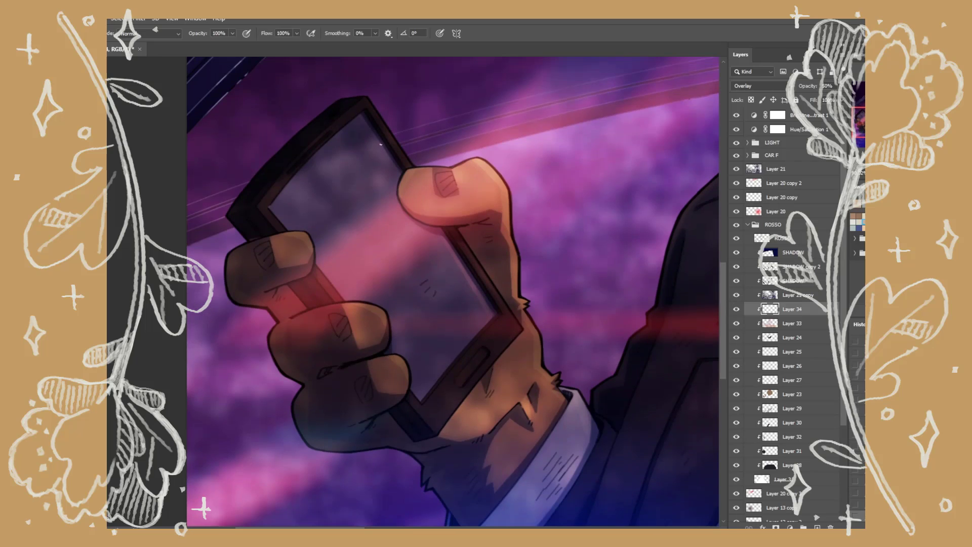
{"action": "key", "text": "space"}
{"action": "mouse_move", "coordinate": [579, 384]}
{"action": "left_mouse_down"}
{"action": "mouse_move", "coordinate": [468, 250]}
{"action": "mouse_move", "coordinate": [494, 334]}
{"action": "left_mouse_up"}
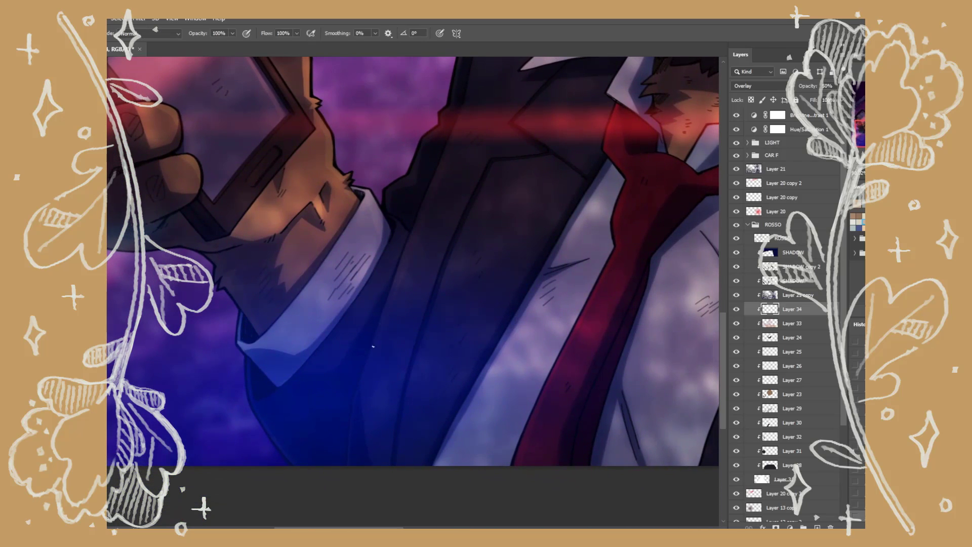
Brush highlights along the muzzle's outer edge and dab a light patch just below the bear's mouth
{"action": "key", "text": "space"}
{"action": "left_click_drag", "start_coordinate": [646, 236], "coordinate": [476, 425]}
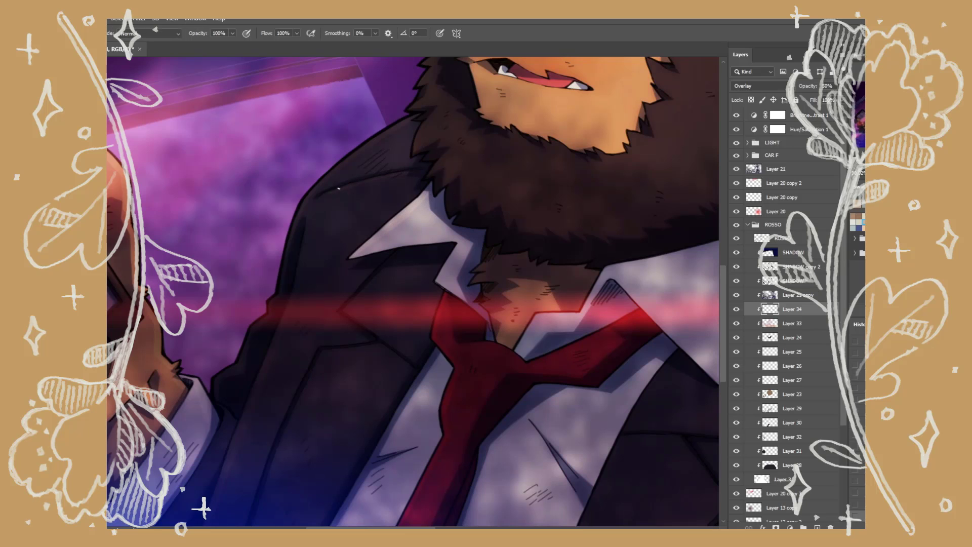
{"action": "key", "text": "space"}
{"action": "left_click_drag", "start_coordinate": [455, 222], "coordinate": [368, 450]}
{"action": "mouse_move", "coordinate": [434, 167]}
{"action": "left_mouse_down"}
{"action": "mouse_move", "coordinate": [461, 167]}
{"action": "mouse_move", "coordinate": [404, 166]}
{"action": "left_mouse_up"}
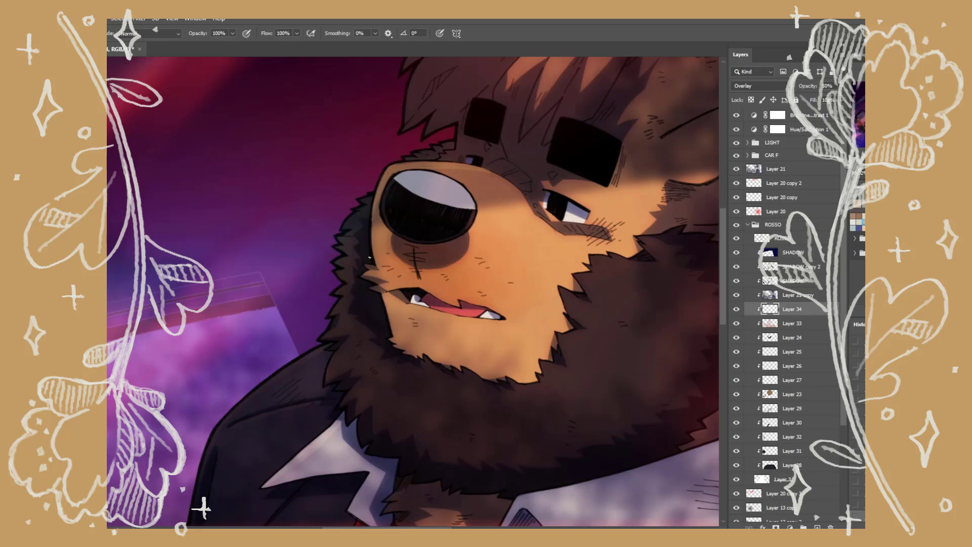
{"action": "left_click_drag", "start_coordinate": [374, 218], "coordinate": [392, 331]}
{"action": "left_click_drag", "start_coordinate": [387, 297], "coordinate": [396, 336]}
{"action": "left_click_drag", "start_coordinate": [412, 311], "coordinate": [427, 315]}
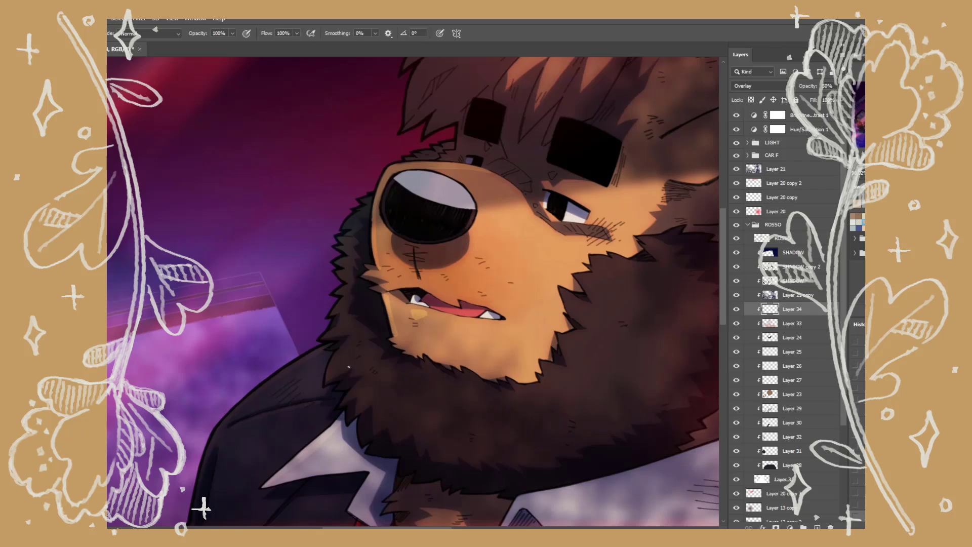
Touch up the small dark fur area above the bear's nose bridge on Layer 24 with the Brush
{"action": "key", "text": "e"}
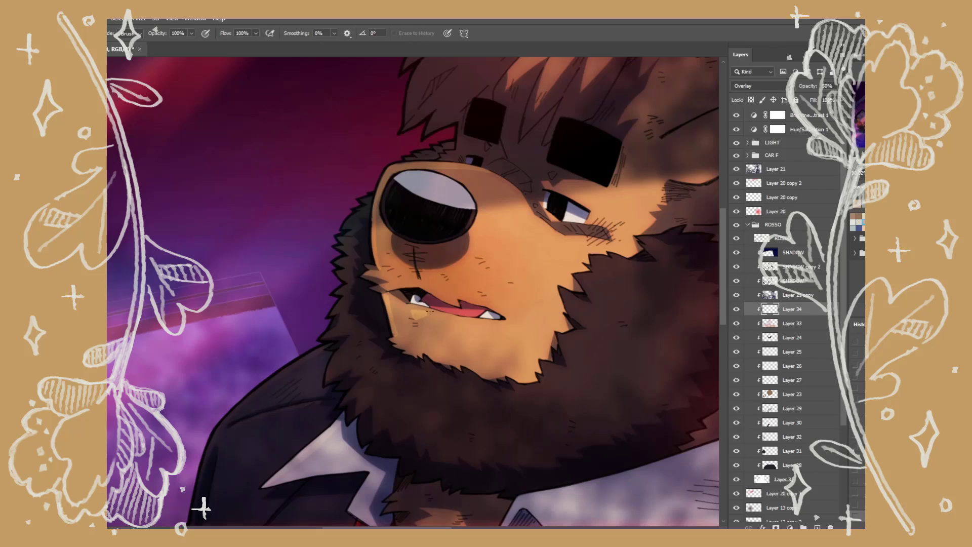
{"action": "left_click", "coordinate": [780, 338]}
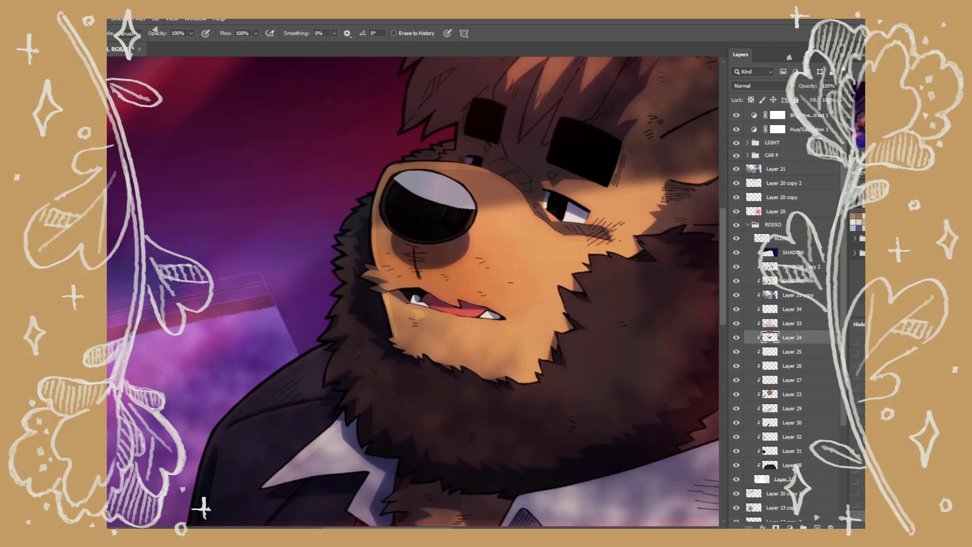
{"action": "key", "text": "b"}
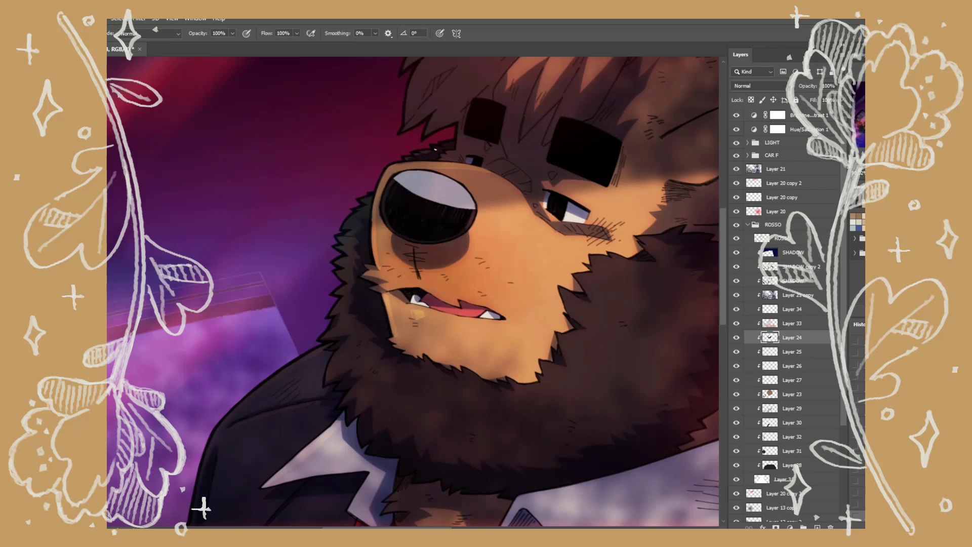
{"action": "left_click_drag", "start_coordinate": [435, 149], "coordinate": [430, 158]}
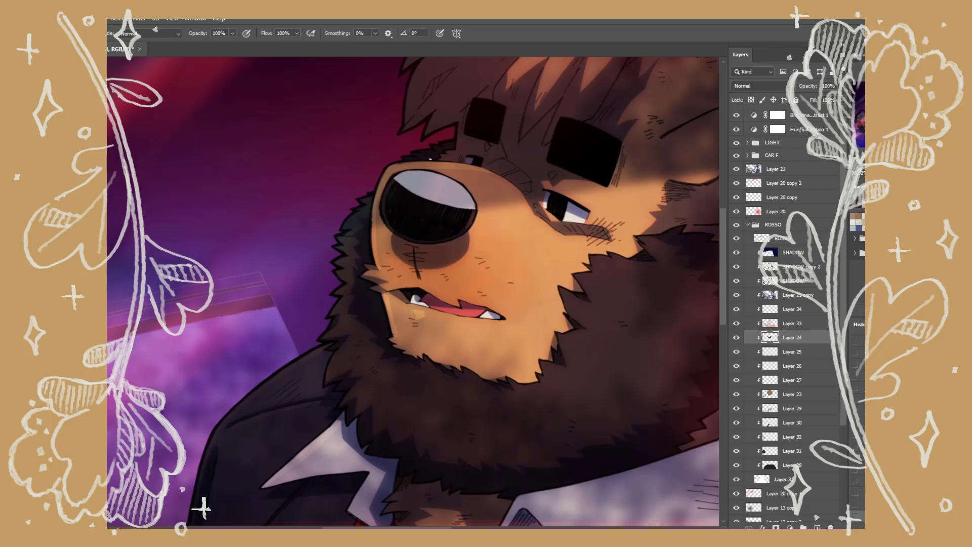
Return to Layer 34 and dab a small light patch onto the head hair above the forehead
{"action": "left_click", "coordinate": [790, 310]}
{"action": "left_click_drag", "start_coordinate": [536, 322], "coordinate": [364, 270]}
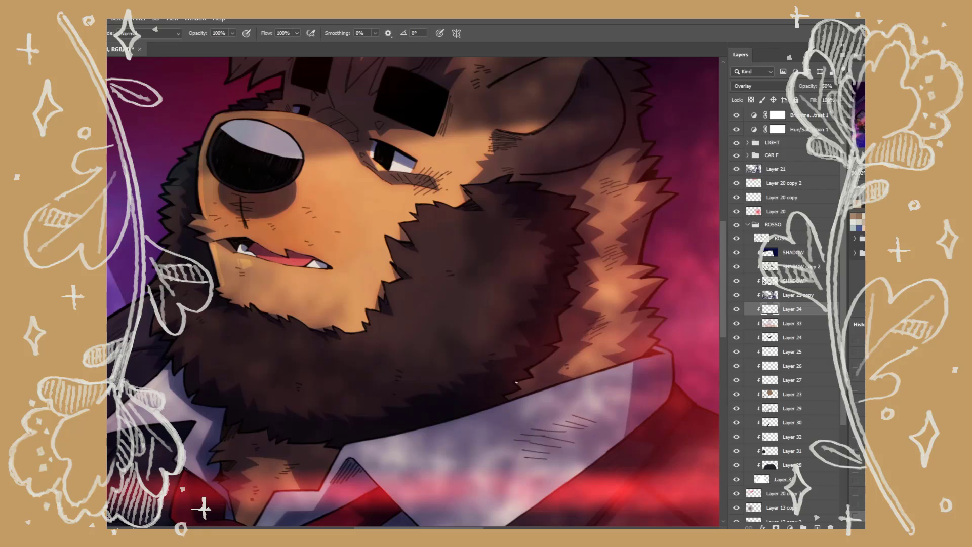
{"action": "scroll", "coordinate": [517, 382], "scroll_direction": "up", "scroll_amount": 5}
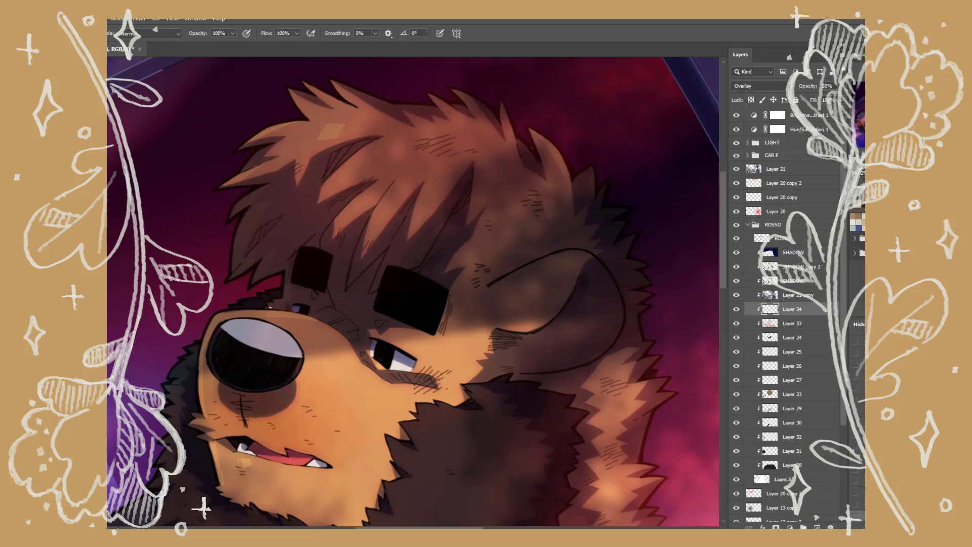
{"action": "key", "text": "space"}
{"action": "left_click_drag", "start_coordinate": [474, 415], "coordinate": [660, 374]}
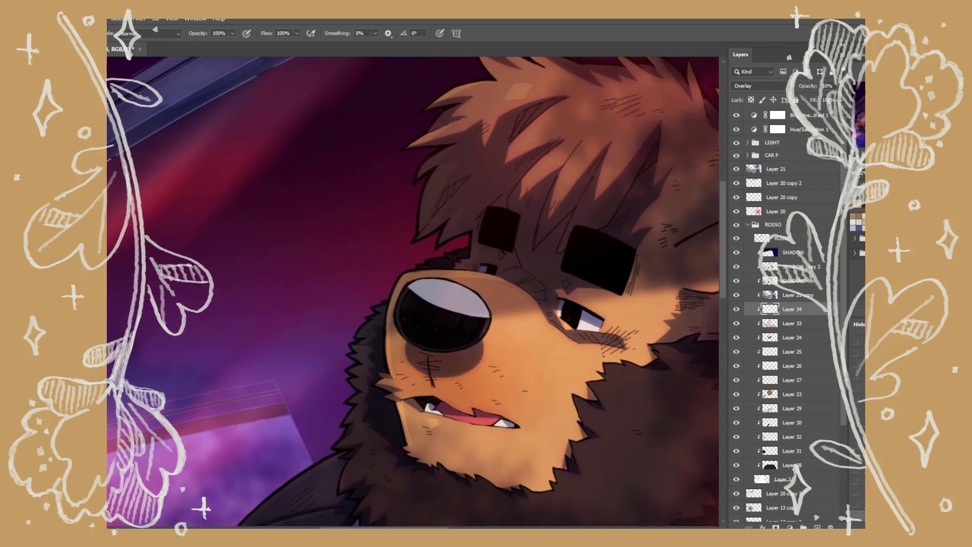
Dab small light patches onto the dark beard and the light fur on the side of the neck
{"action": "key", "text": "space"}
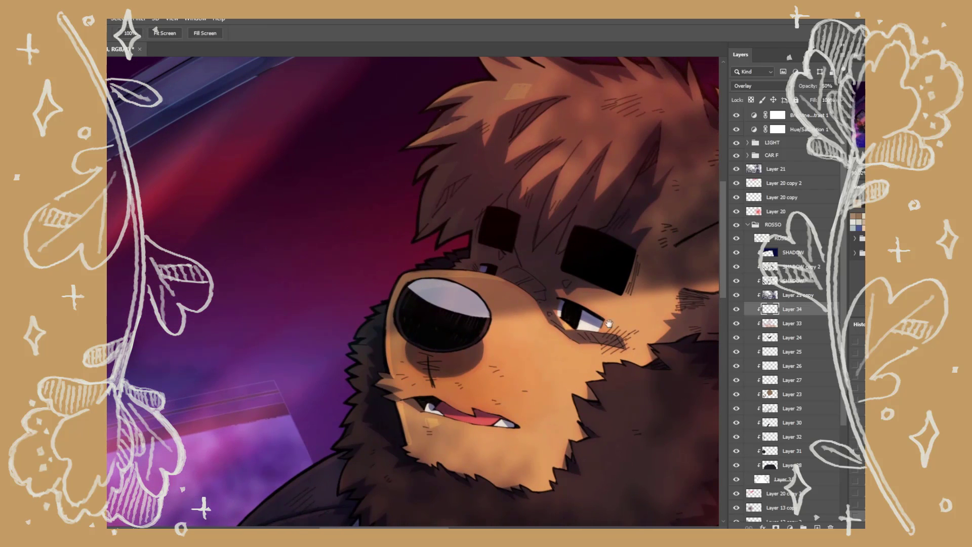
{"action": "left_click_drag", "start_coordinate": [673, 519], "coordinate": [505, 361]}
{"action": "left_click_drag", "start_coordinate": [610, 291], "coordinate": [621, 293]}
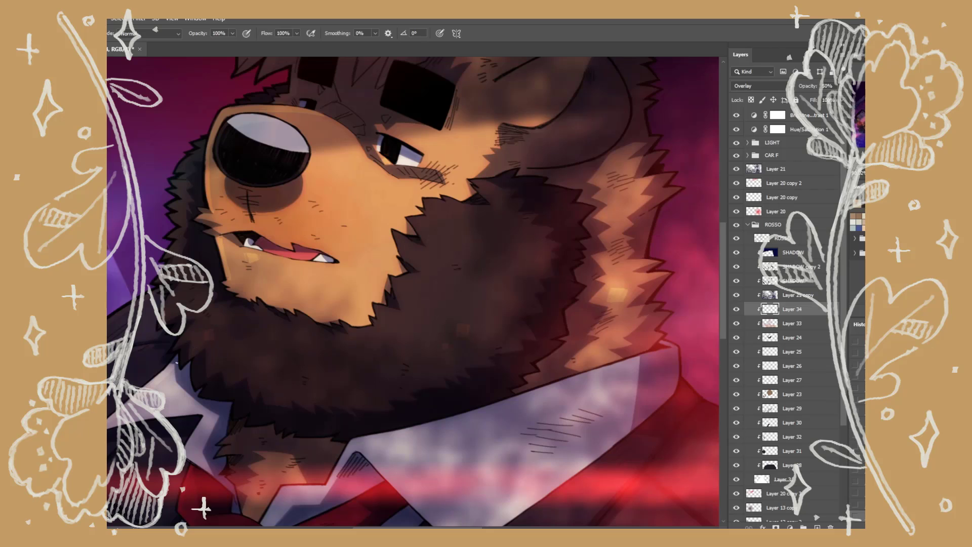
{"action": "scroll", "coordinate": [413, 292], "scroll_direction": "up", "scroll_amount": 2}
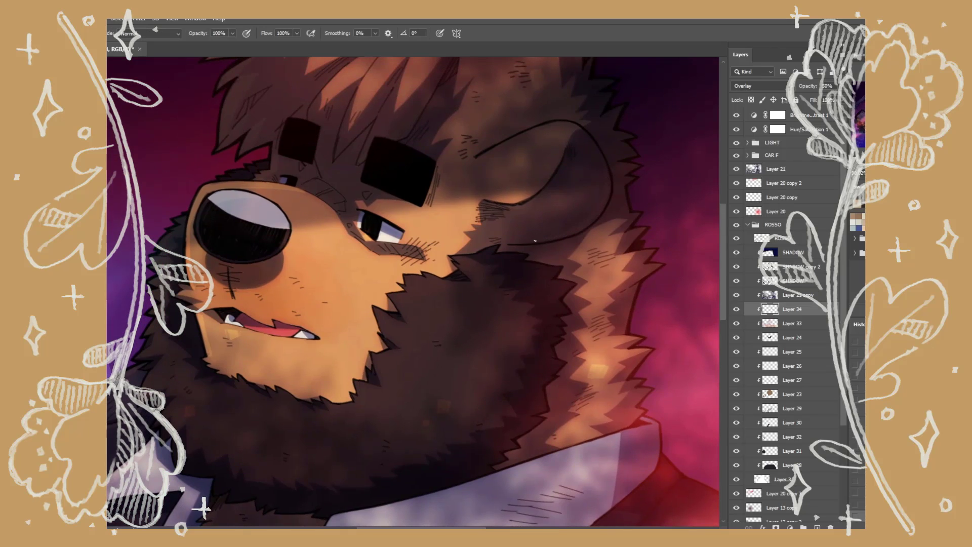
Duplicate Layer 34, select the copy together with the original, and save the document
{"action": "scroll", "coordinate": [560, 405], "scroll_direction": "down", "scroll_amount": 8}
{"action": "scroll", "coordinate": [559, 406], "scroll_direction": "left", "scroll_amount": 4}
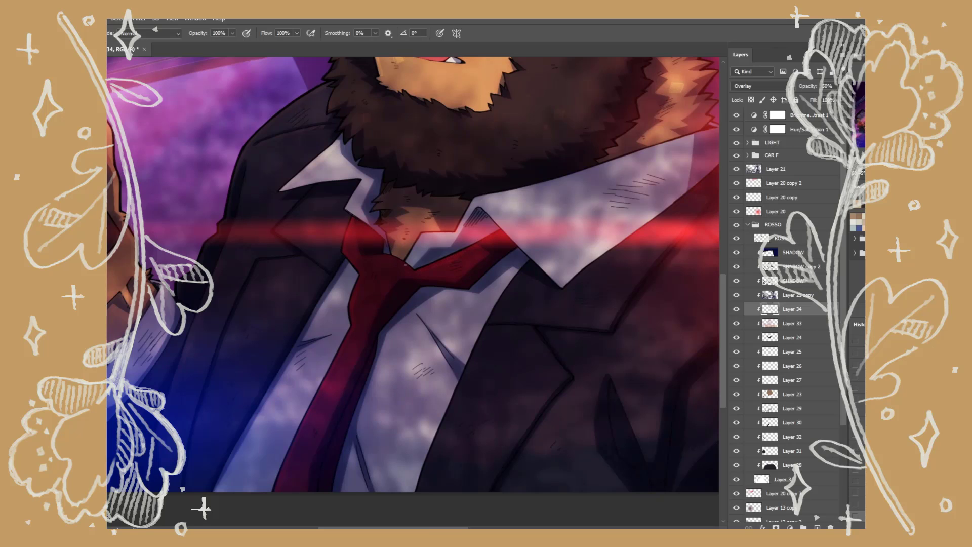
{"action": "key", "text": "space"}
{"action": "left_click_drag", "start_coordinate": [588, 448], "coordinate": [480, 408]}
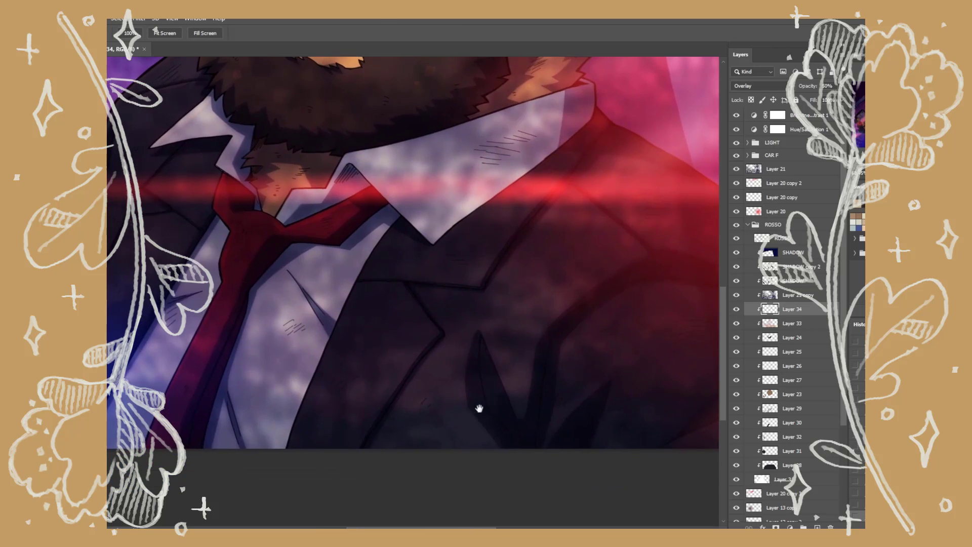
{"action": "scroll", "coordinate": [498, 303], "scroll_direction": "down", "scroll_amount": 4}
{"action": "left_click_drag", "start_coordinate": [498, 304], "coordinate": [499, 387]}
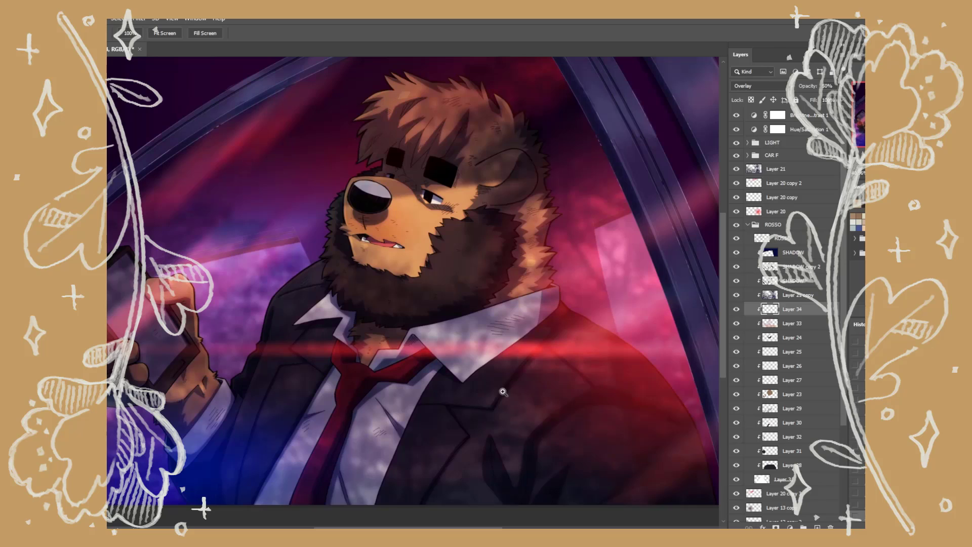
{"action": "key", "text": "ctrl+j"}
{"action": "left_click", "coordinate": [791, 324], "text": "shift"}
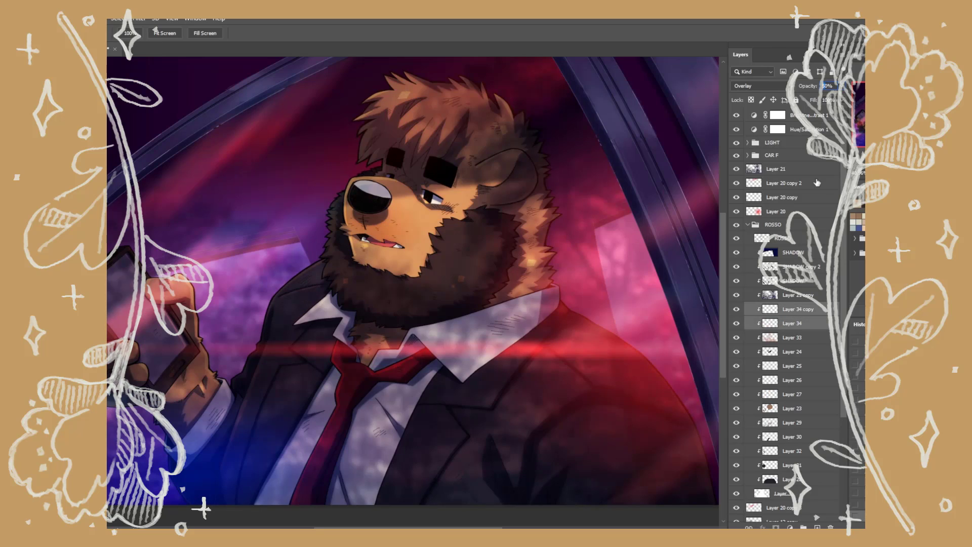
{"action": "key", "text": "ctrl+s"}
Add a new clipped layer above Layer 34 copy and set its blend mode to Soft Light
{"action": "left_click", "coordinate": [796, 269]}
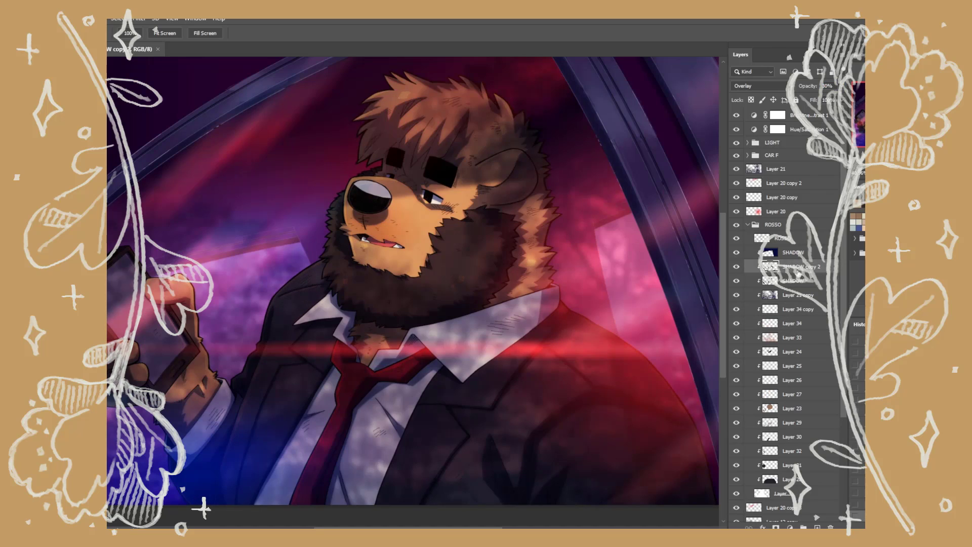
{"action": "left_click", "coordinate": [789, 309]}
{"action": "left_click", "coordinate": [816, 526]}
{"action": "left_click", "coordinate": [759, 86]}
{"action": "left_click", "coordinate": [759, 231]}
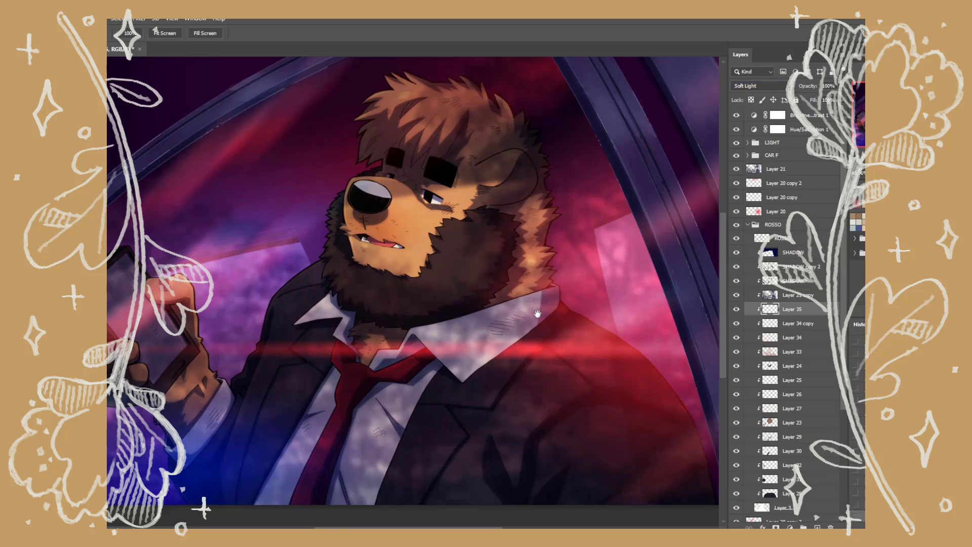
Brush soft tones over the beard on Layer 35 and smudge them across the muzzle and beard
{"action": "scroll", "coordinate": [537, 313], "scroll_direction": "up", "scroll_amount": 4}
{"action": "left_click_drag", "start_coordinate": [537, 303], "coordinate": [538, 399]}
{"action": "key", "text": "b"}
{"action": "mouse_move", "coordinate": [432, 252]}
{"action": "left_mouse_down"}
{"action": "mouse_move", "coordinate": [496, 281]}
{"action": "mouse_move", "coordinate": [486, 288]}
{"action": "left_mouse_up"}
{"action": "key", "text": "r"}
{"action": "mouse_move", "coordinate": [388, 210]}
{"action": "left_mouse_down"}
{"action": "mouse_move", "coordinate": [360, 223]}
{"action": "mouse_move", "coordinate": [370, 223]}
{"action": "left_mouse_up"}
{"action": "mouse_move", "coordinate": [432, 269]}
{"action": "left_mouse_down"}
{"action": "mouse_move", "coordinate": [474, 263]}
{"action": "mouse_move", "coordinate": [478, 271]}
{"action": "mouse_move", "coordinate": [431, 252]}
{"action": "mouse_move", "coordinate": [468, 313]}
{"action": "left_mouse_up"}
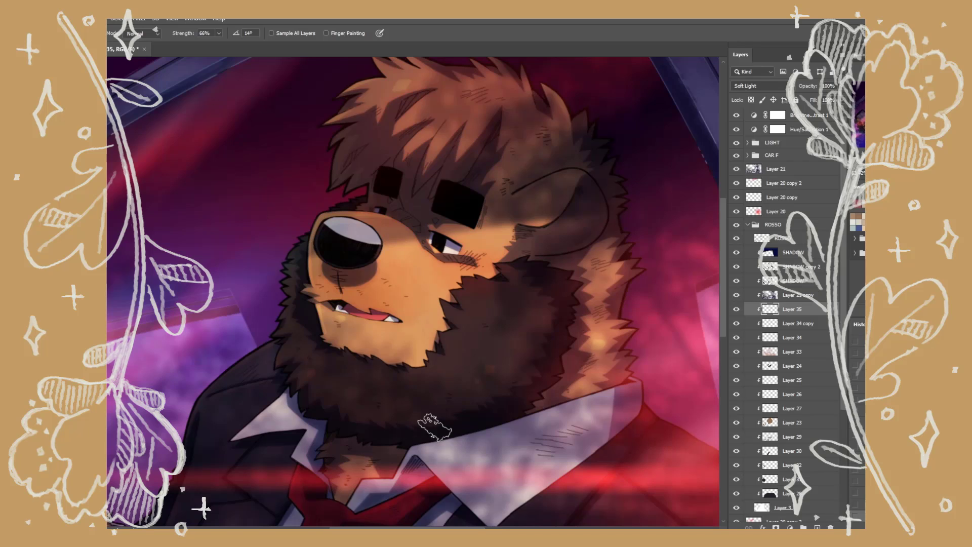
Add a new layer clipped to the ROSSO line art and recolour the line around the nose highlight in a light tone
{"action": "left_click", "coordinate": [790, 242]}
{"action": "left_click", "coordinate": [817, 526]}
{"action": "key", "text": "ctrl+alt+g"}
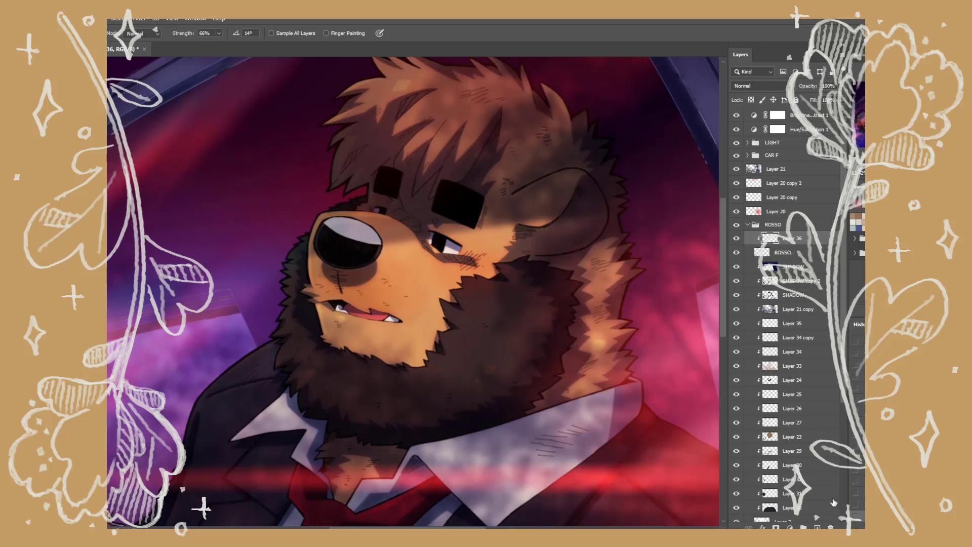
{"action": "key", "text": "b"}
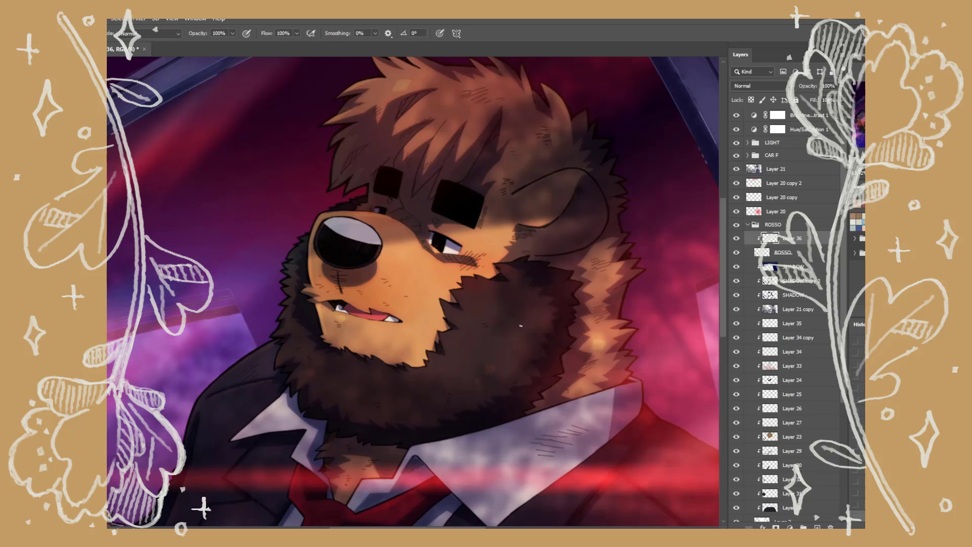
{"action": "scroll", "coordinate": [520, 326], "scroll_direction": "up", "scroll_amount": 2}
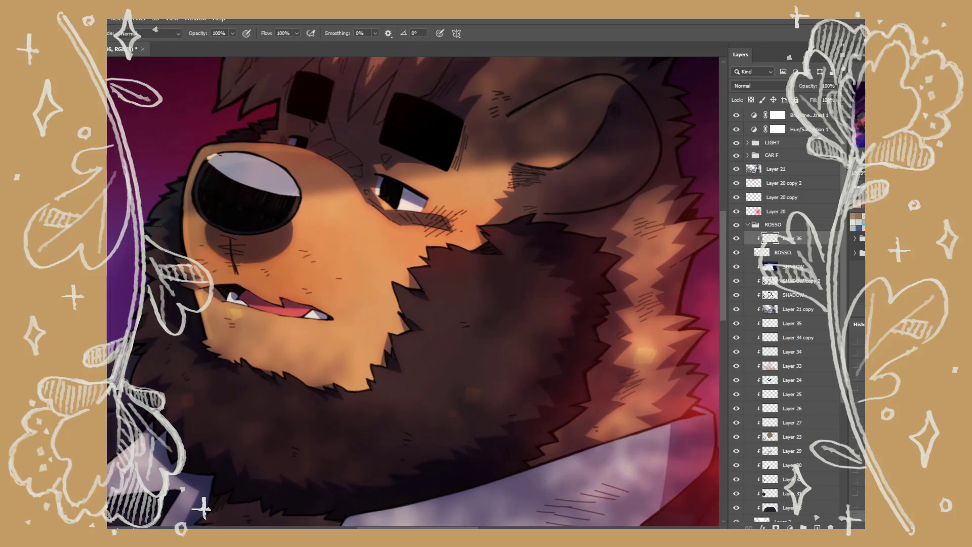
{"action": "mouse_move", "coordinate": [227, 150]}
{"action": "left_mouse_down"}
{"action": "mouse_move", "coordinate": [283, 156]}
{"action": "mouse_move", "coordinate": [277, 169]}
{"action": "mouse_move", "coordinate": [294, 168]}
{"action": "mouse_move", "coordinate": [285, 169]}
{"action": "mouse_move", "coordinate": [301, 193]}
{"action": "left_mouse_up"}
Add another clipped layer and place it above Layer 36
{"action": "key", "text": "h"}
{"action": "left_click_drag", "start_coordinate": [484, 318], "coordinate": [523, 380]}
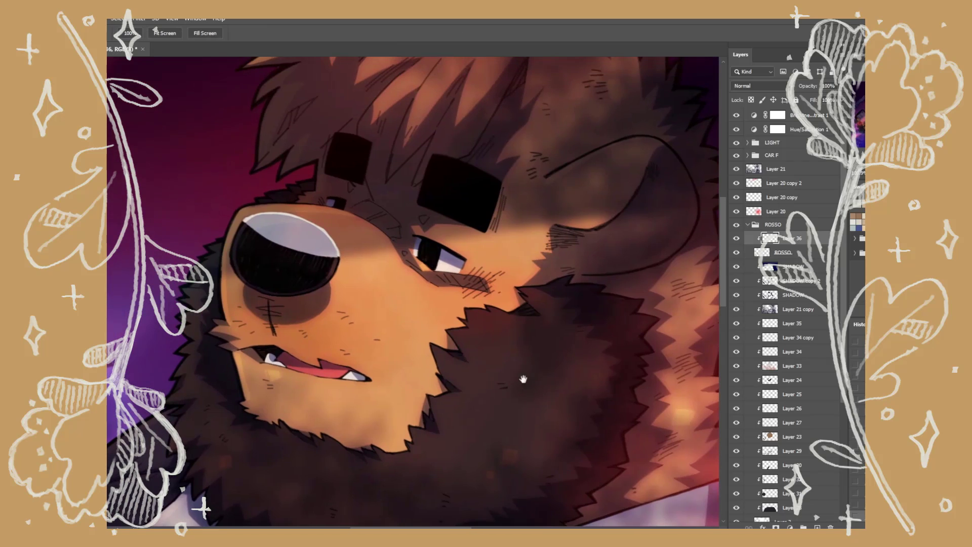
{"action": "left_click", "coordinate": [782, 256]}
{"action": "left_click", "coordinate": [816, 526]}
{"action": "left_click_drag", "start_coordinate": [787, 253], "coordinate": [790, 234]}
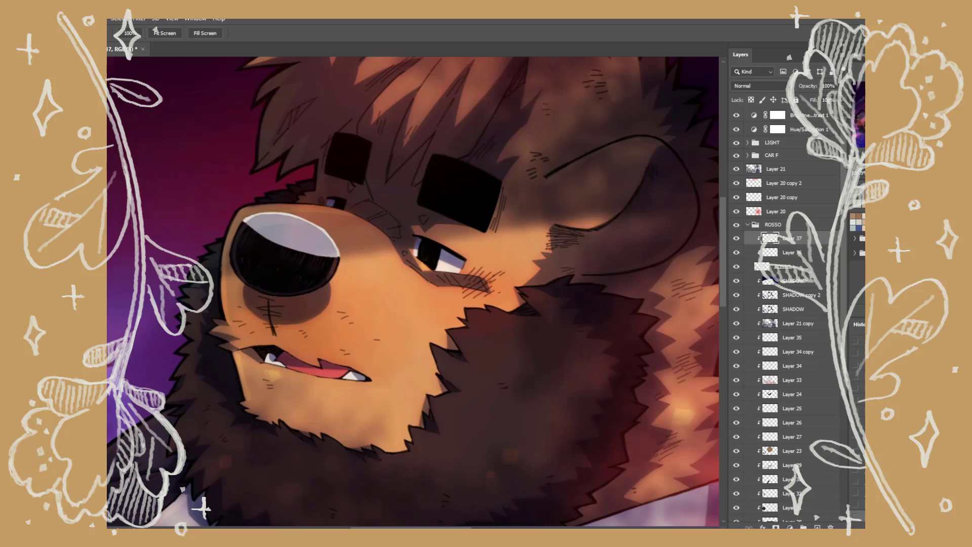
Paint the iris of the near eye blue on Layer 37 and touch up the far eye, undoing the unwanted strokes
{"action": "left_click_drag", "start_coordinate": [467, 330], "coordinate": [467, 276]}
{"action": "scroll", "coordinate": [470, 340], "scroll_direction": "up", "scroll_amount": 1}
{"action": "key", "text": "r"}
{"action": "scroll", "coordinate": [467, 276], "scroll_direction": "up", "scroll_amount": 2}
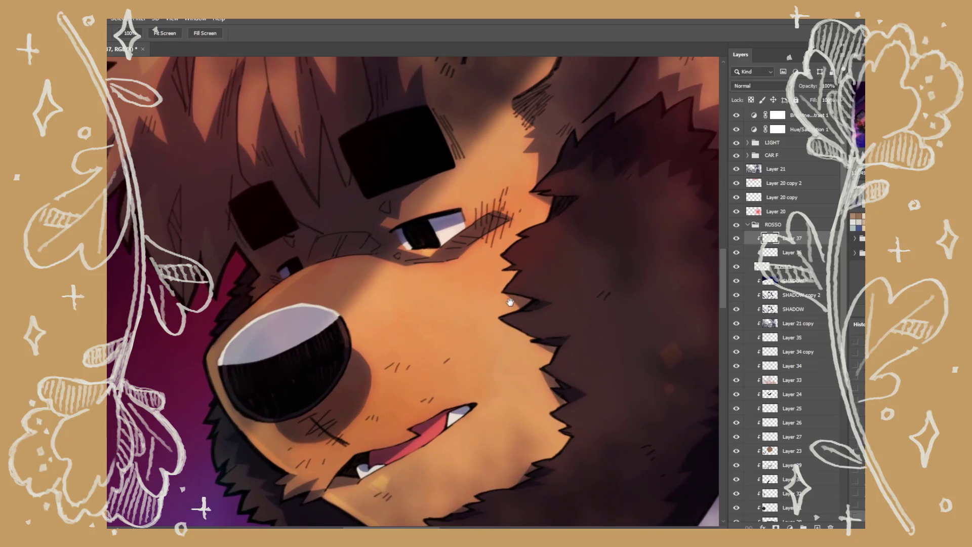
{"action": "key", "text": "b"}
{"action": "left_click_drag", "start_coordinate": [408, 237], "coordinate": [440, 245]}
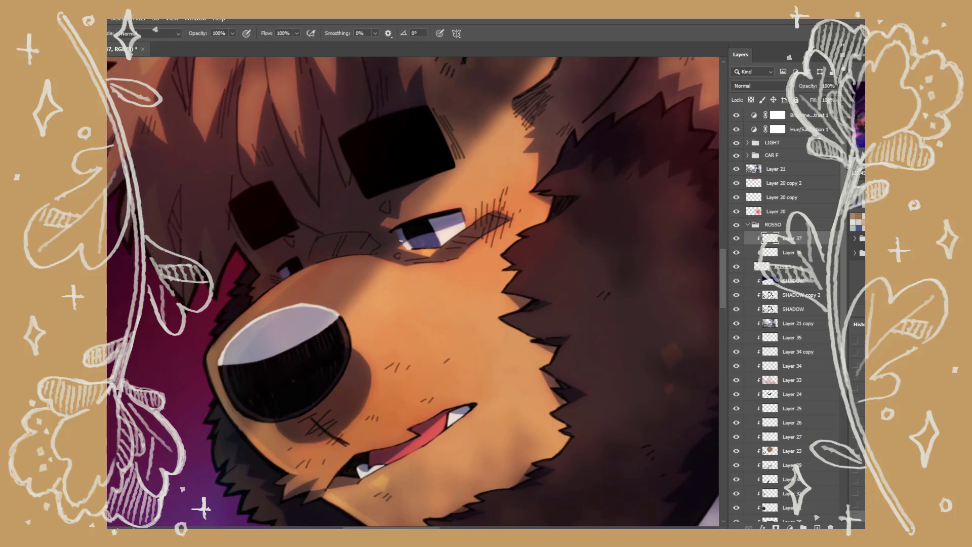
{"action": "left_click_drag", "start_coordinate": [290, 272], "coordinate": [303, 268]}
{"action": "key", "text": "ctrl+z"}
{"action": "key", "text": "ctrl+z"}
{"action": "key", "text": "ctrl+z"}
{"action": "key", "text": "Escape"}
{"action": "scroll", "coordinate": [536, 344], "scroll_direction": "down", "scroll_amount": 2}
{"action": "left_click_drag", "start_coordinate": [532, 365], "coordinate": [502, 379]}
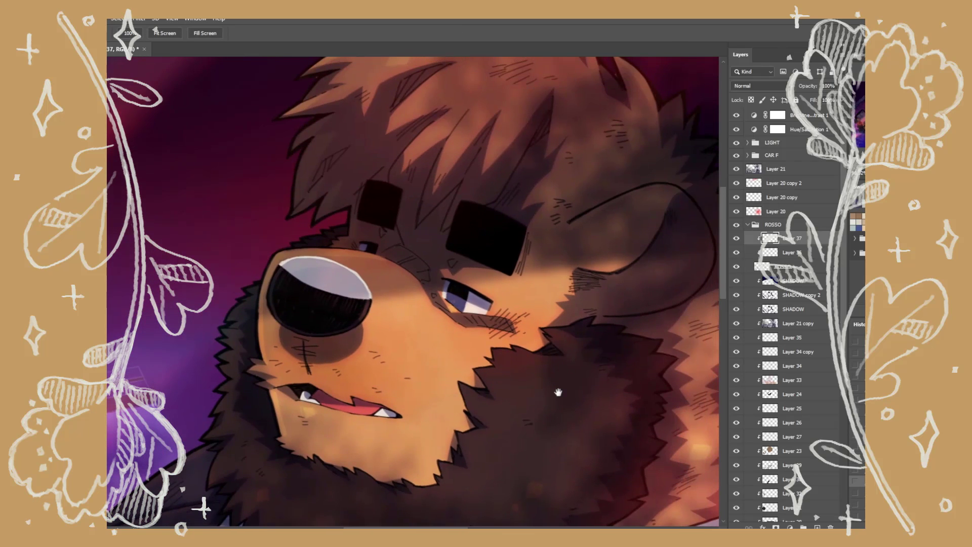
Add a clipped layer above Layer 37 in Overlay mode and brighten the iris of the near eye
{"action": "left_click", "coordinate": [796, 253]}
{"action": "left_click", "coordinate": [816, 526]}
{"action": "left_click_drag", "start_coordinate": [785, 253], "coordinate": [786, 236]}
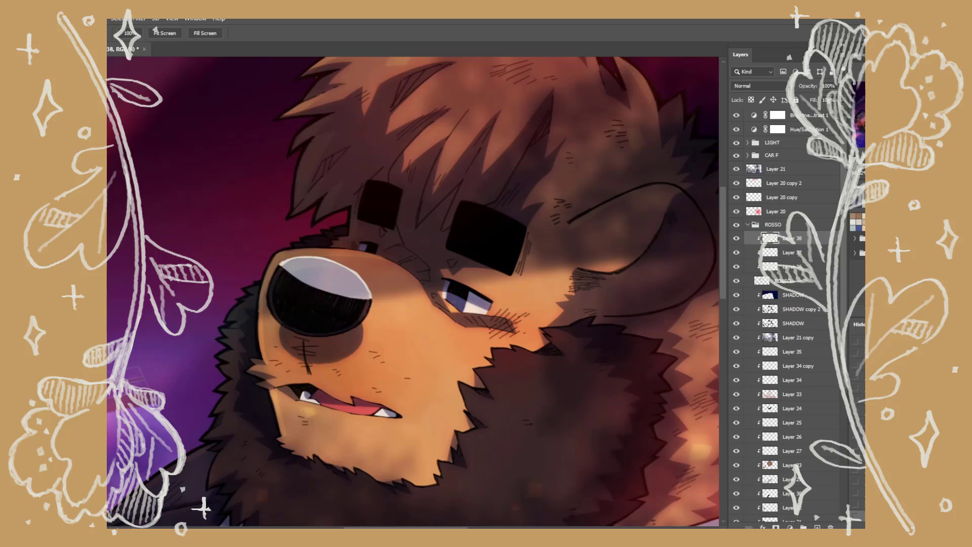
{"action": "left_click", "coordinate": [759, 85]}
{"action": "left_click", "coordinate": [750, 211]}
{"action": "scroll", "coordinate": [528, 331], "scroll_direction": "up", "scroll_amount": 1}
{"action": "key", "text": "b"}
{"action": "left_click_drag", "start_coordinate": [442, 294], "coordinate": [449, 301]}
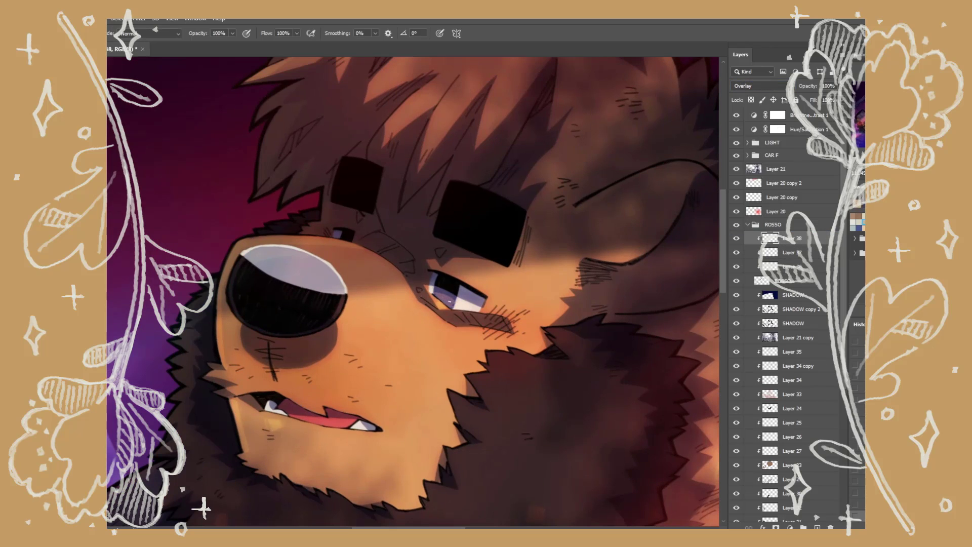
{"action": "key", "text": "e"}
Add an unclipped layer above Layer 38 and paint small white glints in both eyes
{"action": "key", "text": "ctrl+shift+alt+n"}
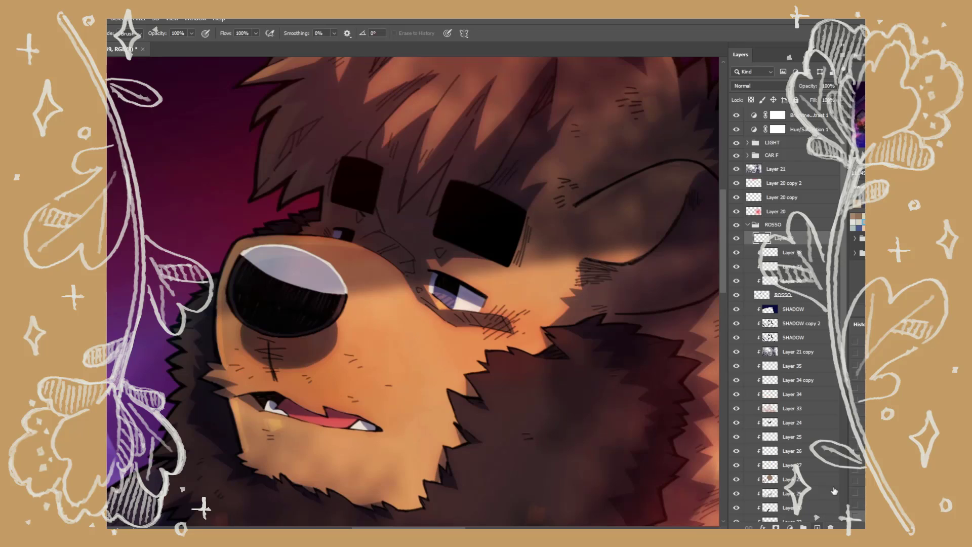
{"action": "key", "text": "b"}
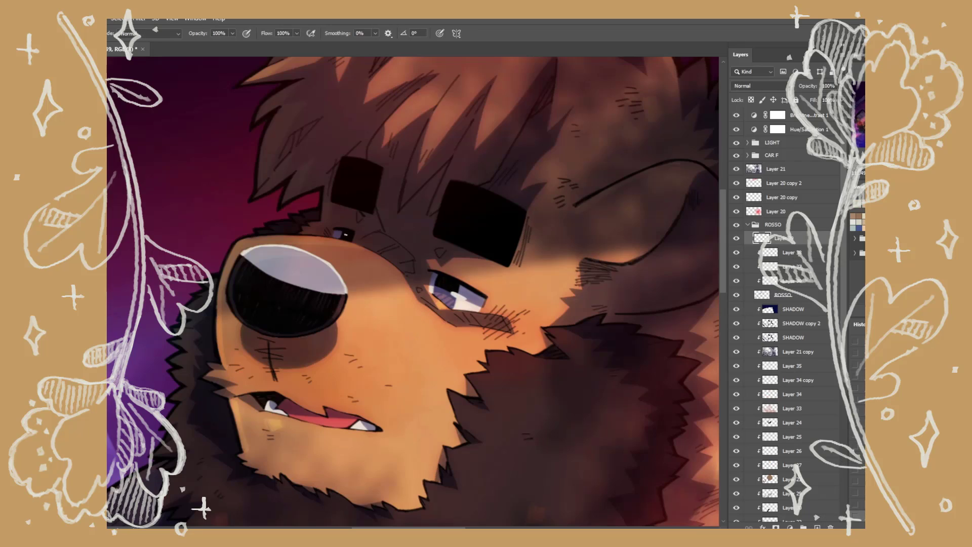
{"action": "left_click_drag", "start_coordinate": [336, 235], "coordinate": [348, 236]}
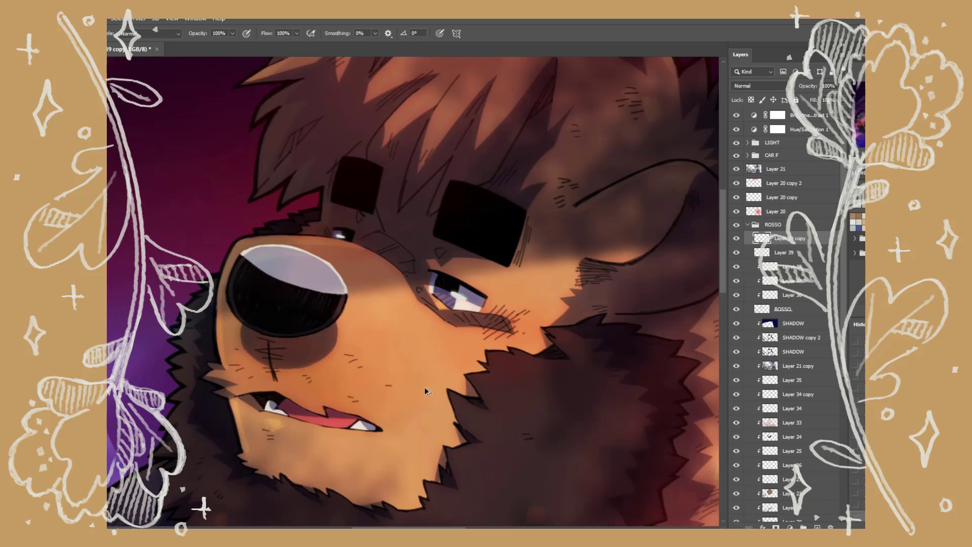
Duplicate the eye-glint layer with Overlay blending, group the glint layers, and save the document
{"action": "key", "text": "ctrl+j"}
{"action": "key", "text": "shift+alt+o"}
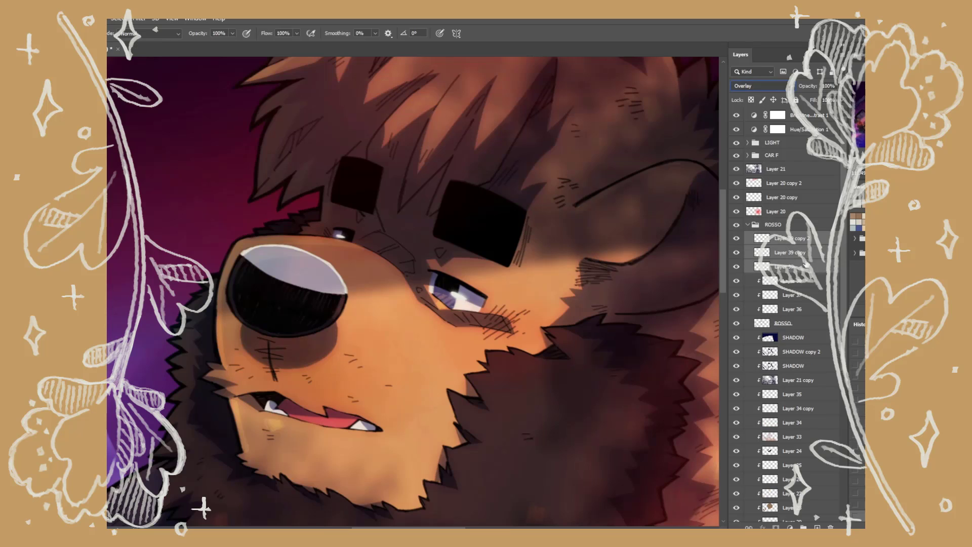
{"action": "key", "text": "ctrl+g"}
{"action": "key", "text": "Return"}
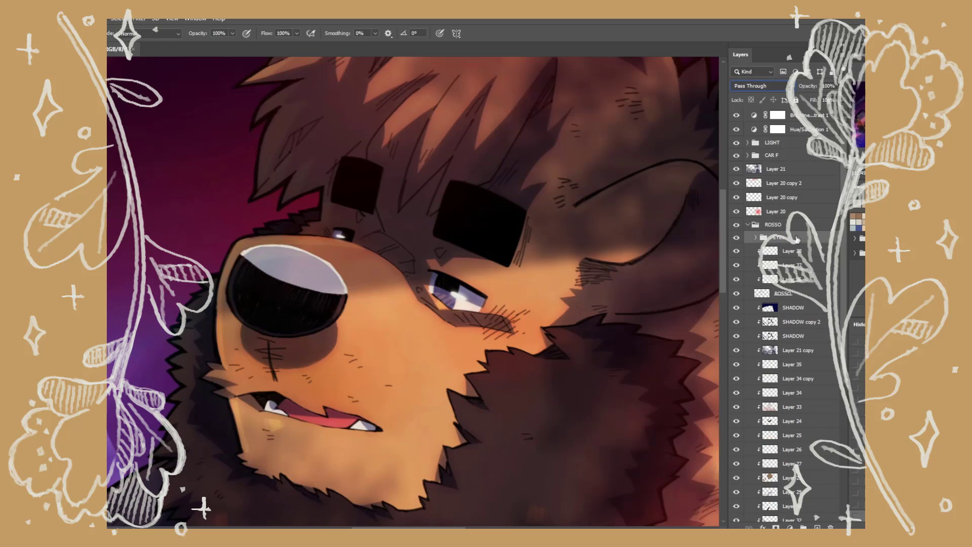
{"action": "key", "text": "ctrl+s"}
Add a new clipped layer directly above the ROSSO line art layer
{"action": "key", "text": "ctrl+0"}
{"action": "left_click_drag", "start_coordinate": [419, 304], "coordinate": [521, 382]}
{"action": "scroll", "coordinate": [520, 381], "scroll_direction": "down", "scroll_amount": 1}
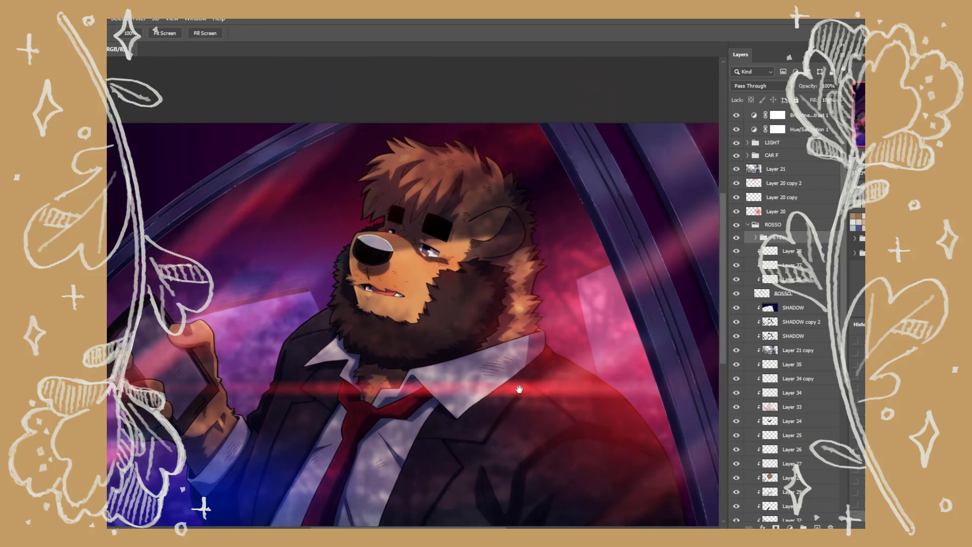
{"action": "left_click", "coordinate": [784, 296]}
{"action": "key", "text": "ctrl+shift+alt+n"}
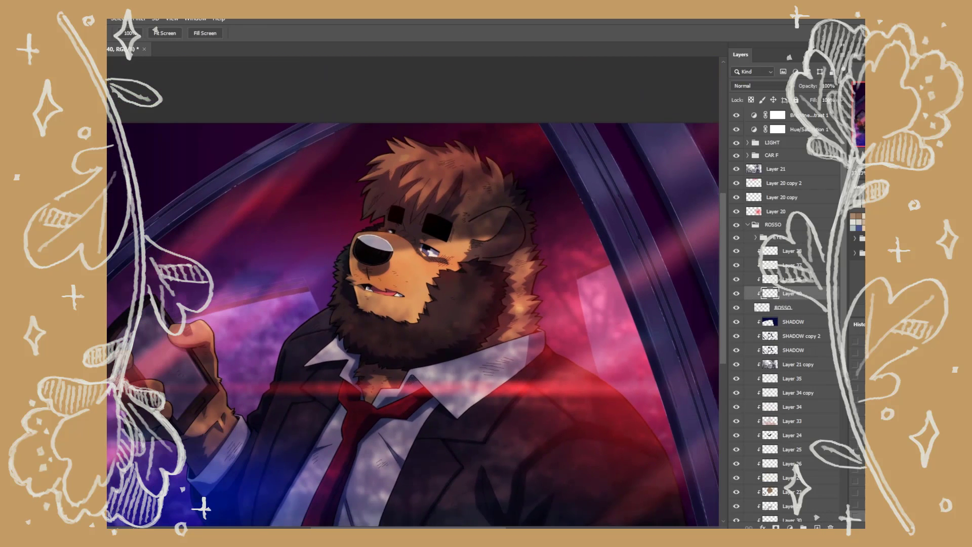
Paint red over the outlines of the nose, hair, ear, neck fur, beard and jacket on Layer 40
{"action": "key", "text": "b"}
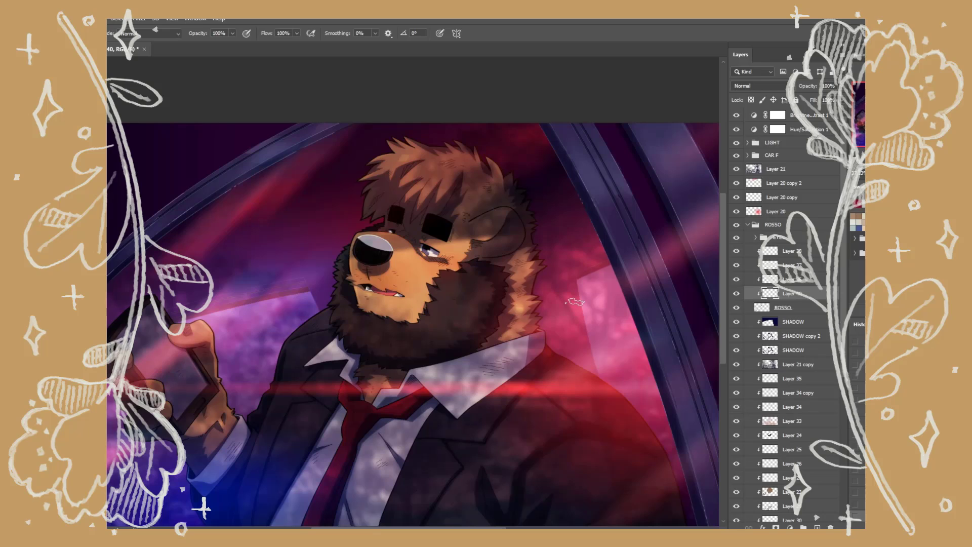
{"action": "left_click_drag", "start_coordinate": [386, 261], "coordinate": [374, 273]}
{"action": "left_click_drag", "start_coordinate": [363, 192], "coordinate": [393, 144]}
{"action": "mouse_move", "coordinate": [504, 164]}
{"action": "left_mouse_down"}
{"action": "mouse_move", "coordinate": [537, 223]}
{"action": "mouse_move", "coordinate": [540, 268]}
{"action": "left_mouse_up"}
{"action": "left_click_drag", "start_coordinate": [331, 309], "coordinate": [349, 354]}
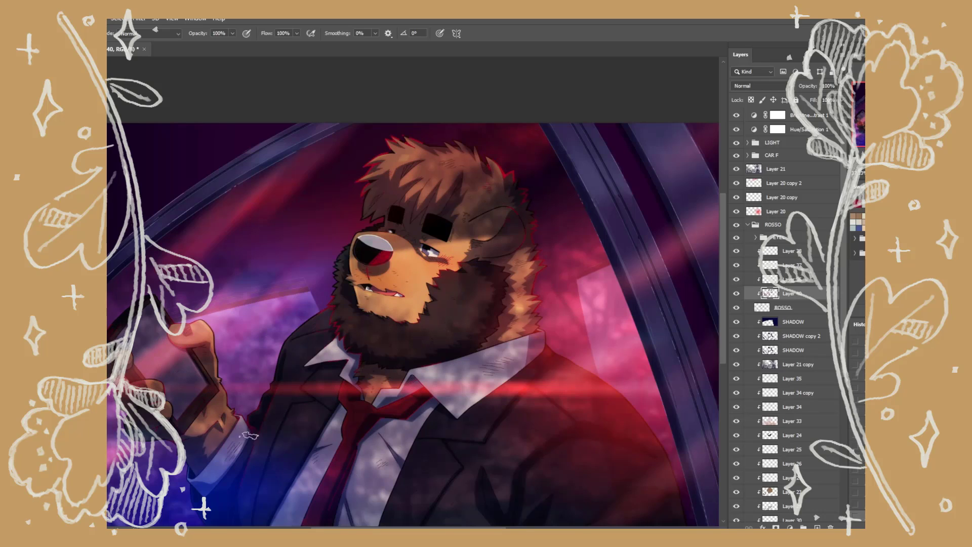
{"action": "scroll", "coordinate": [715, 401], "scroll_direction": "down", "scroll_amount": 3}
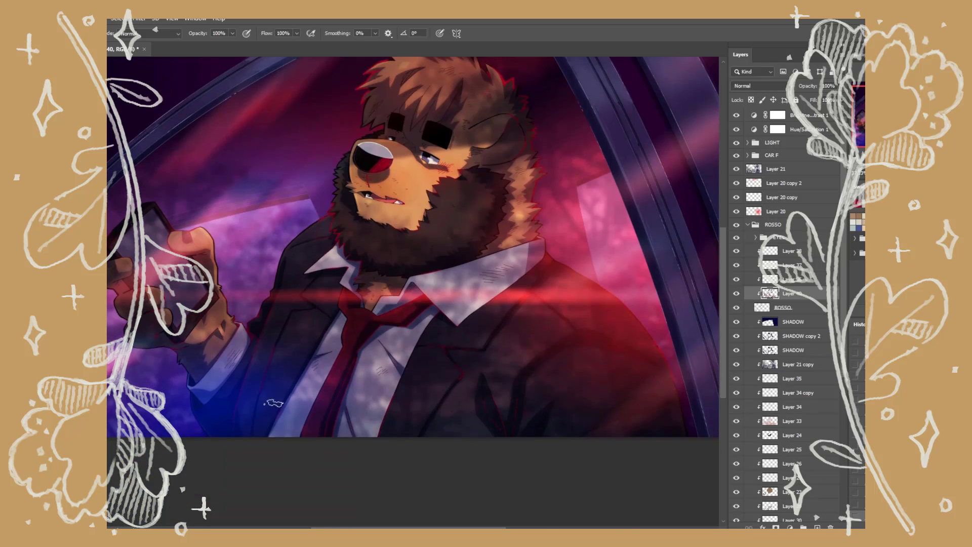
{"action": "left_click_drag", "start_coordinate": [198, 411], "coordinate": [192, 397]}
Smudge the red line colouring softly over the character and set the layer's opacity to 60%
{"action": "key", "text": "r"}
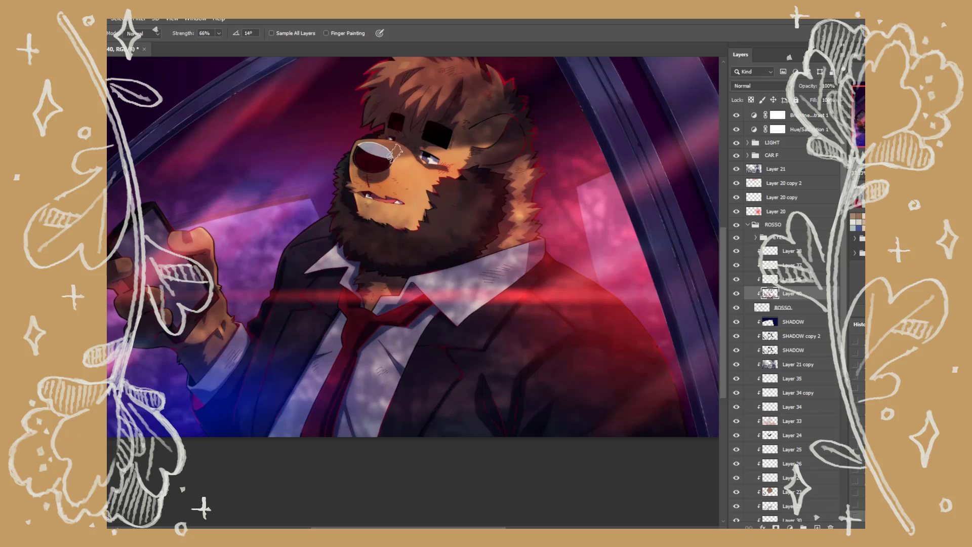
{"action": "scroll", "coordinate": [644, 186], "scroll_direction": "up", "scroll_amount": 1}
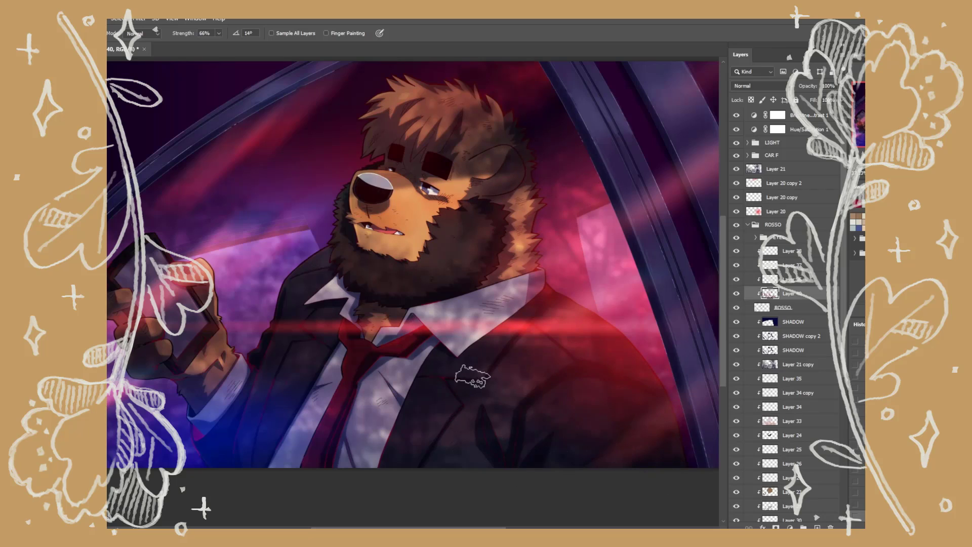
{"action": "left_click", "coordinate": [828, 85]}
{"action": "type", "text": "60"}
{"action": "key", "text": "Return"}
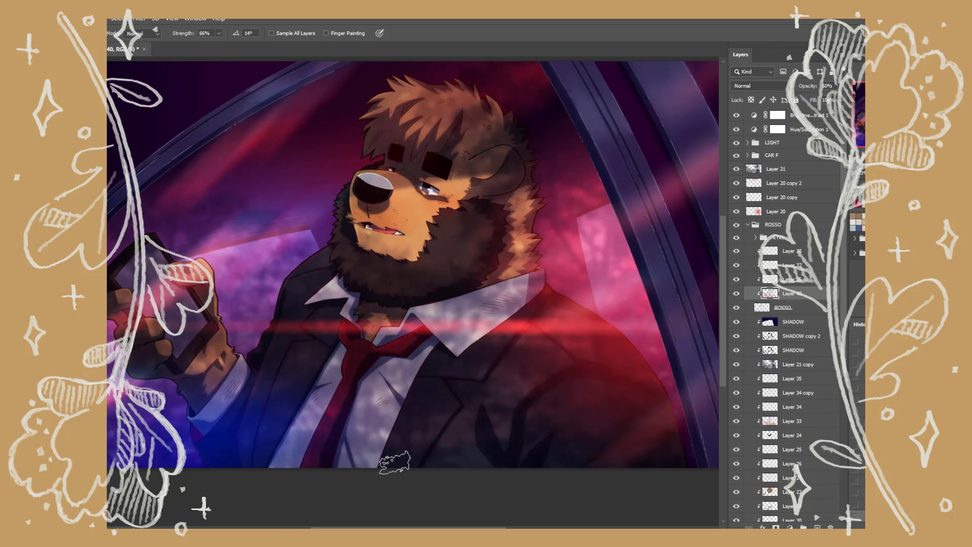
Add a layer above Layer 40, then paint and blend red onto the lower nose and the hatching under the near eye
{"action": "left_click", "coordinate": [816, 527]}
{"action": "left_click_drag", "start_coordinate": [490, 254], "coordinate": [507, 326]}
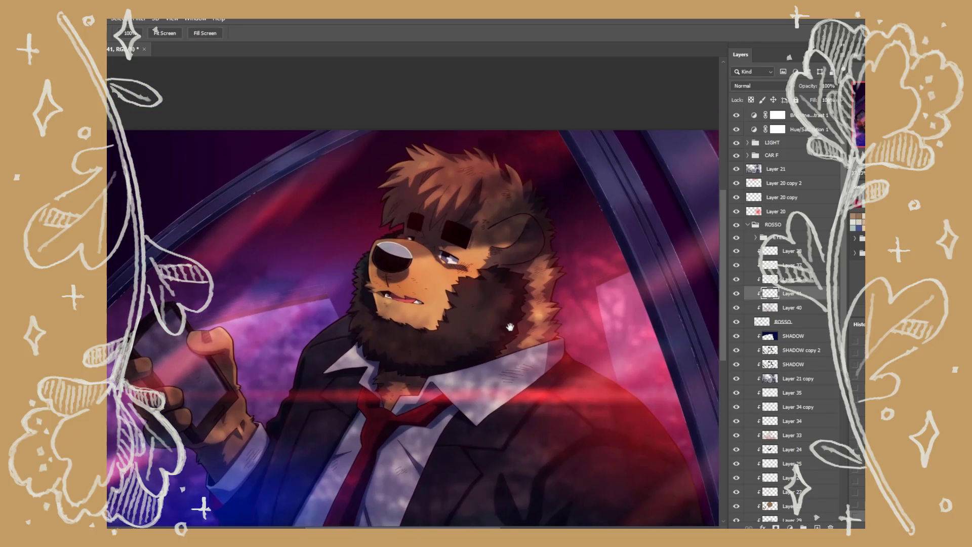
{"action": "scroll", "coordinate": [494, 255], "scroll_direction": "up", "scroll_amount": 8}
{"action": "left_click_drag", "start_coordinate": [460, 374], "coordinate": [564, 398]}
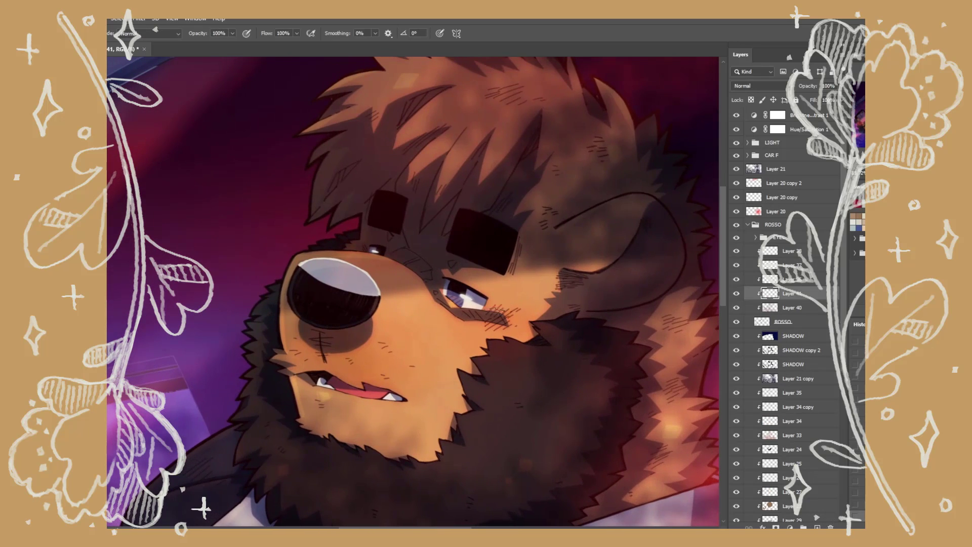
{"action": "mouse_move", "coordinate": [370, 317]}
{"action": "left_mouse_down"}
{"action": "mouse_move", "coordinate": [334, 319]}
{"action": "mouse_move", "coordinate": [367, 321]}
{"action": "left_mouse_up"}
{"action": "key", "text": "r"}
{"action": "key", "text": "e"}
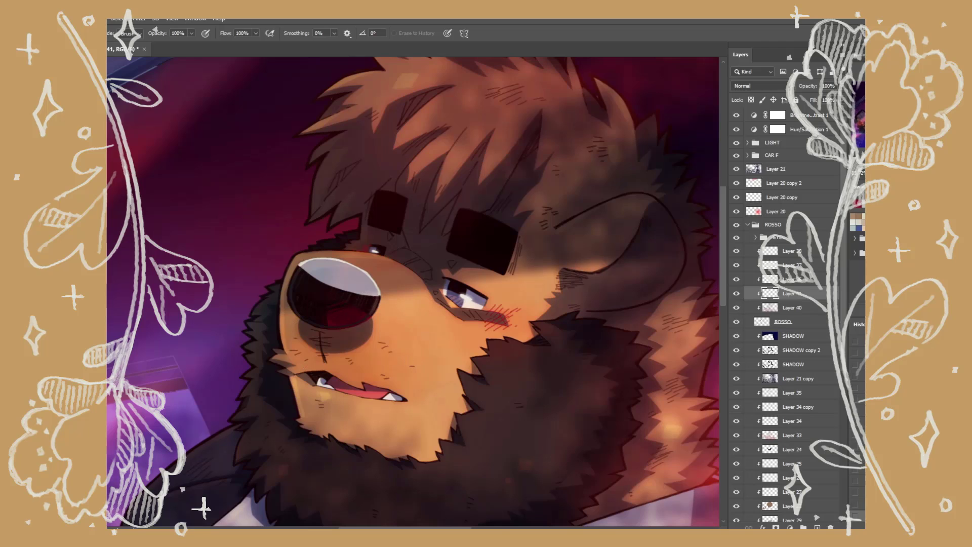
{"action": "key", "text": "r"}
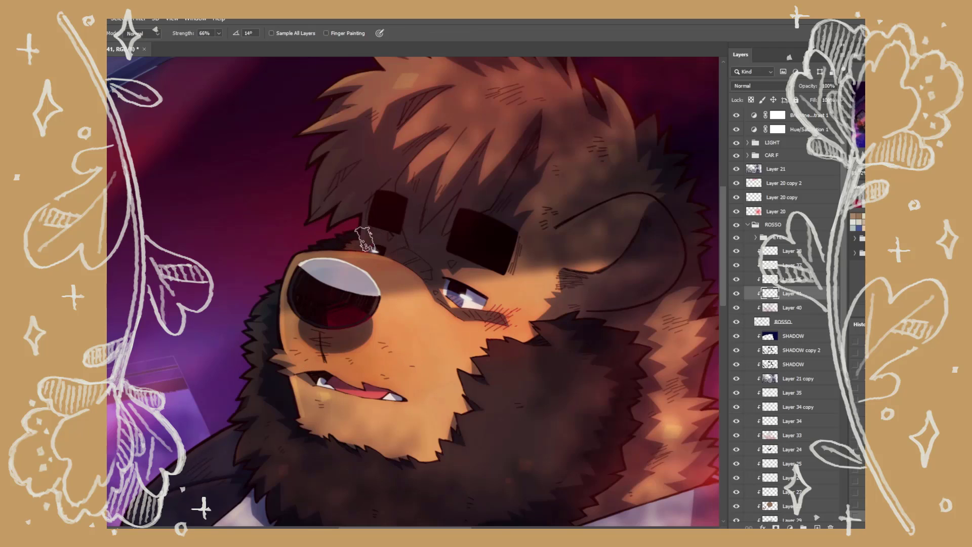
Collapse the ROSSO group, add a layer above it with a white gradient glow over the phone, and set it to Screen
{"action": "scroll", "coordinate": [532, 210], "scroll_direction": "down", "scroll_amount": 6}
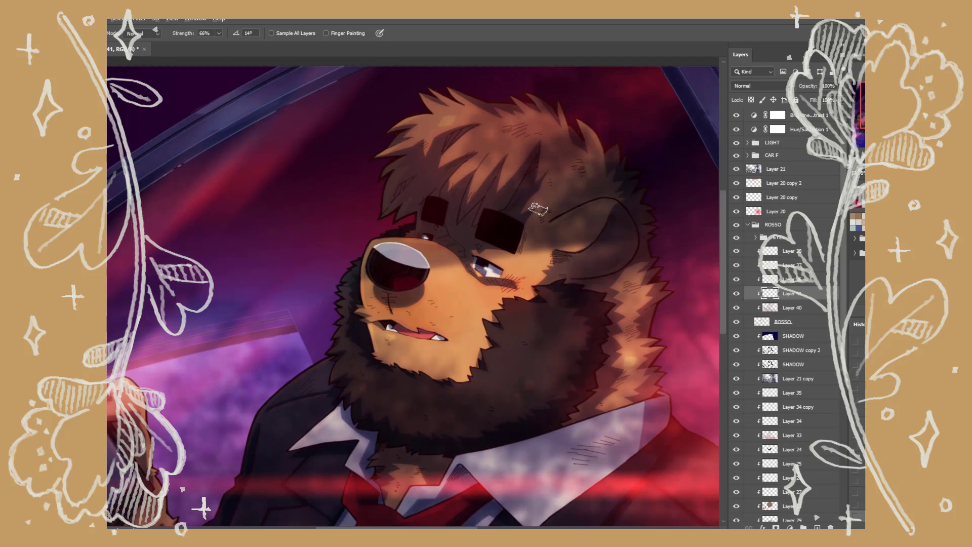
{"action": "left_click_drag", "start_coordinate": [566, 439], "coordinate": [537, 425]}
{"action": "scroll", "coordinate": [538, 438], "scroll_direction": "down", "scroll_amount": 2}
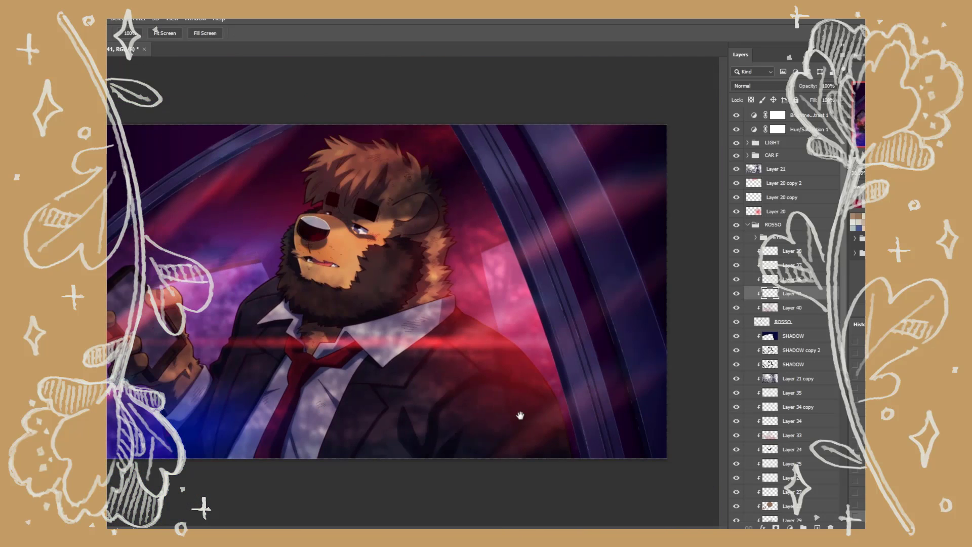
{"action": "scroll", "coordinate": [520, 415], "scroll_direction": "up", "scroll_amount": 4}
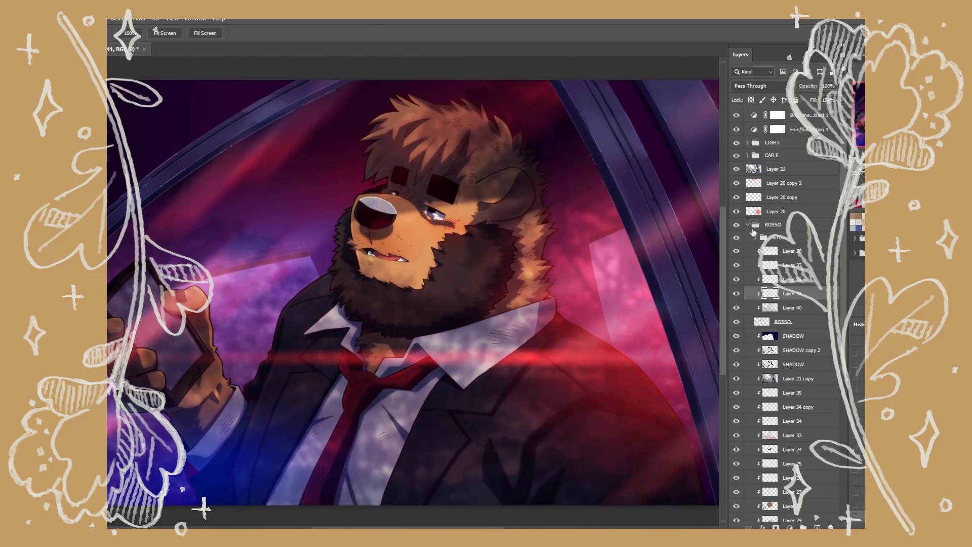
{"action": "left_click", "coordinate": [748, 225]}
{"action": "key", "text": "g"}
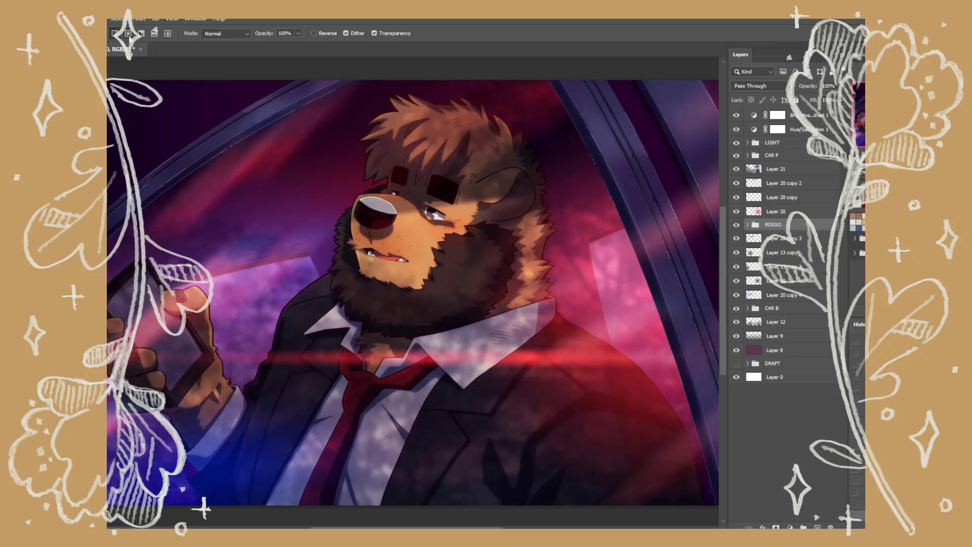
{"action": "key", "text": "ctrl+shift+alt+n"}
{"action": "left_click_drag", "start_coordinate": [163, 328], "coordinate": [214, 379]}
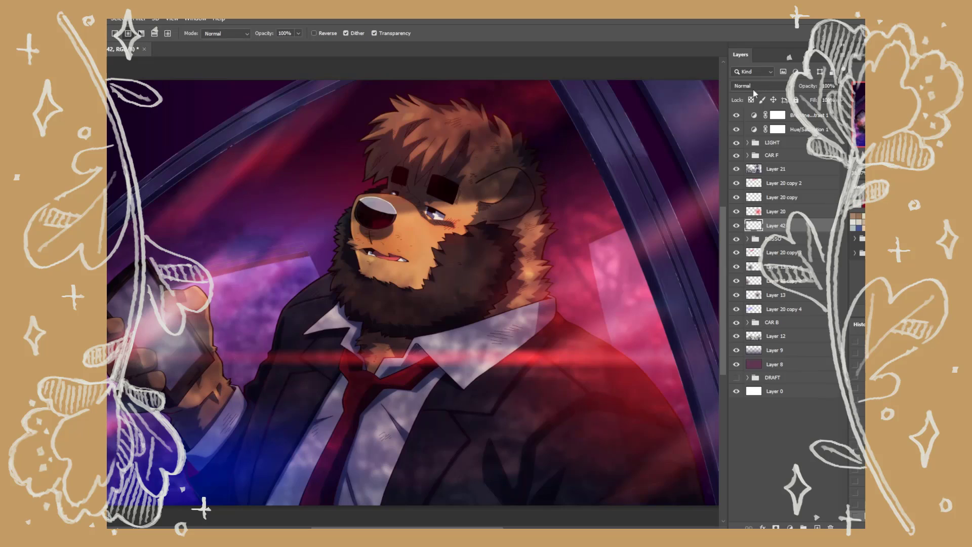
{"action": "left_click", "coordinate": [752, 90]}
{"action": "left_click", "coordinate": [748, 172]}
Duplicate the phone glow, squash the copy to about 60% height, and stretch it wider into a horizontal light streak
{"action": "key", "text": "ctrl+j"}
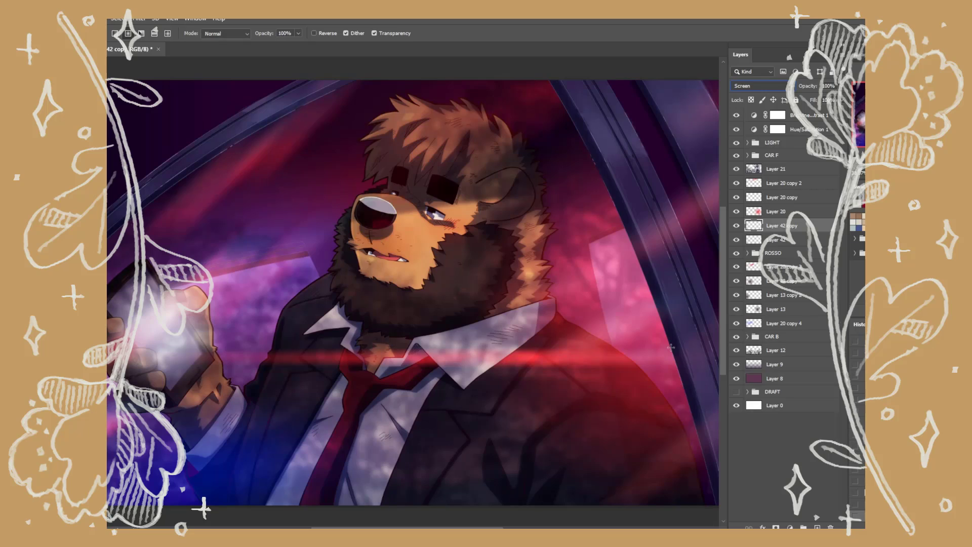
{"action": "key", "text": "v"}
{"action": "key", "text": "ctrl+t"}
{"action": "left_click_drag", "start_coordinate": [165, 270], "coordinate": [165, 318]}
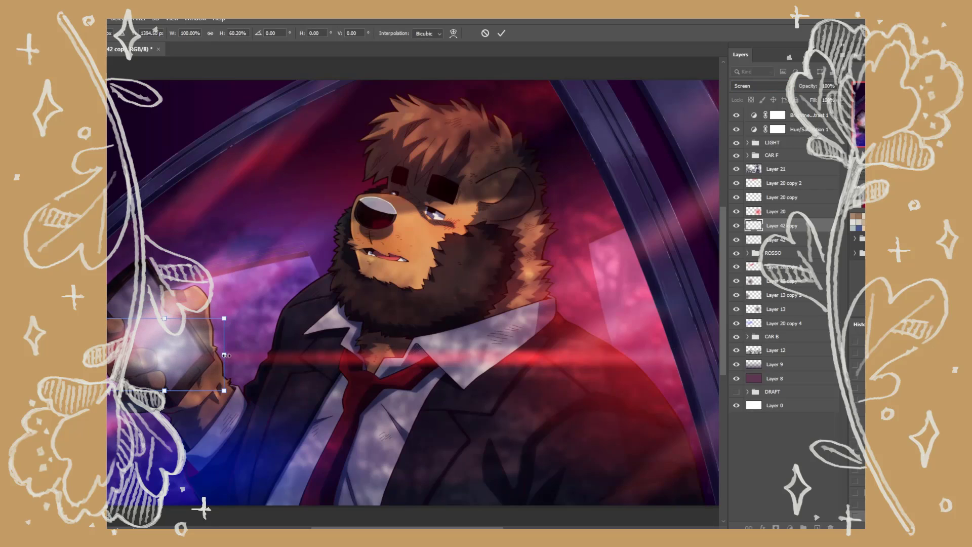
{"action": "left_click_drag", "start_coordinate": [225, 353], "coordinate": [336, 336]}
{"action": "key", "text": "Return"}
Duplicate the light streak, set the new copy to Overlay, and reshape it around the phone and hand
{"action": "key", "text": "ctrl+j"}
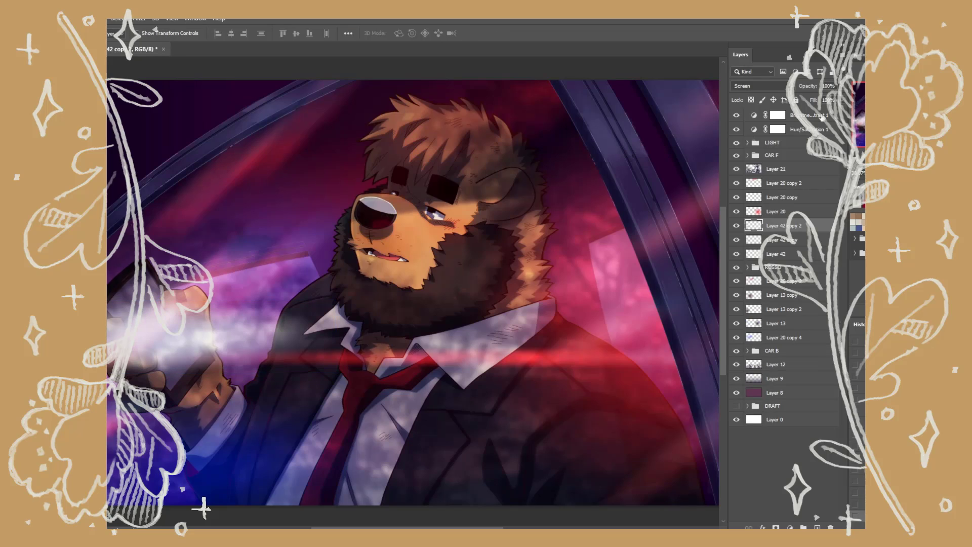
{"action": "key", "text": "shift+alt+o"}
{"action": "key", "text": "ctrl+t"}
{"action": "left_click_drag", "start_coordinate": [268, 286], "coordinate": [195, 446]}
{"action": "key", "text": "Return"}
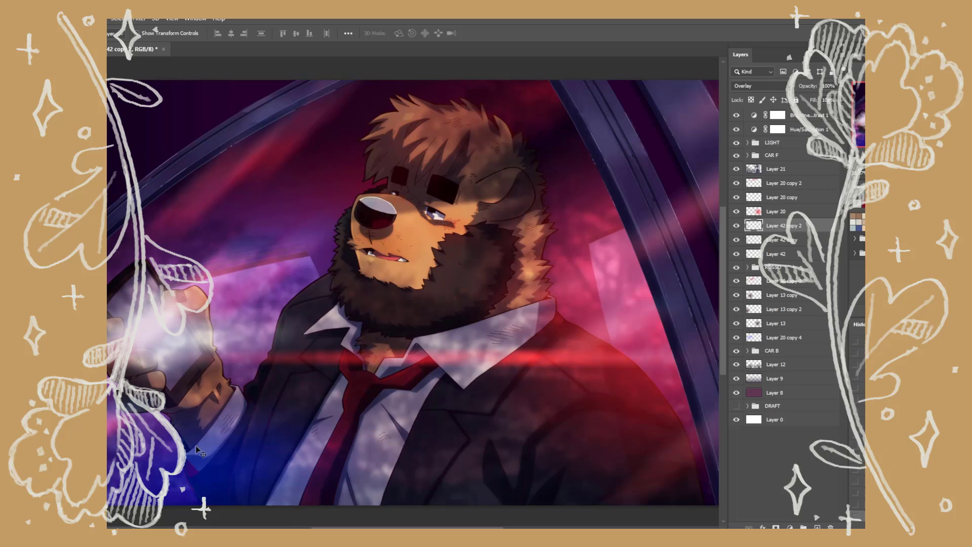
{"action": "left_click", "coordinate": [791, 183]}
{"action": "key", "text": "ctrl+j"}
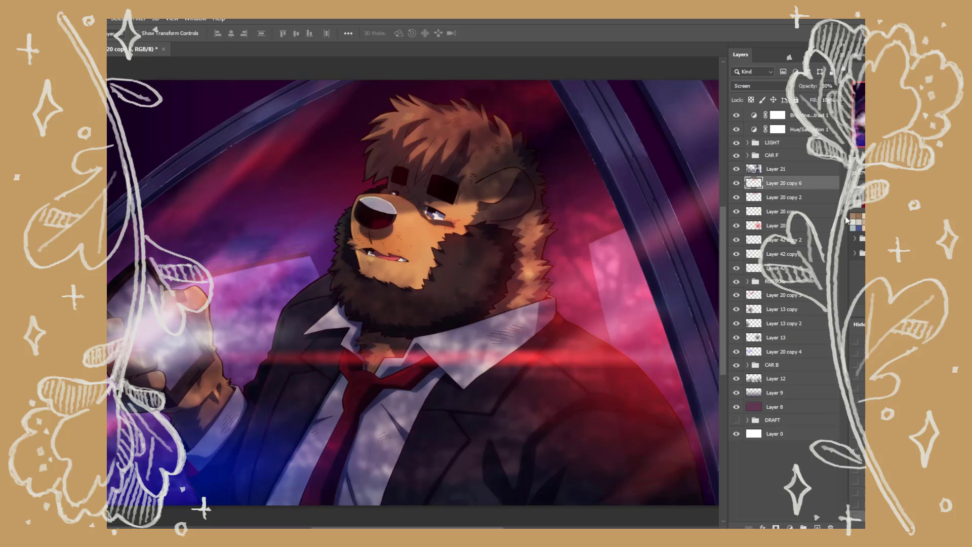
{"action": "left_click_drag", "start_coordinate": [499, 194], "coordinate": [348, 419]}
{"action": "key", "text": "Delete"}
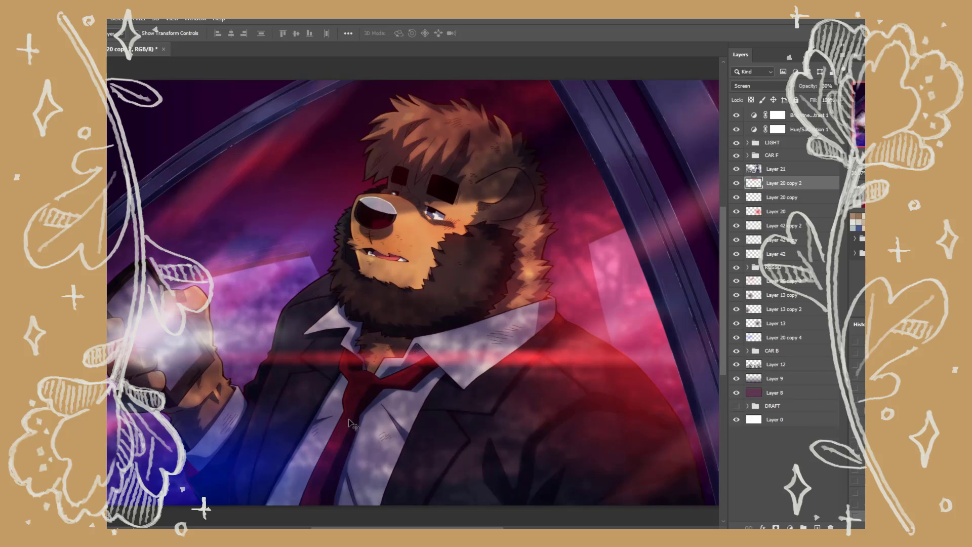